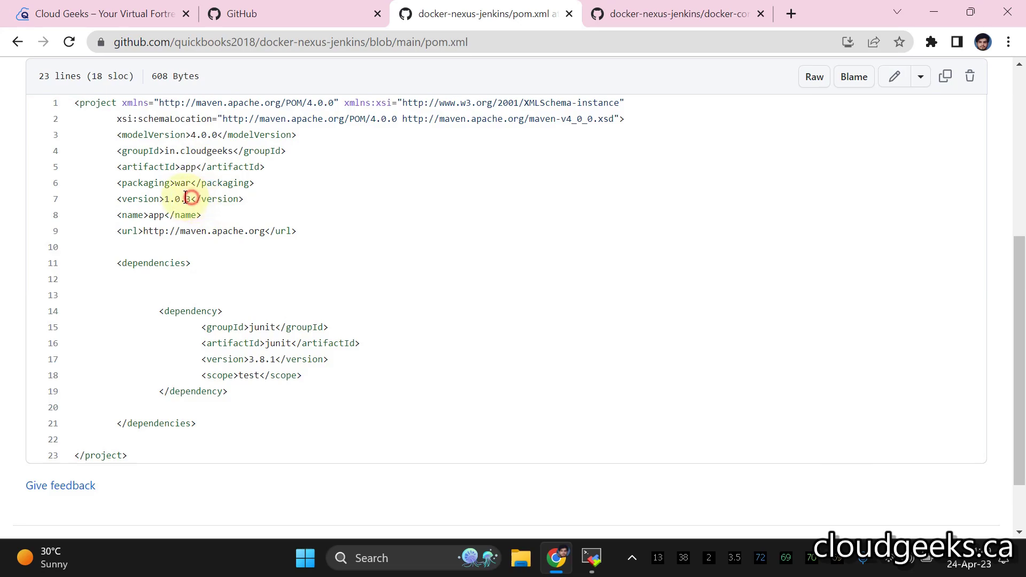
- Review pom.xml version 1.0.3 and the docker-compose.yaml services on GitHub, then bring up MobaXterm
{"action": "left_click_drag", "start_coordinate": [163, 197], "coordinate": [163, 199]}
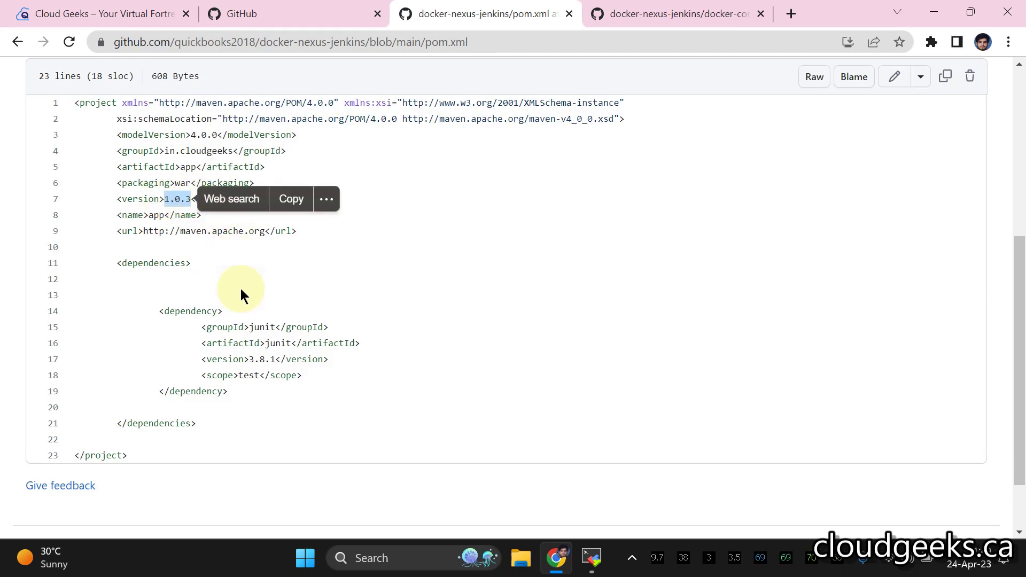
{"action": "left_click", "coordinate": [669, 18]}
{"action": "scroll", "coordinate": [562, 262], "scroll_direction": "down", "scroll_amount": 4}
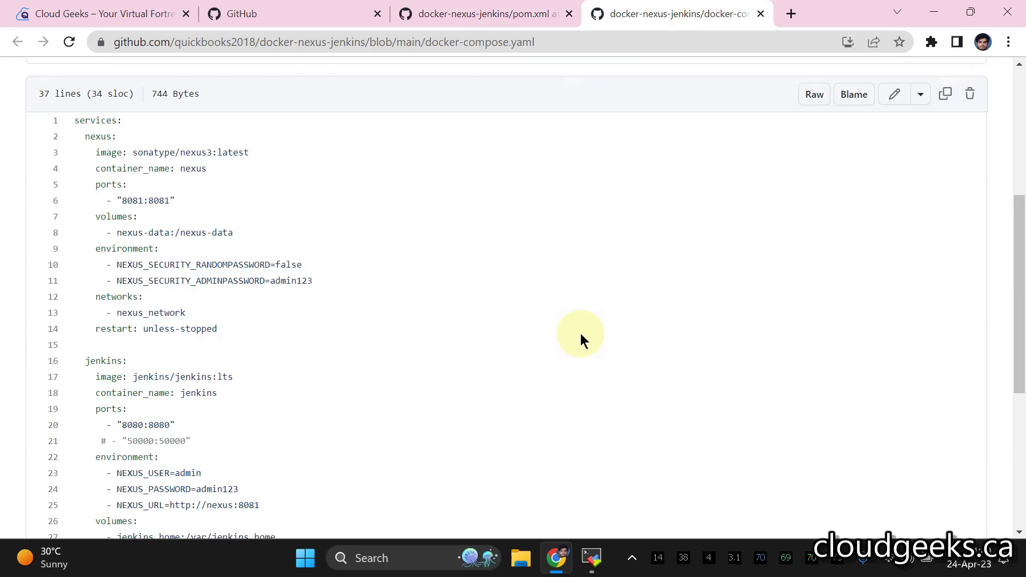
{"action": "left_click", "coordinate": [594, 561]}
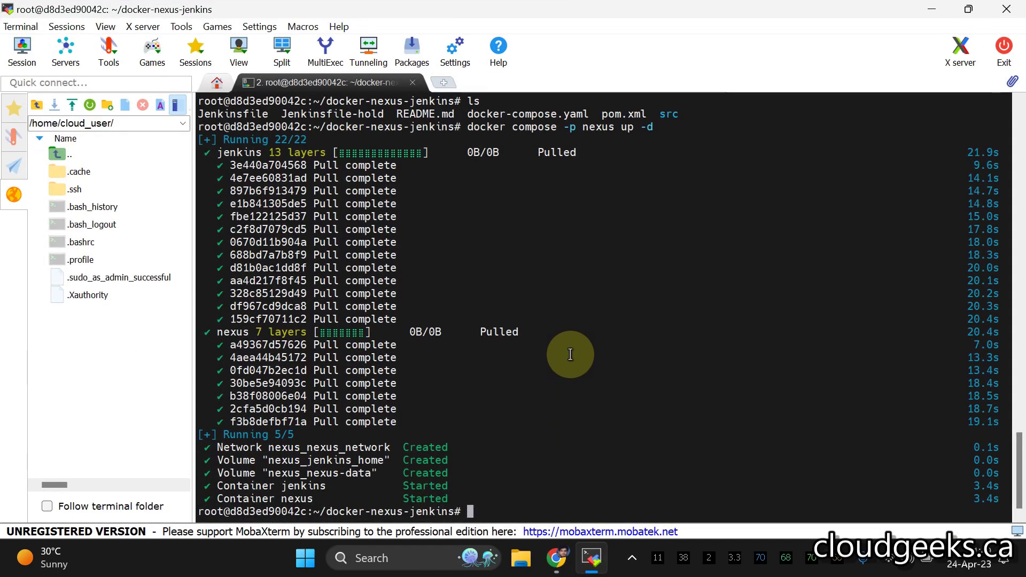
- Run docker ps and curl ifconfig.me, then copy the server's public IP
{"action": "type", "text": "docker ps"}
{"action": "key", "text": "Return"}
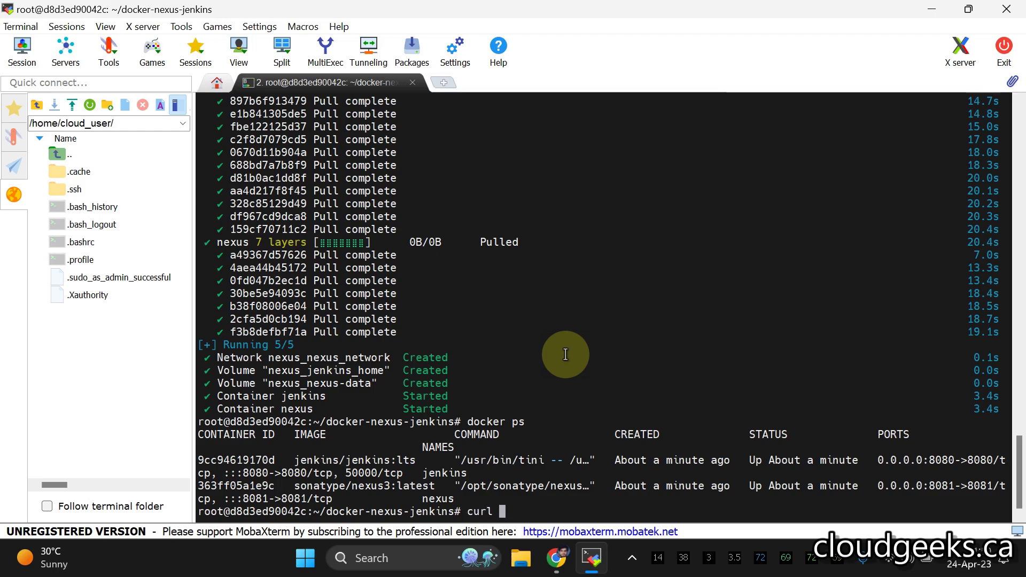
{"action": "type", "text": "curl ifconfig."}
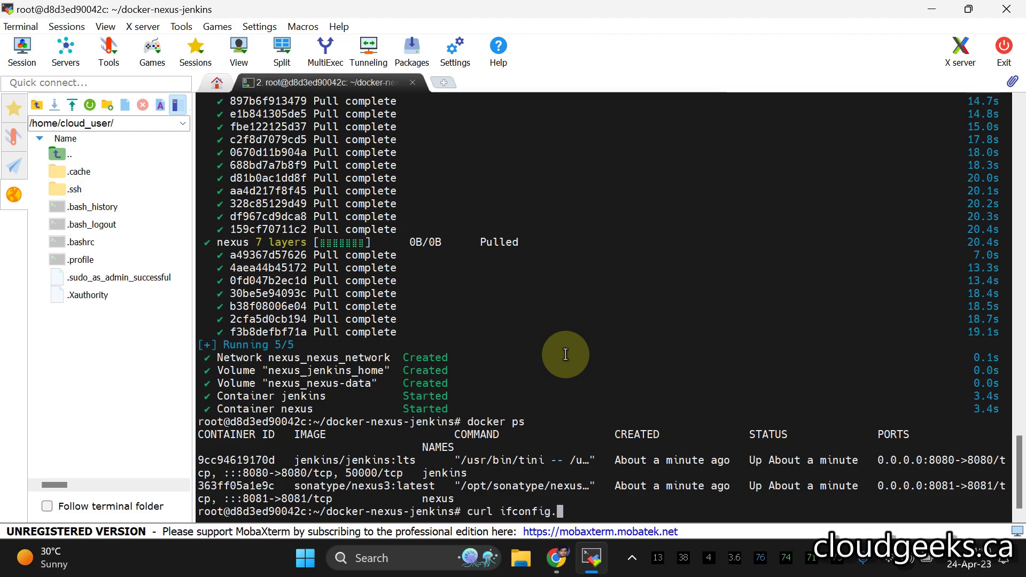
{"action": "type", "text": "me"}
{"action": "key", "text": "Return"}
{"action": "left_click_drag", "start_coordinate": [282, 512], "coordinate": [202, 510]}
{"action": "key", "text": "ctrl+c"}
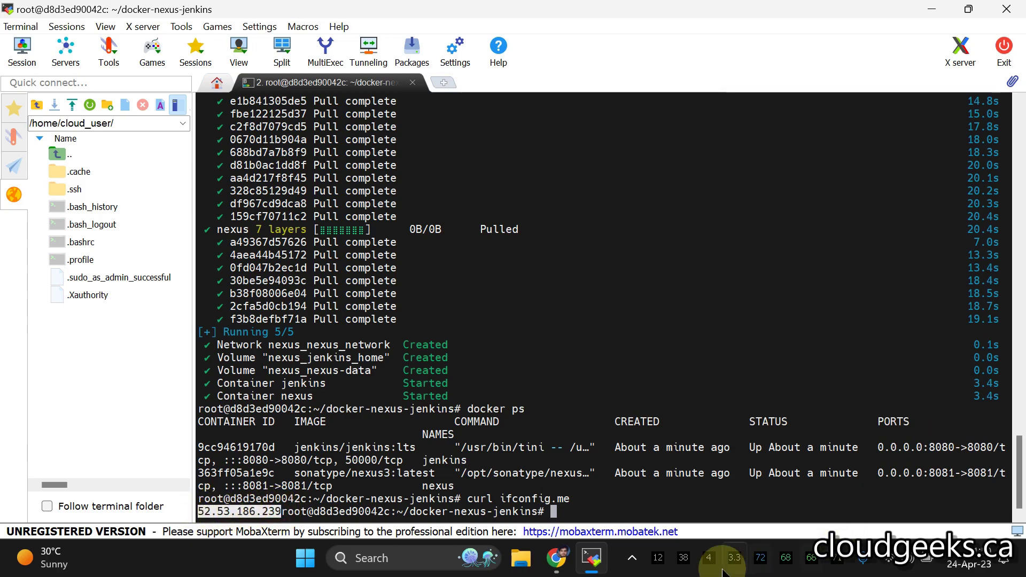
- Open Jenkins at the server IP on port 8080 in a new Chrome tab
{"action": "left_click", "coordinate": [556, 558]}
{"action": "left_click", "coordinate": [793, 12]}
{"action": "right_click", "coordinate": [663, 41]}
{"action": "left_click", "coordinate": [695, 141]}
{"action": "type", "text": ":8080"}
{"action": "key", "text": "Return"}
- Open Nexus at the server IP on port 8081 in another tab
{"action": "left_click", "coordinate": [827, 13]}
{"action": "right_click", "coordinate": [711, 48]}
{"action": "left_click", "coordinate": [744, 161]}
{"action": "type", "text": ":8081"}
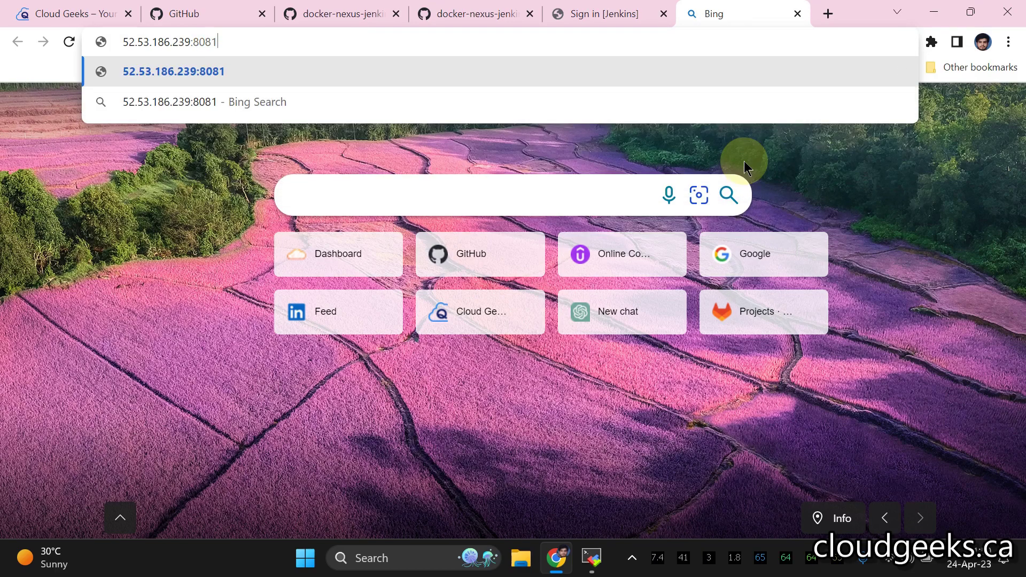
{"action": "key", "text": "Return"}
- Get the Jenkins initial admin password from the docker logs jenkins output
{"action": "left_click", "coordinate": [633, 15]}
{"action": "left_click", "coordinate": [376, 363]}
{"action": "key", "text": "alt+Tab"}
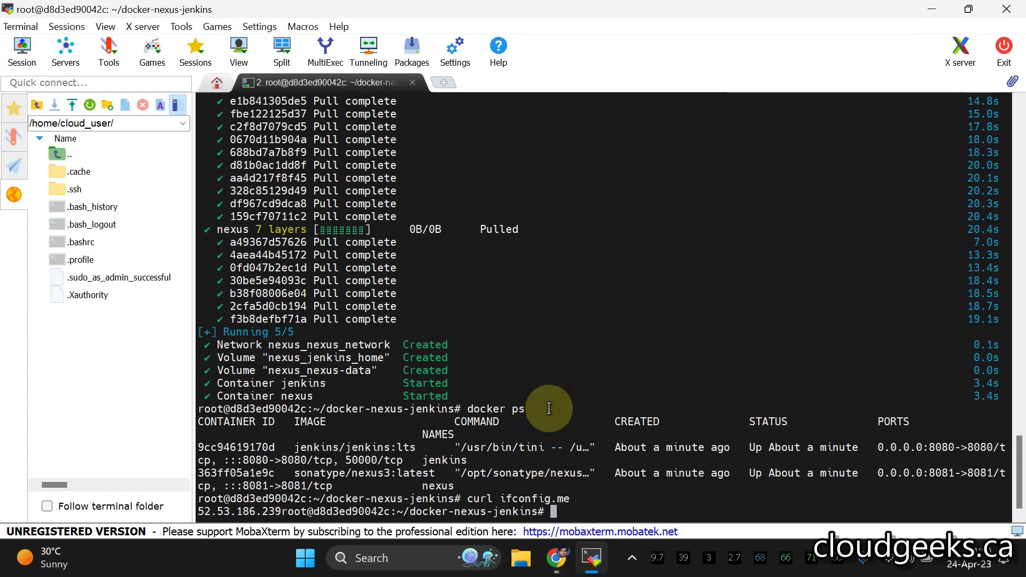
{"action": "key", "text": "Return"}
{"action": "key", "text": "Return"}
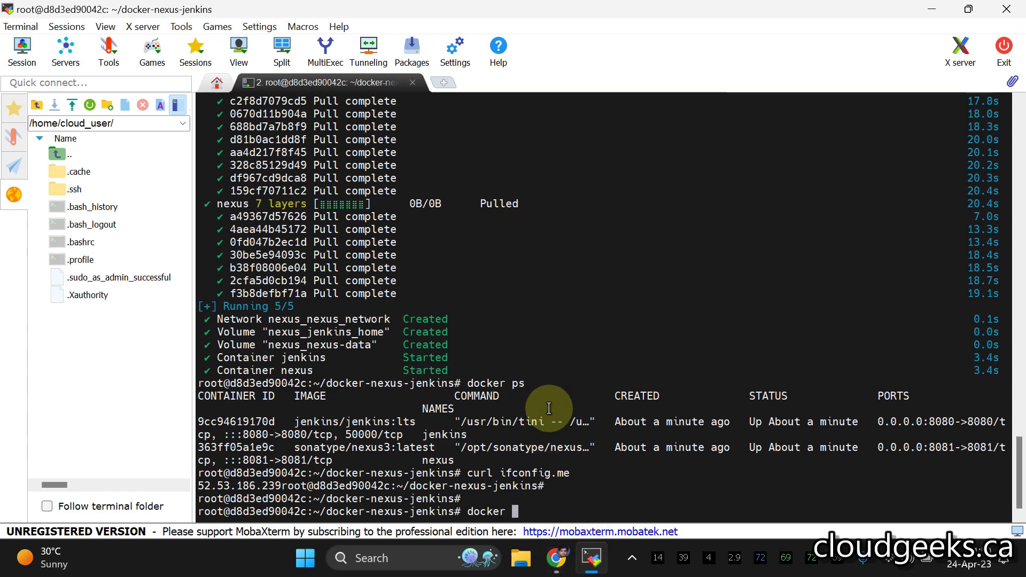
{"action": "type", "text": "docker logs jenkins"}
{"action": "key", "text": "Return"}
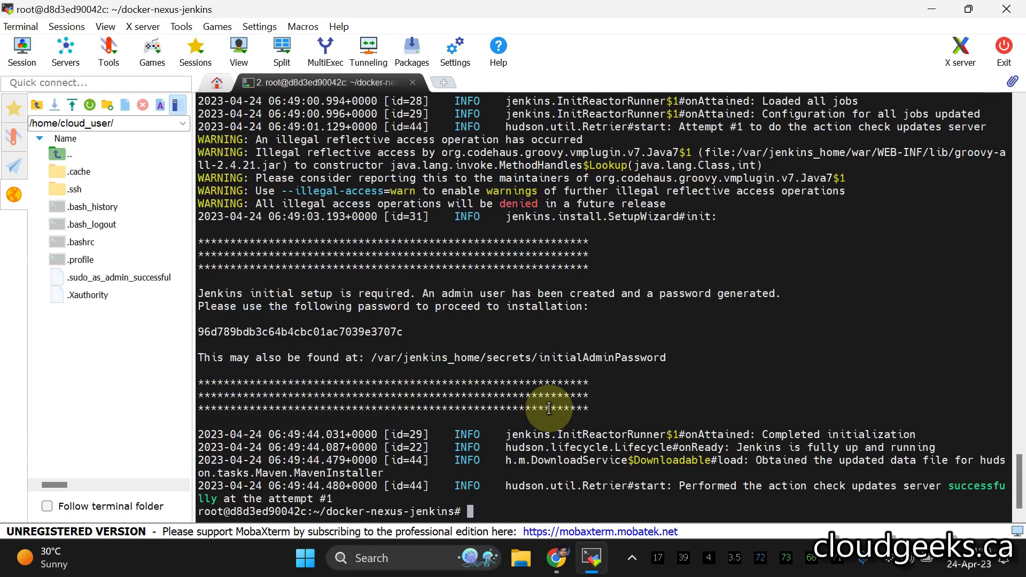
{"action": "double_click", "coordinate": [294, 332]}
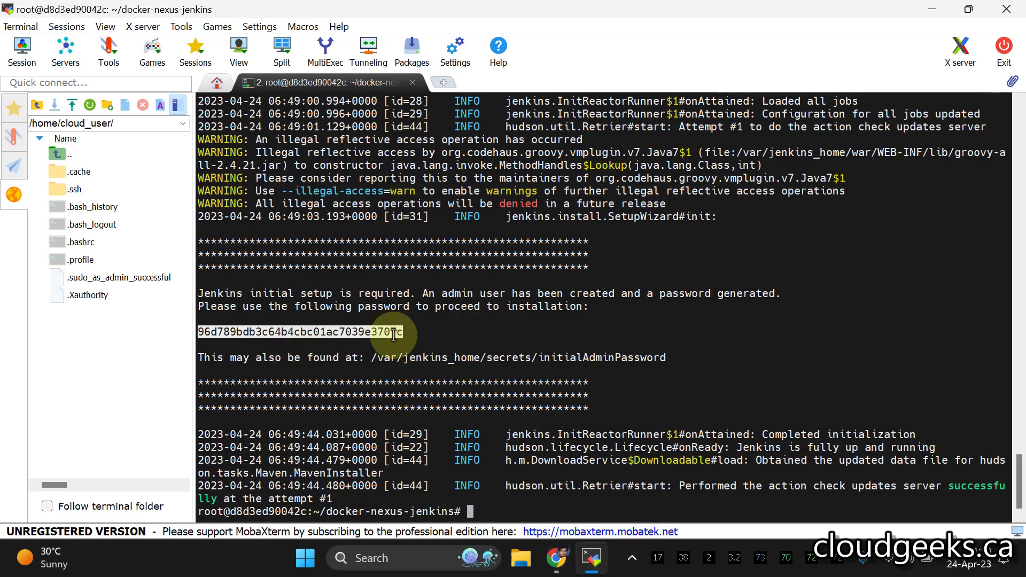
- Paste the initial admin password to unlock Jenkins, declining Chrome's offer to save it
{"action": "left_click", "coordinate": [556, 558]}
{"action": "right_click", "coordinate": [313, 360]}
{"action": "left_click", "coordinate": [351, 233]}
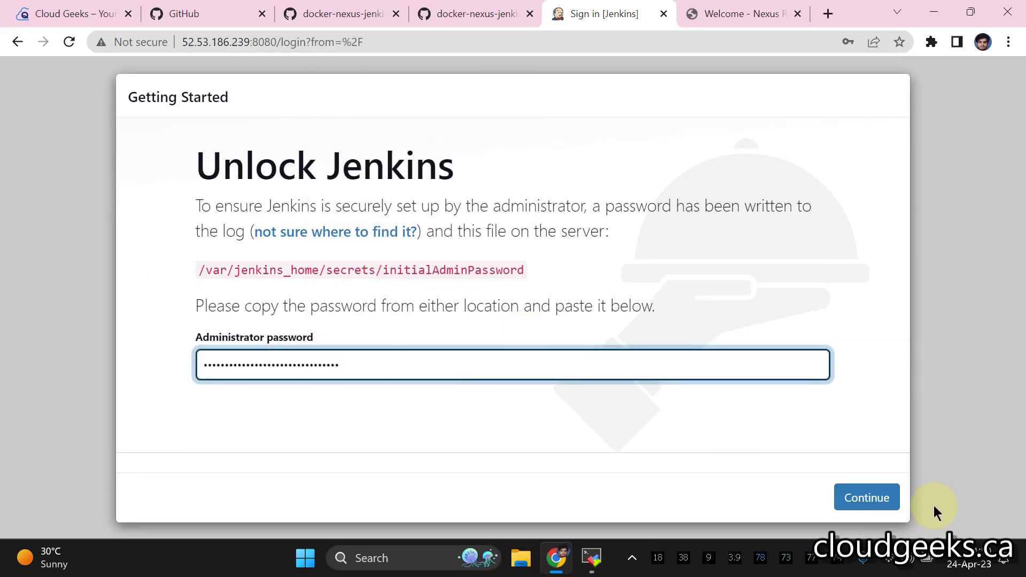
{"action": "left_click", "coordinate": [867, 497]}
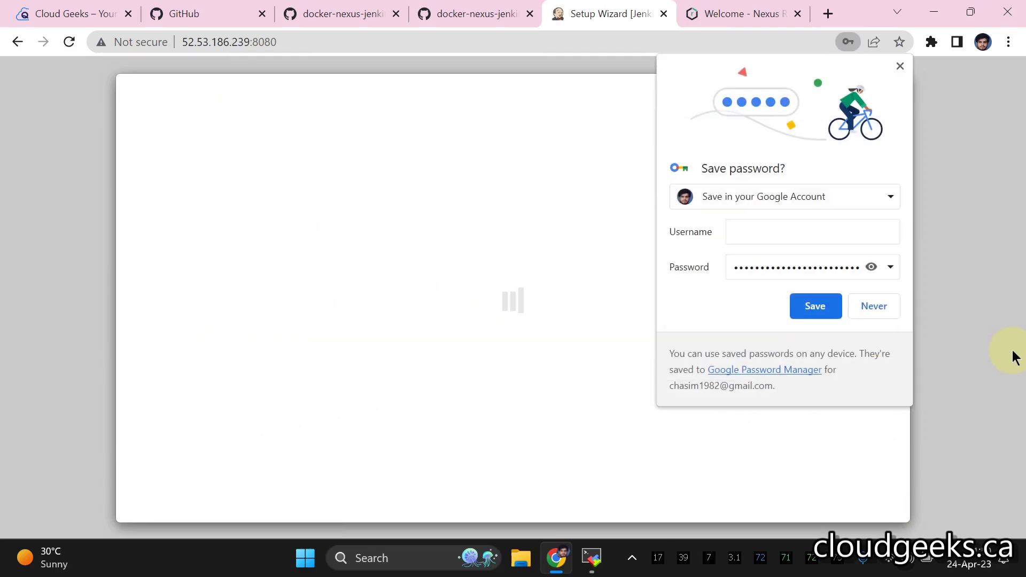
{"action": "left_click", "coordinate": [874, 306]}
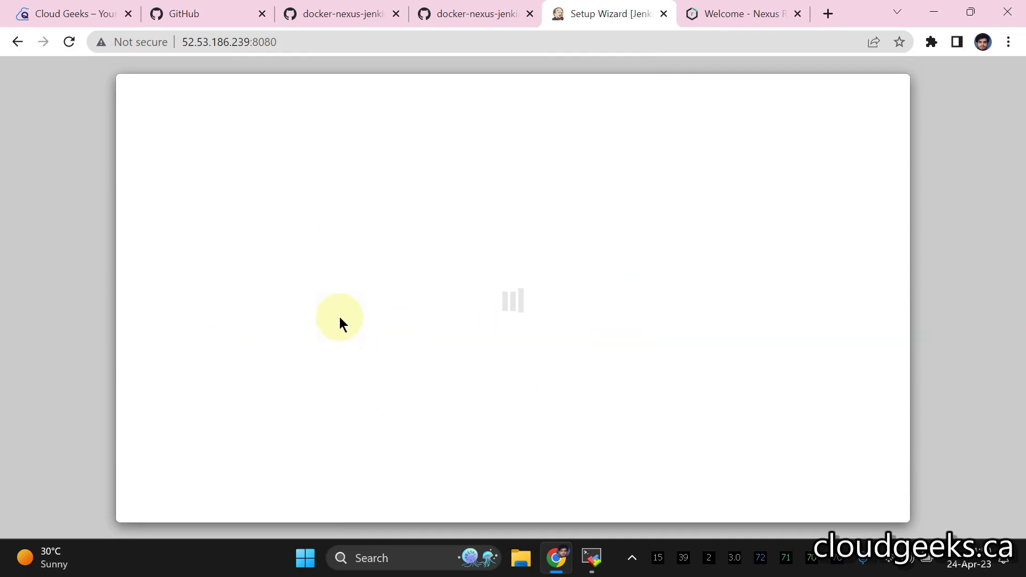
{"action": "left_click", "coordinate": [749, 14]}
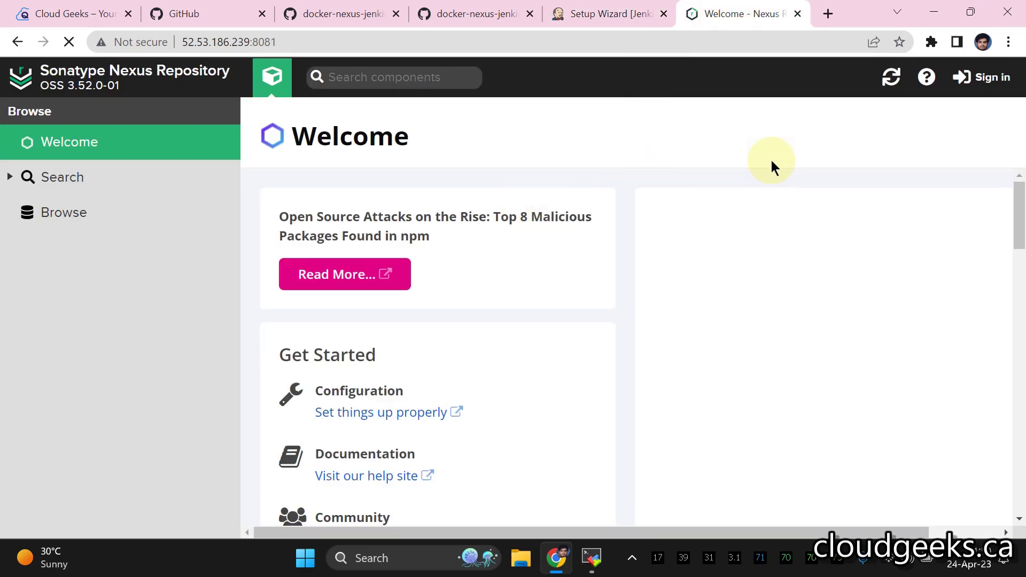
- Sign in to Nexus as administrator and dismiss Chrome's password prompts
{"action": "left_click", "coordinate": [983, 77]}
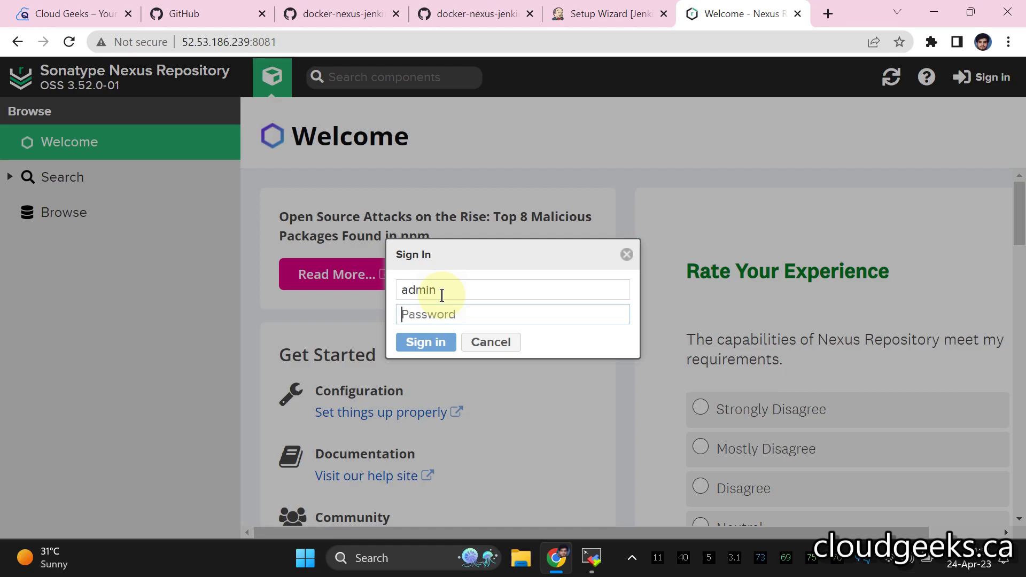
{"action": "type", "text": "dmi"}
{"action": "key", "text": "Return"}
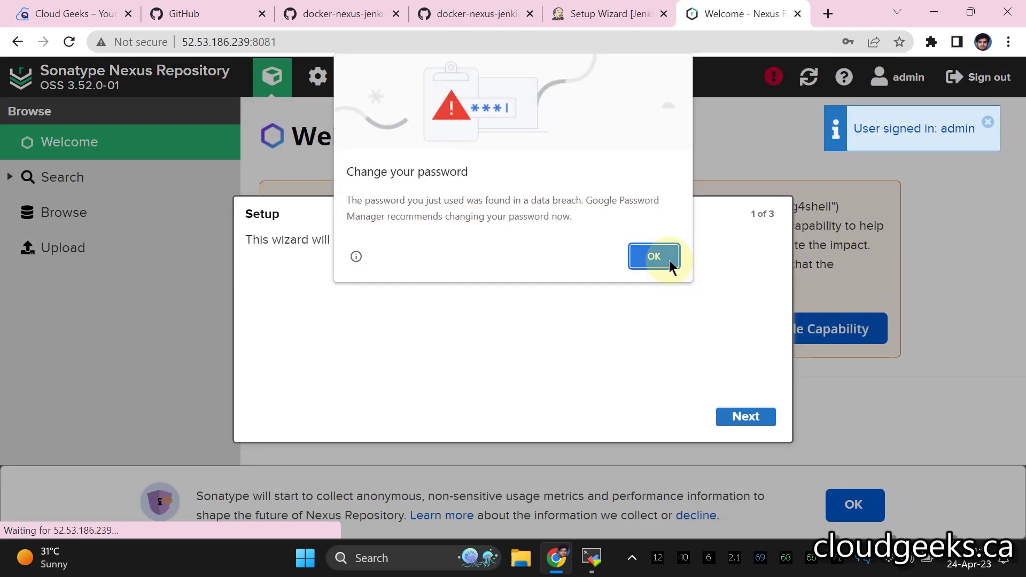
{"action": "left_click", "coordinate": [656, 256]}
{"action": "left_click", "coordinate": [874, 306]}
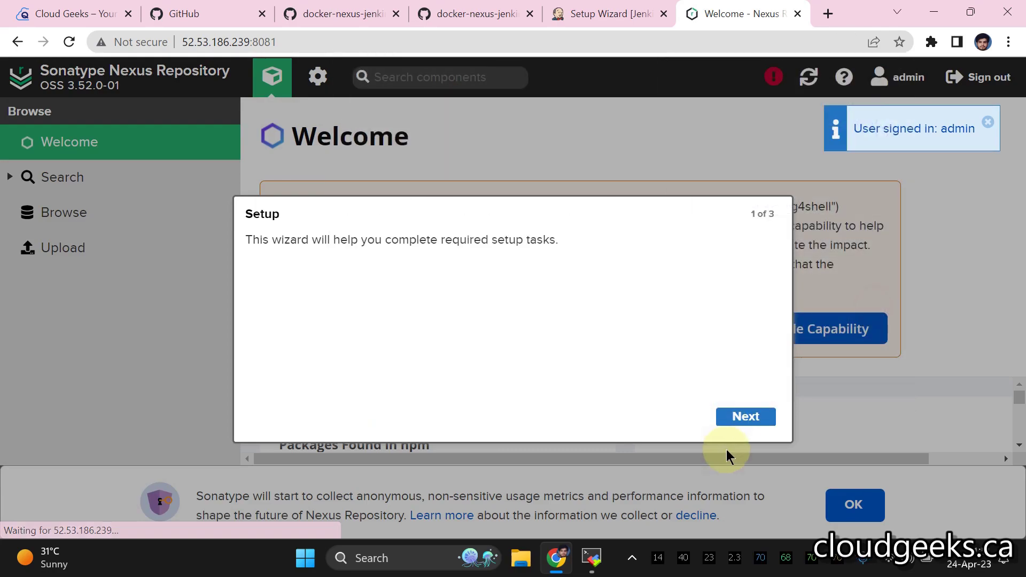
- Complete the Nexus setup wizard with anonymous access disabled
{"action": "left_click", "coordinate": [750, 418]}
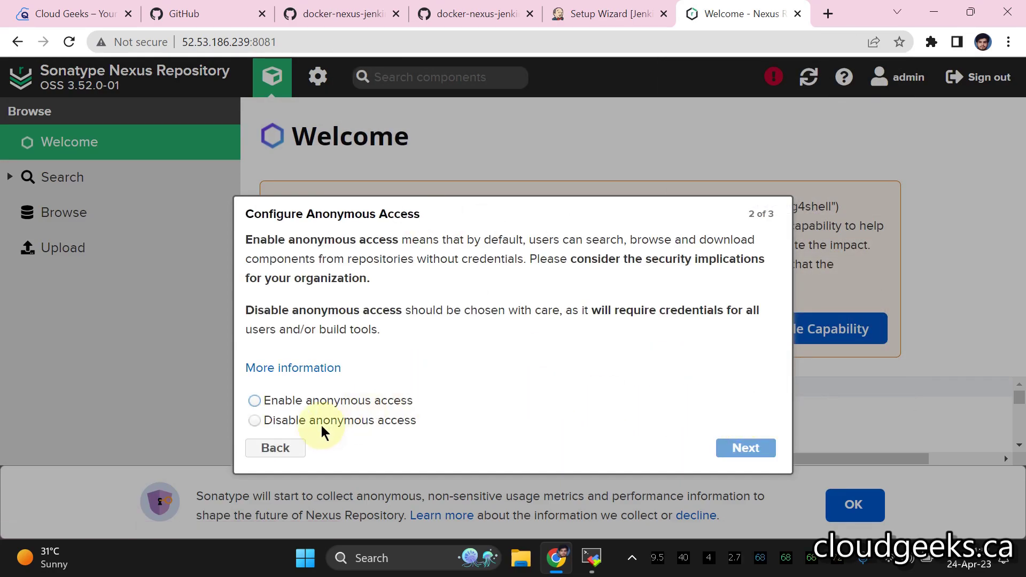
{"action": "left_click", "coordinate": [314, 421]}
{"action": "left_click", "coordinate": [746, 448]}
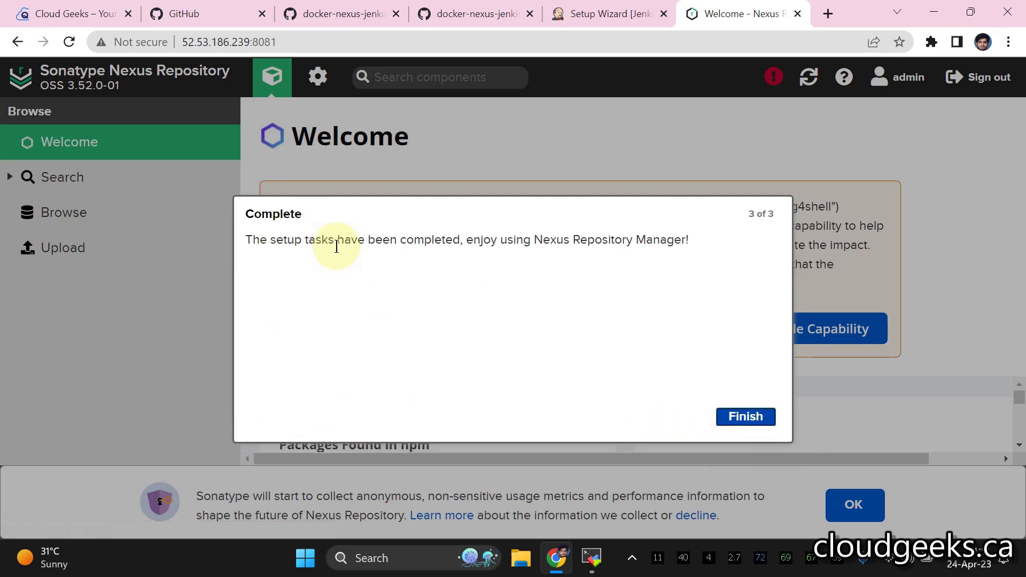
{"action": "left_click", "coordinate": [740, 416]}
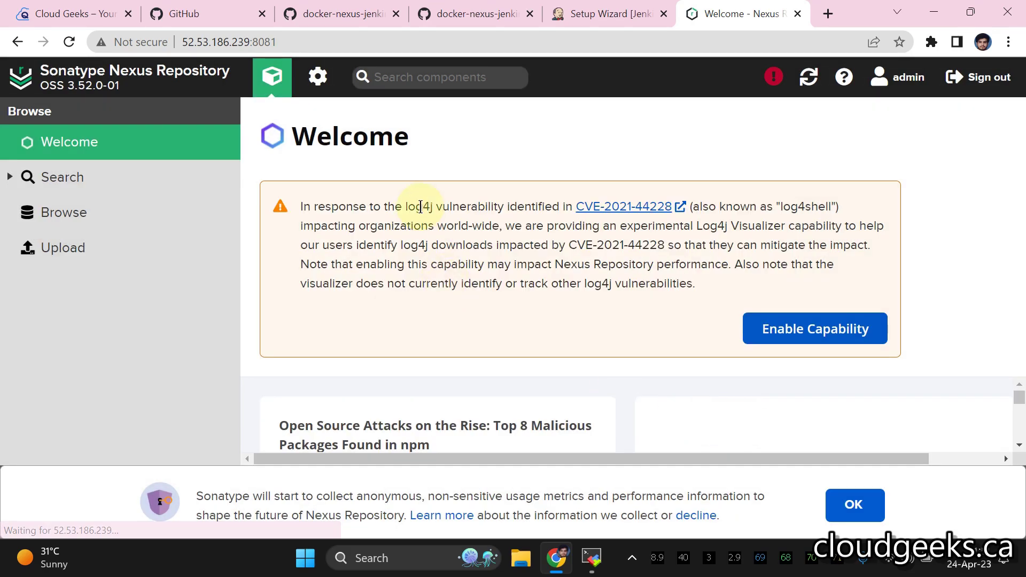
- Create a maven2 (hosted) repository named app and dismiss the usage metrics notice
{"action": "left_click", "coordinate": [318, 80]}
{"action": "left_click", "coordinate": [102, 180]}
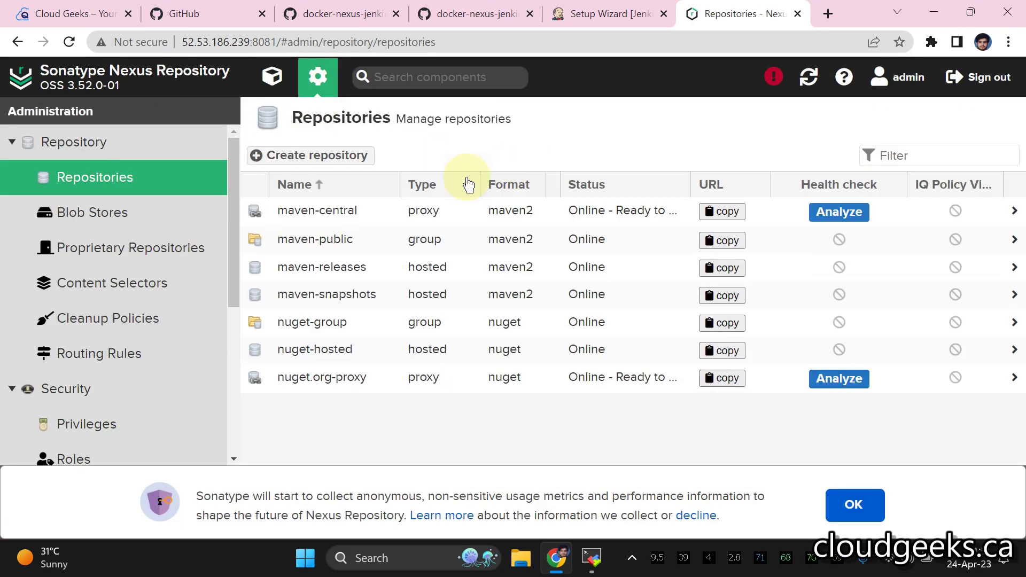
{"action": "left_click", "coordinate": [258, 159]}
{"action": "scroll", "coordinate": [376, 241], "scroll_direction": "down", "scroll_amount": 3}
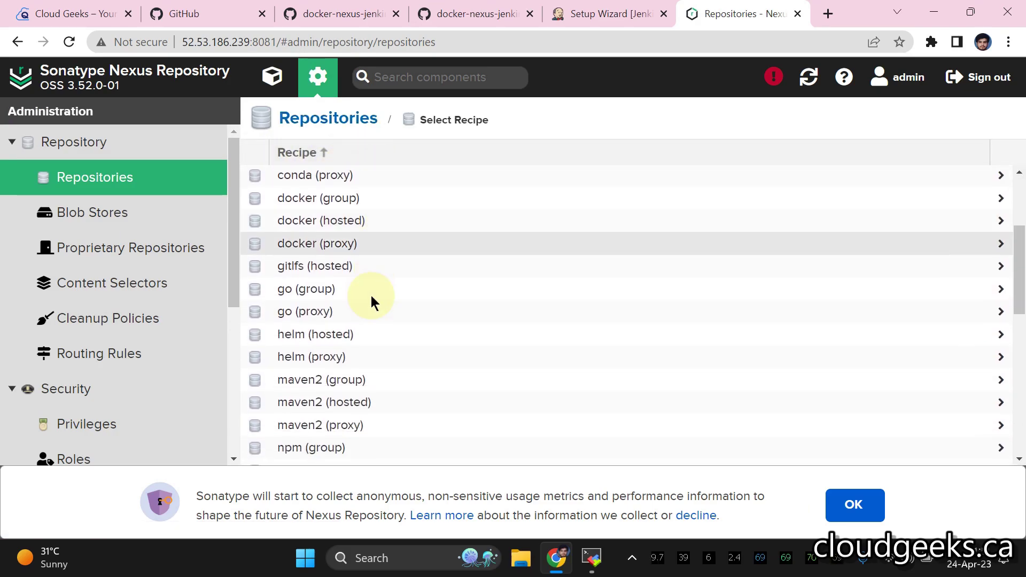
{"action": "left_click", "coordinate": [343, 401]}
{"action": "left_click", "coordinate": [468, 185]}
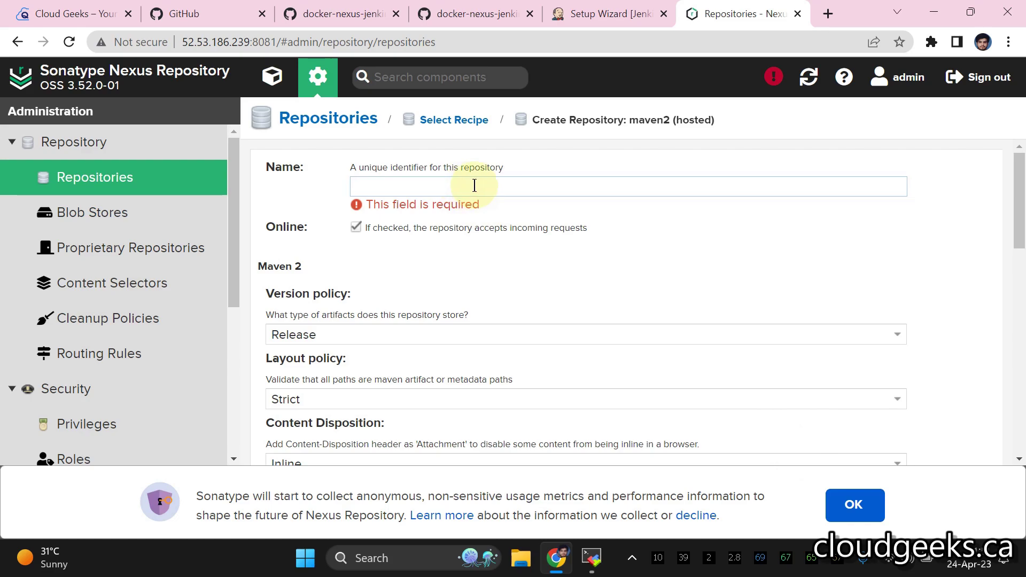
{"action": "type", "text": "app"}
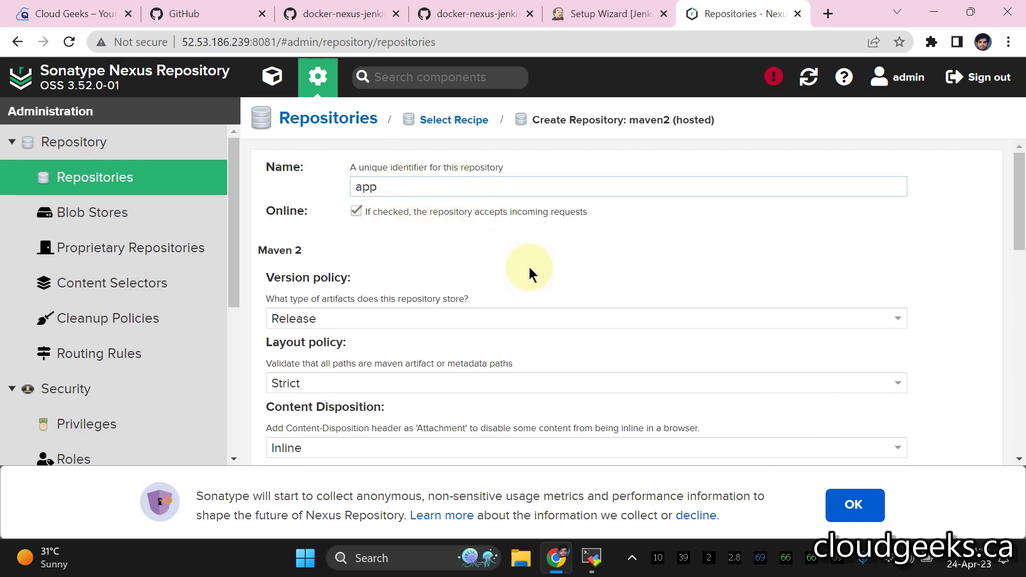
{"action": "scroll", "coordinate": [524, 262], "scroll_direction": "down", "scroll_amount": 6}
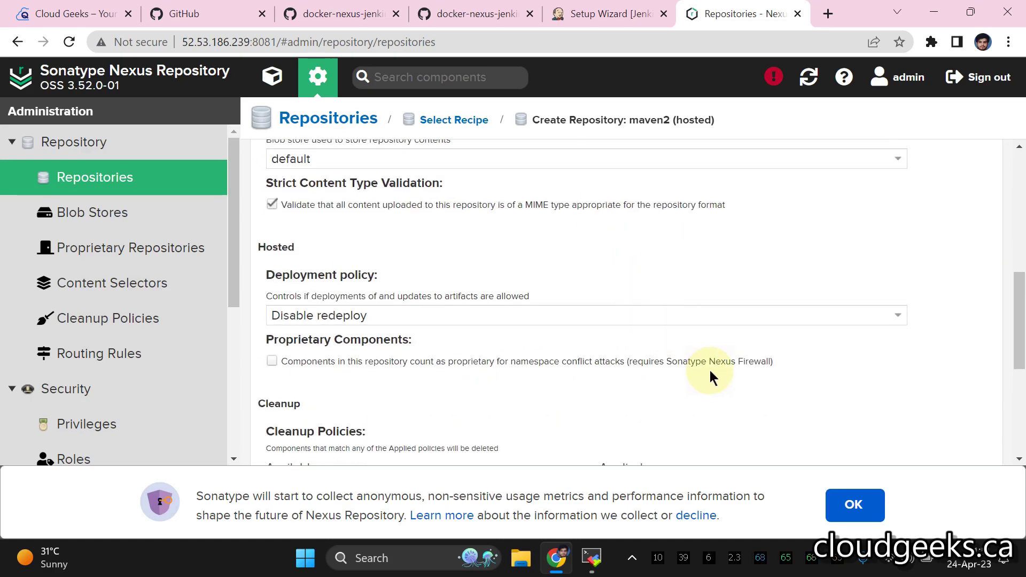
{"action": "scroll", "coordinate": [386, 311], "scroll_direction": "down", "scroll_amount": 5}
{"action": "left_click", "coordinate": [316, 442]}
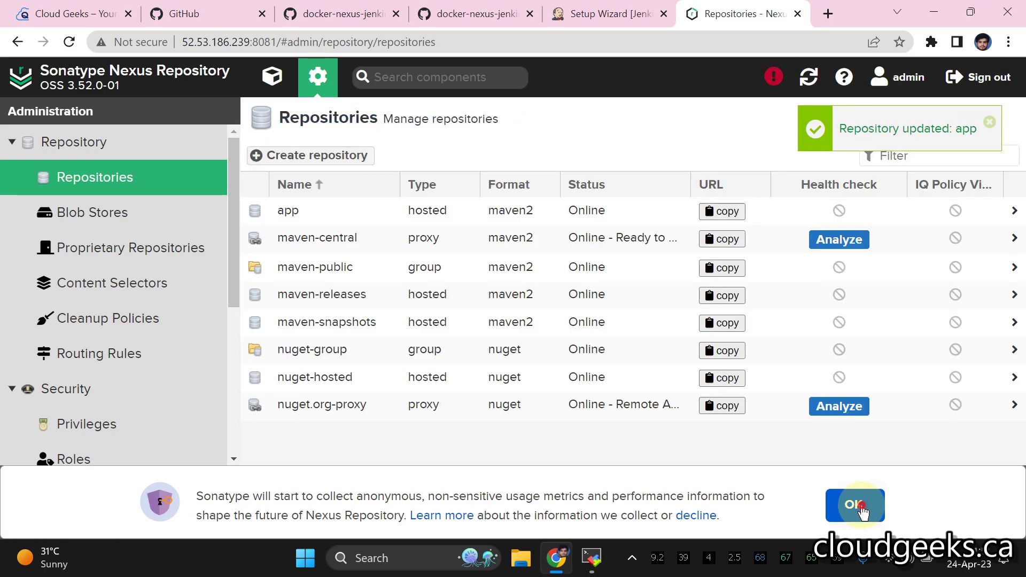
{"action": "left_click", "coordinate": [857, 508]}
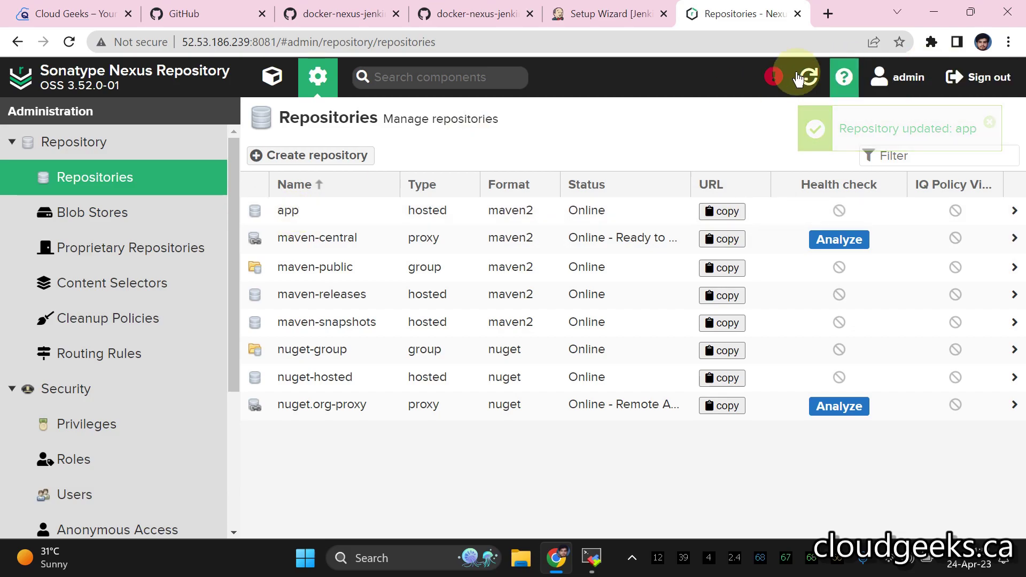
{"action": "left_click", "coordinate": [588, 14]}
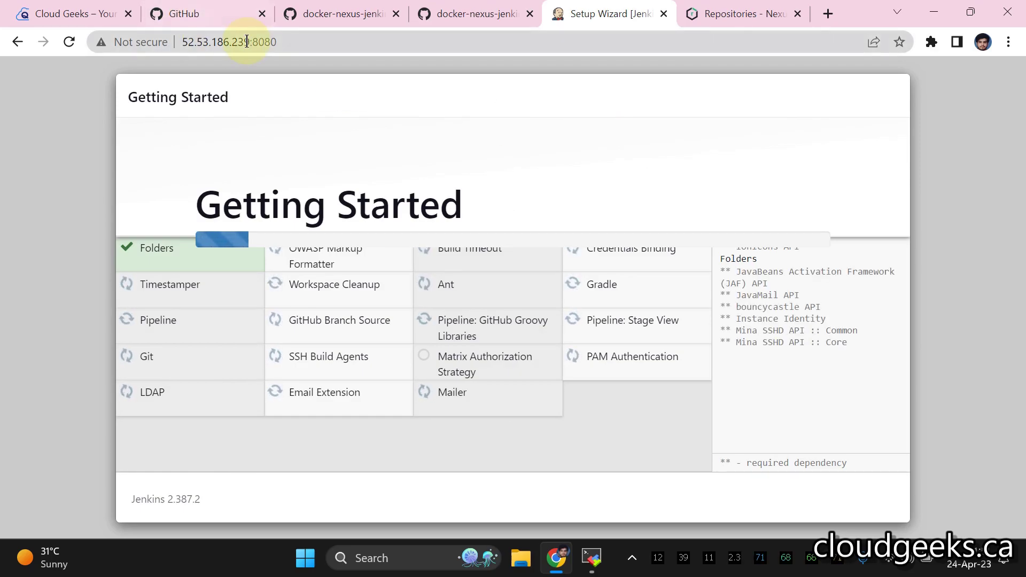
- Refresh the Nexus repositories list while checking Jenkins plugin installation progress
{"action": "left_click", "coordinate": [761, 24]}
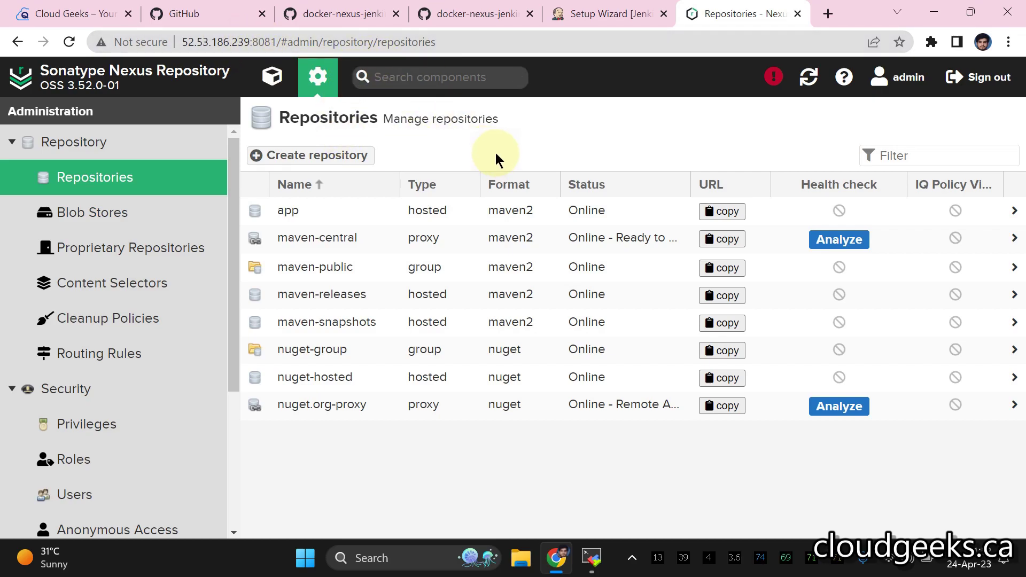
{"action": "left_click", "coordinate": [591, 14]}
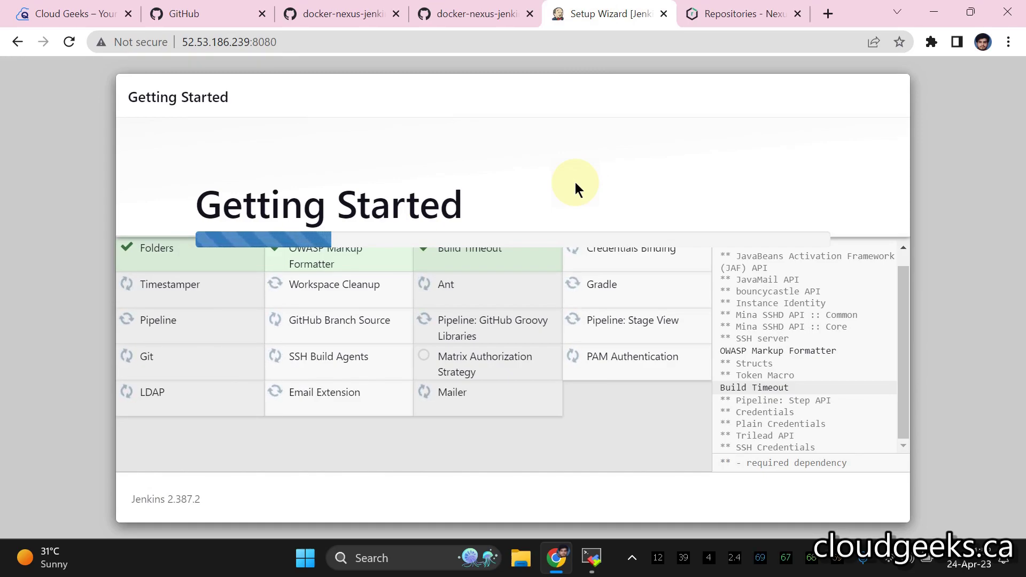
{"action": "left_click", "coordinate": [691, 16]}
{"action": "left_click", "coordinate": [69, 42]}
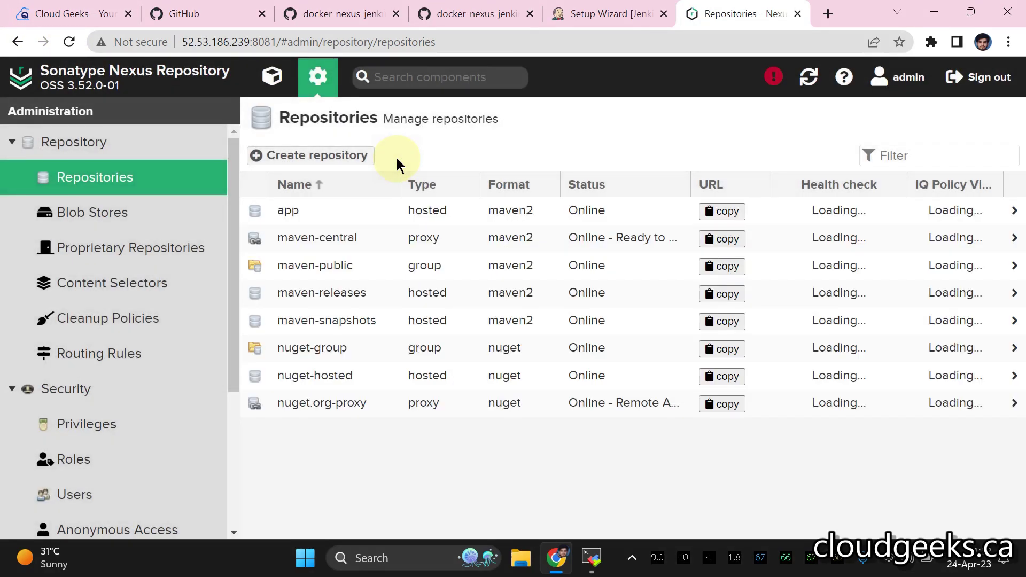
{"action": "scroll", "coordinate": [110, 236], "scroll_direction": "down", "scroll_amount": 3}
{"action": "scroll", "coordinate": [127, 235], "scroll_direction": "up", "scroll_amount": 2}
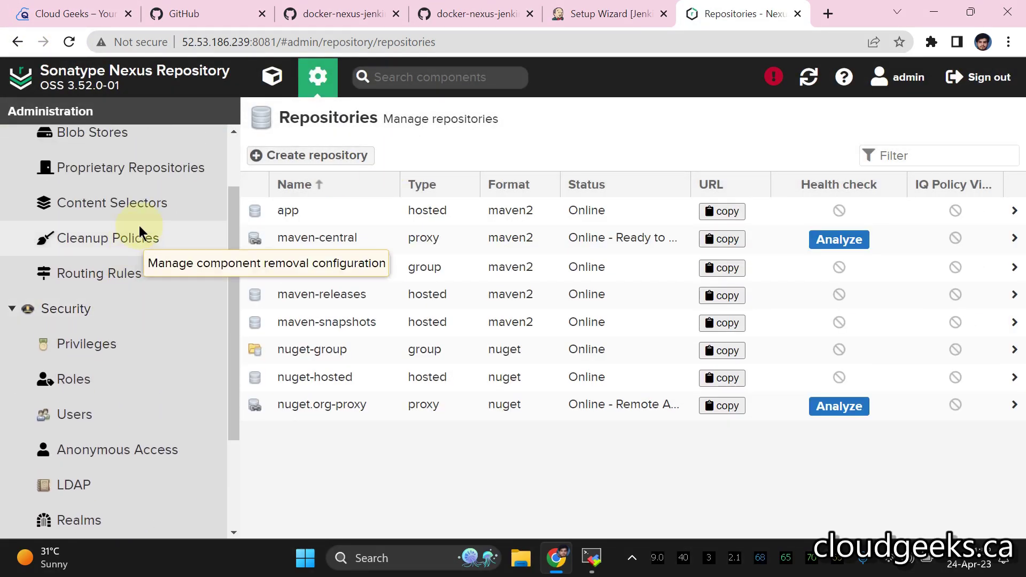
{"action": "scroll", "coordinate": [137, 229], "scroll_direction": "up", "scroll_amount": 1}
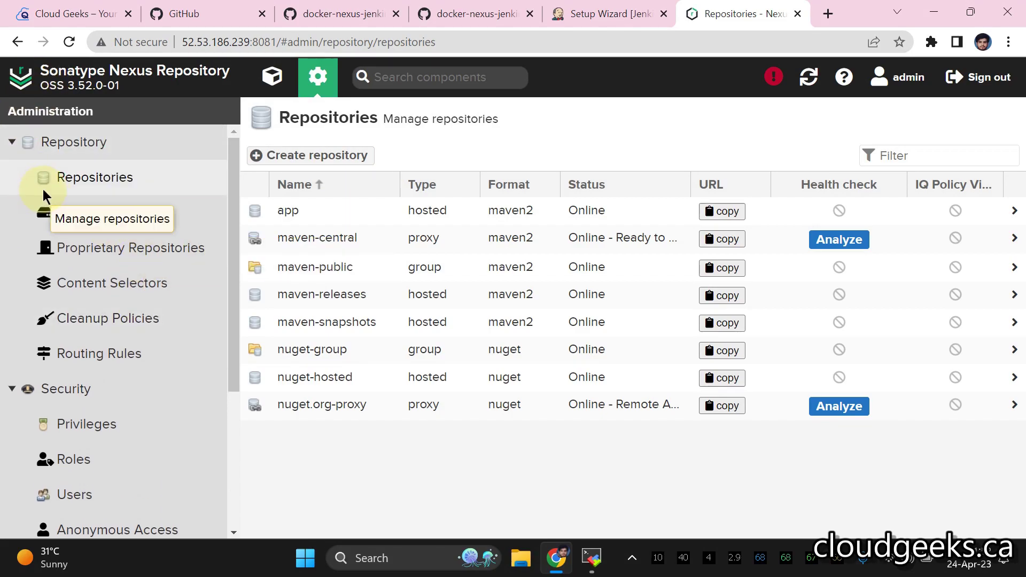
{"action": "scroll", "coordinate": [41, 191], "scroll_direction": "down", "scroll_amount": 3}
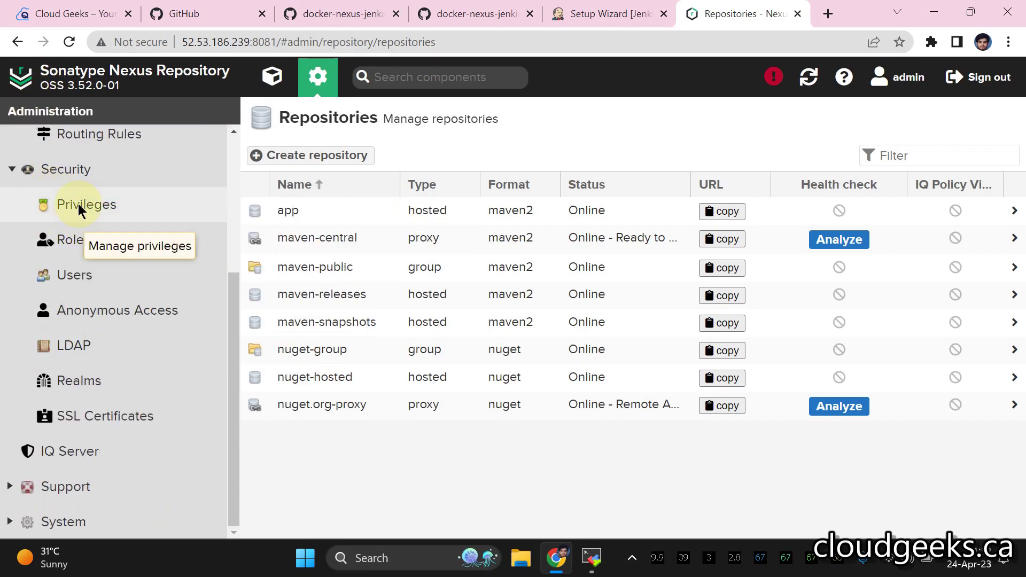
{"action": "left_click", "coordinate": [15, 169]}
{"action": "left_click", "coordinate": [580, 13]}
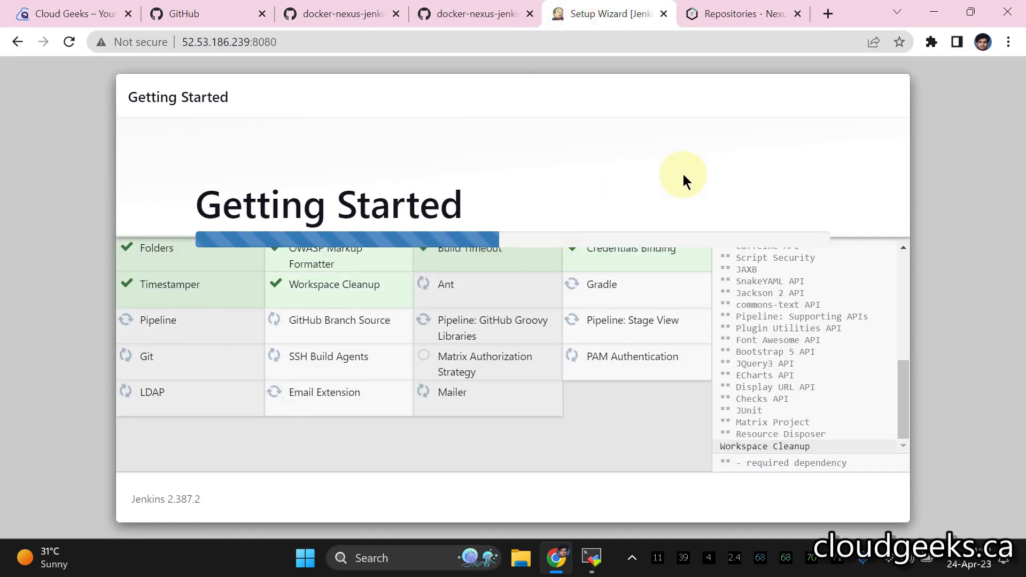
{"action": "left_click", "coordinate": [717, 19]}
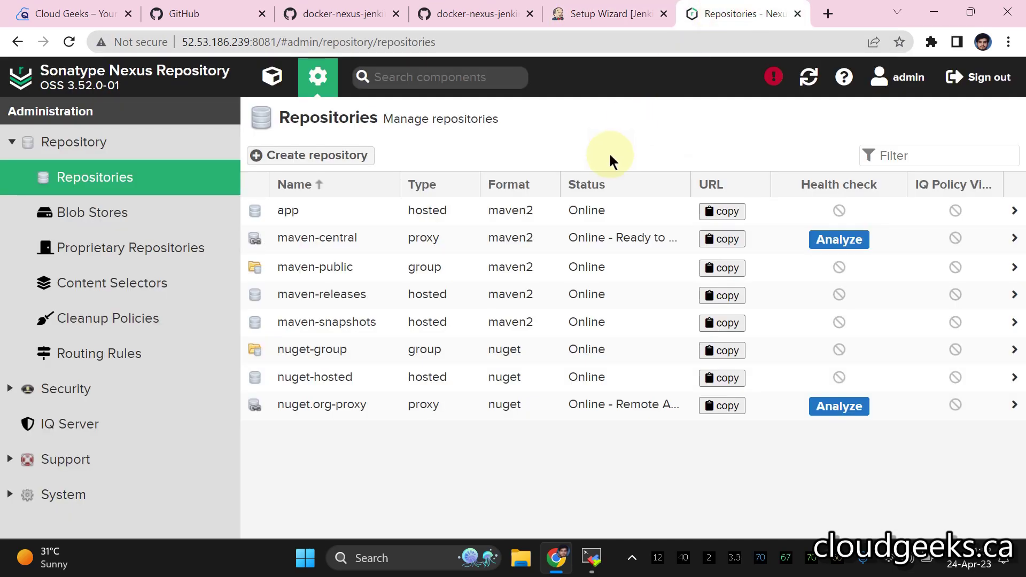
{"action": "left_click", "coordinate": [16, 142]}
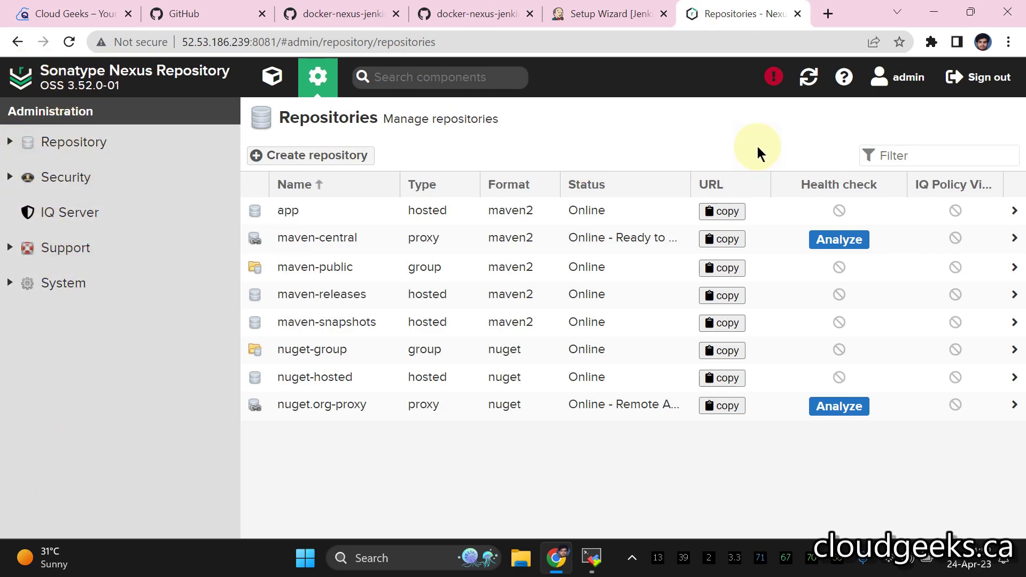
{"action": "left_click", "coordinate": [809, 79]}
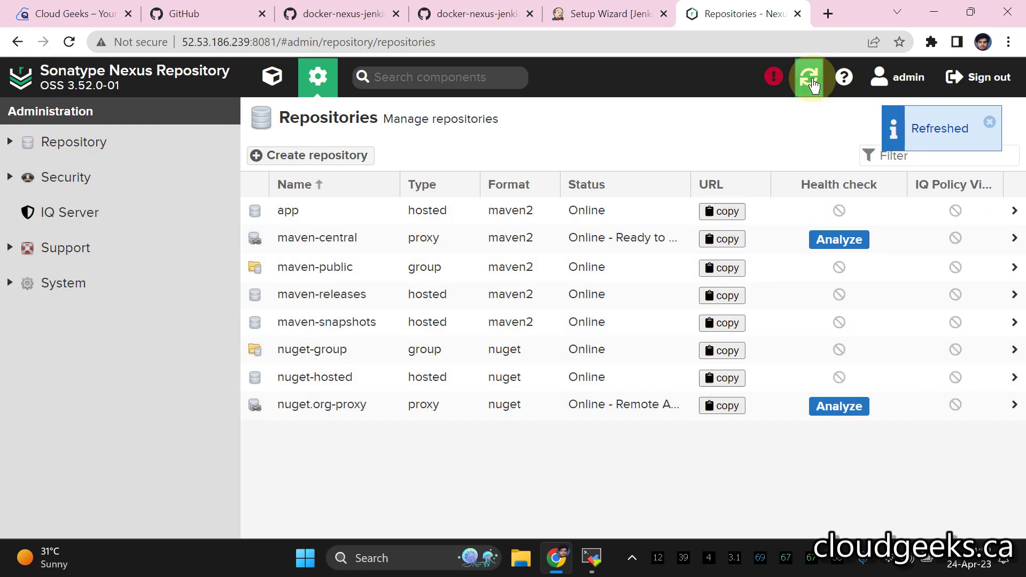
- Browse the app repository to confirm it holds no components yet
{"action": "left_click", "coordinate": [332, 211]}
{"action": "scroll", "coordinate": [608, 209], "scroll_direction": "down", "scroll_amount": 15}
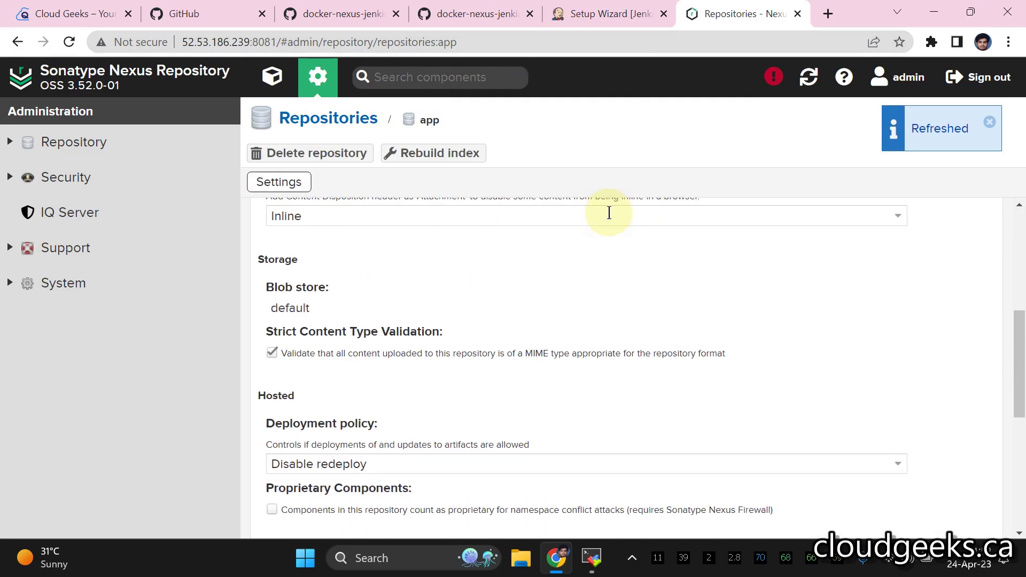
{"action": "left_click", "coordinate": [272, 76]}
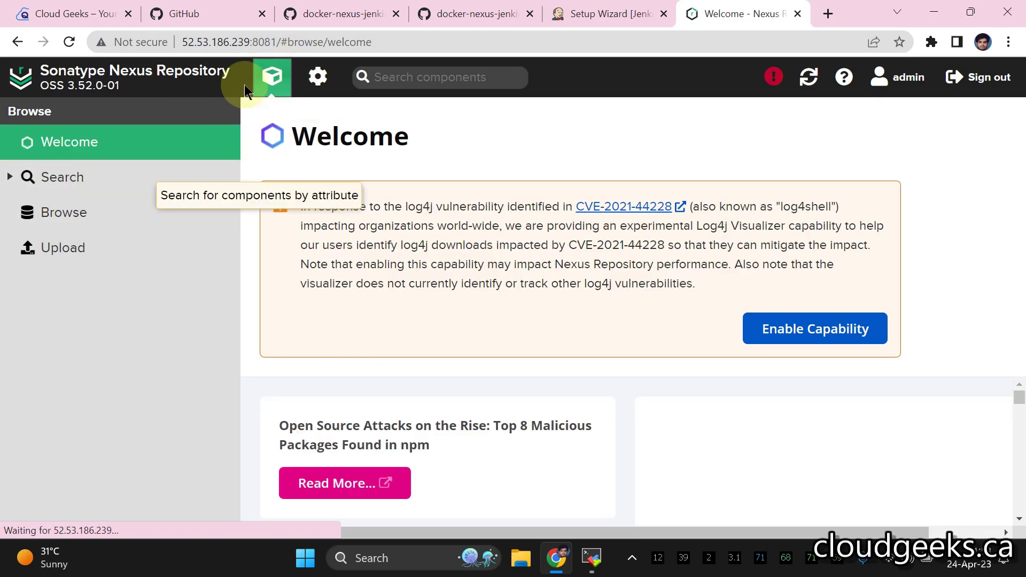
{"action": "left_click", "coordinate": [63, 212]}
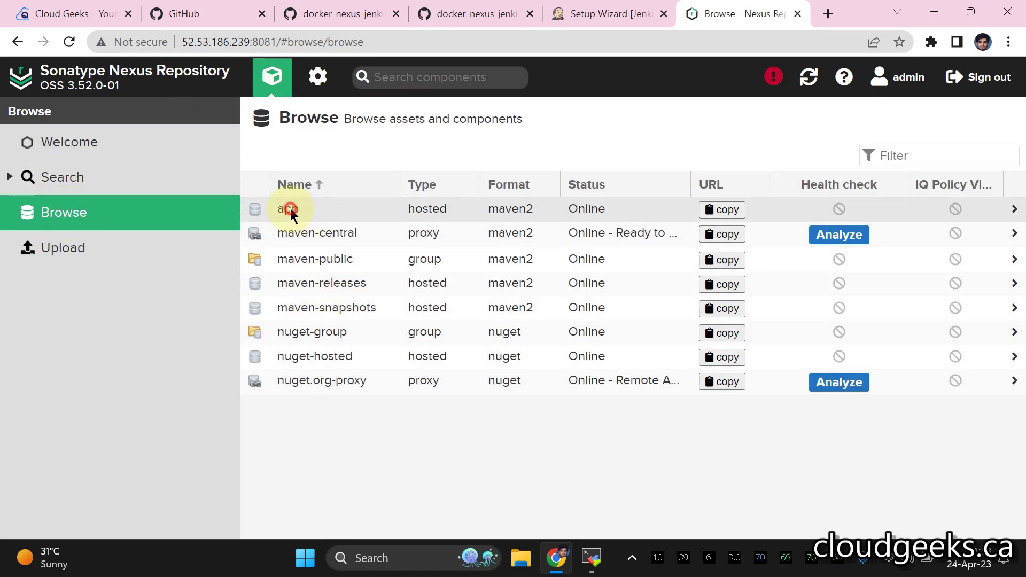
{"action": "left_click", "coordinate": [290, 208]}
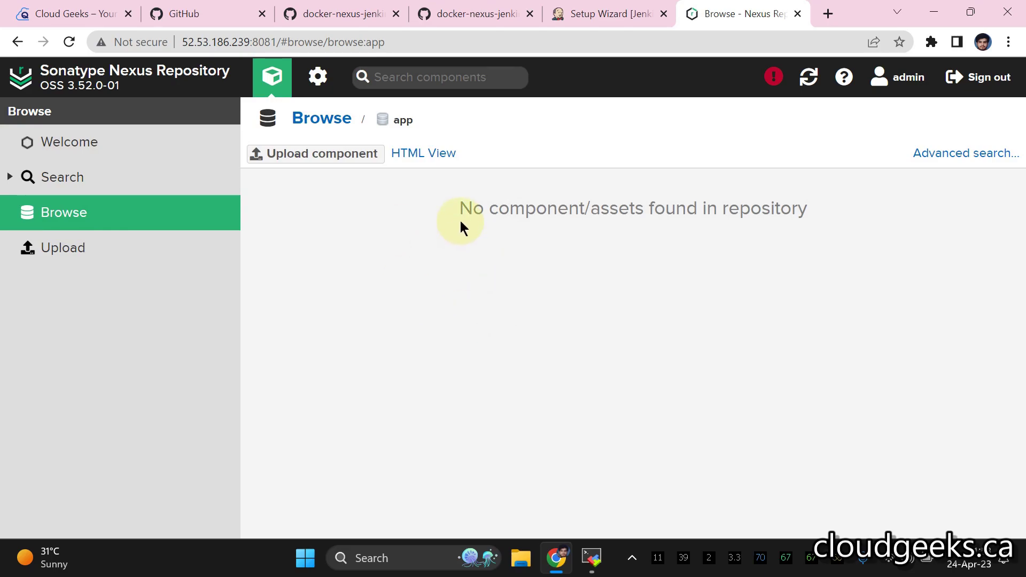
{"action": "left_click", "coordinate": [614, 21]}
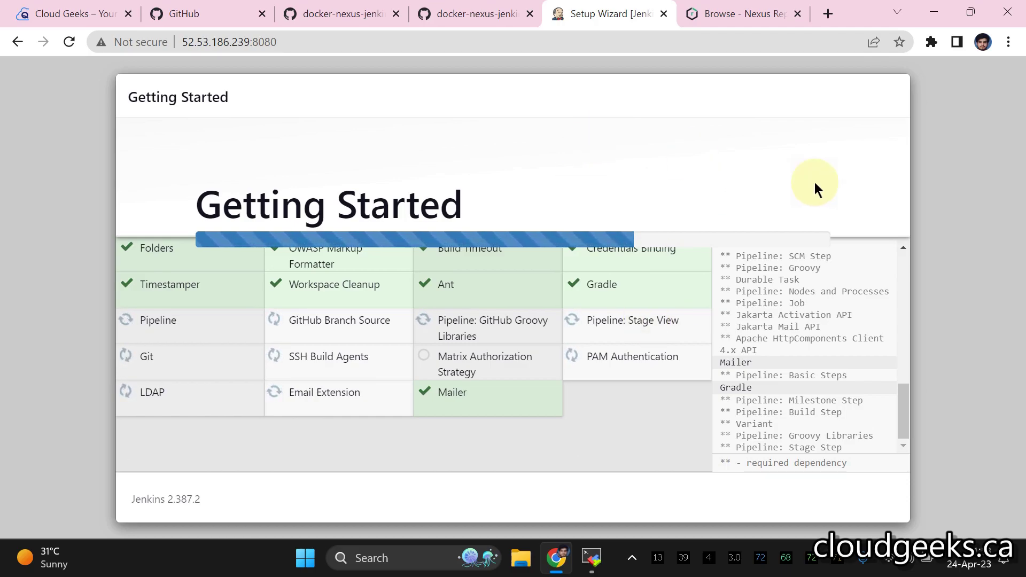
- Fill in the first admin user's username, password, full name and e-mail
{"action": "left_click", "coordinate": [905, 286]}
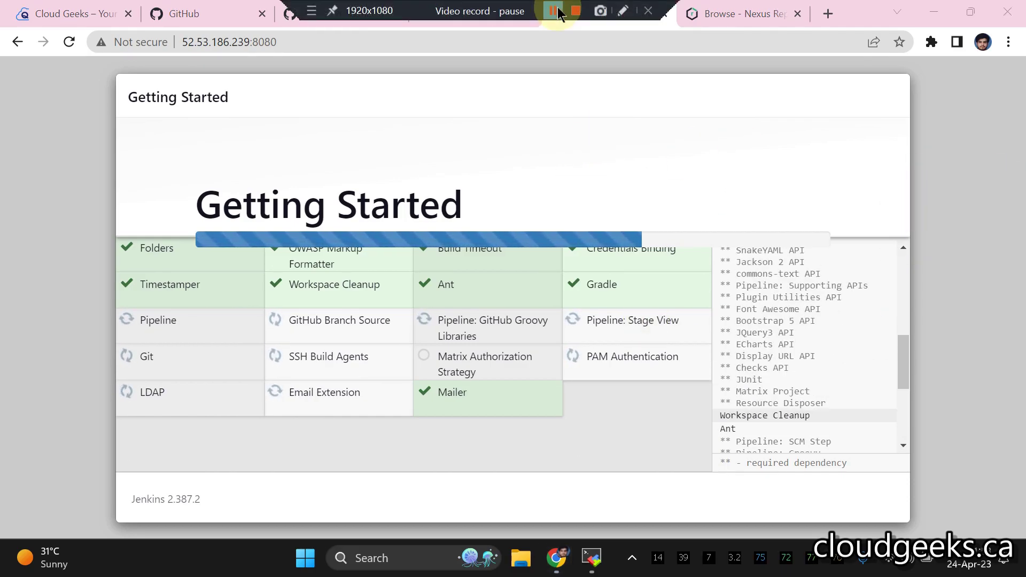
{"action": "left_click", "coordinate": [560, 13]}
{"action": "left_click", "coordinate": [357, 245]}
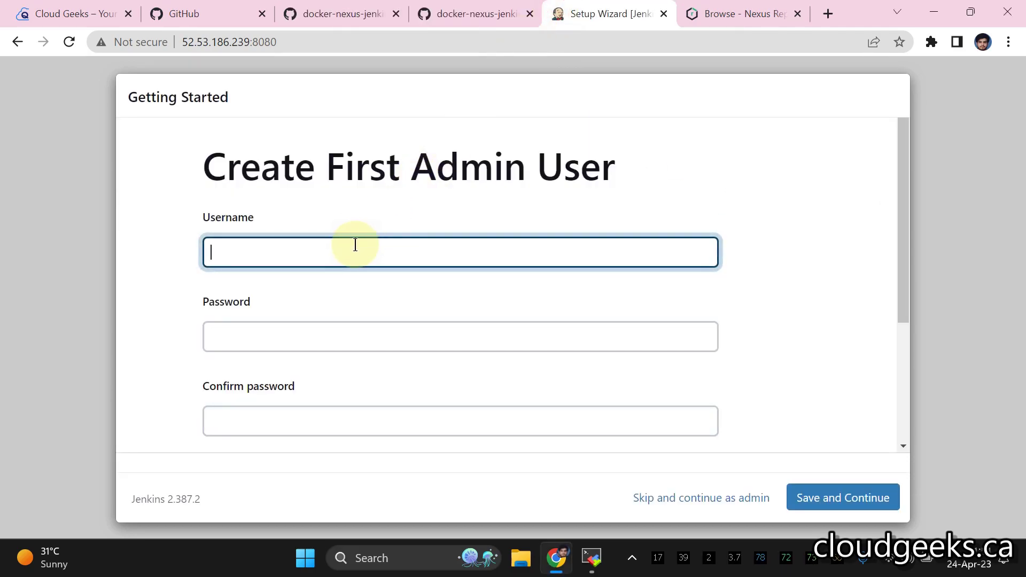
{"action": "type", "text": "admin"}
{"action": "key", "text": "Tab"}
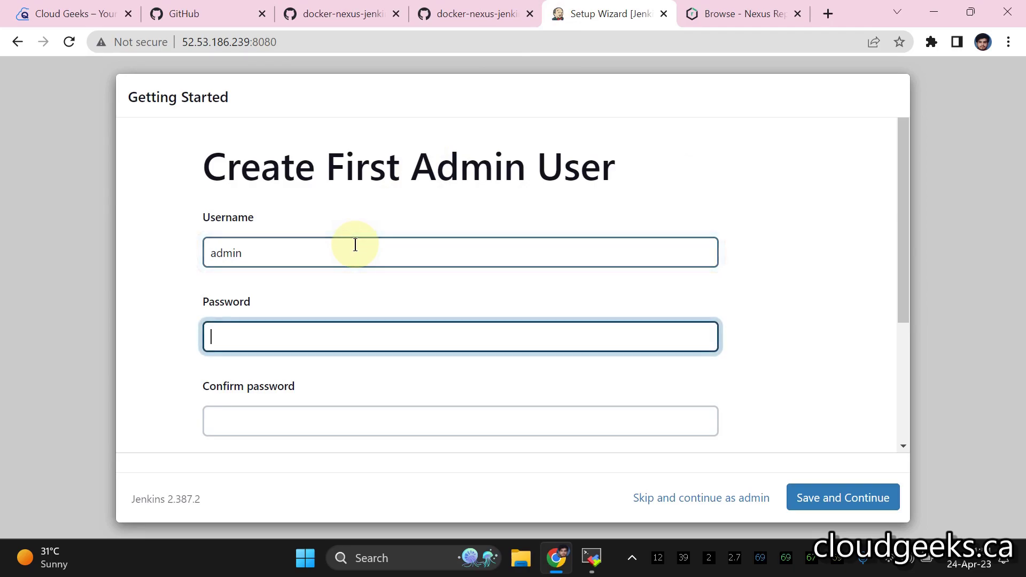
{"action": "scroll", "coordinate": [291, 298], "scroll_direction": "down", "scroll_amount": 3}
{"action": "left_click", "coordinate": [300, 249]}
{"action": "type", "text": "admin"}
{"action": "left_click", "coordinate": [282, 338]}
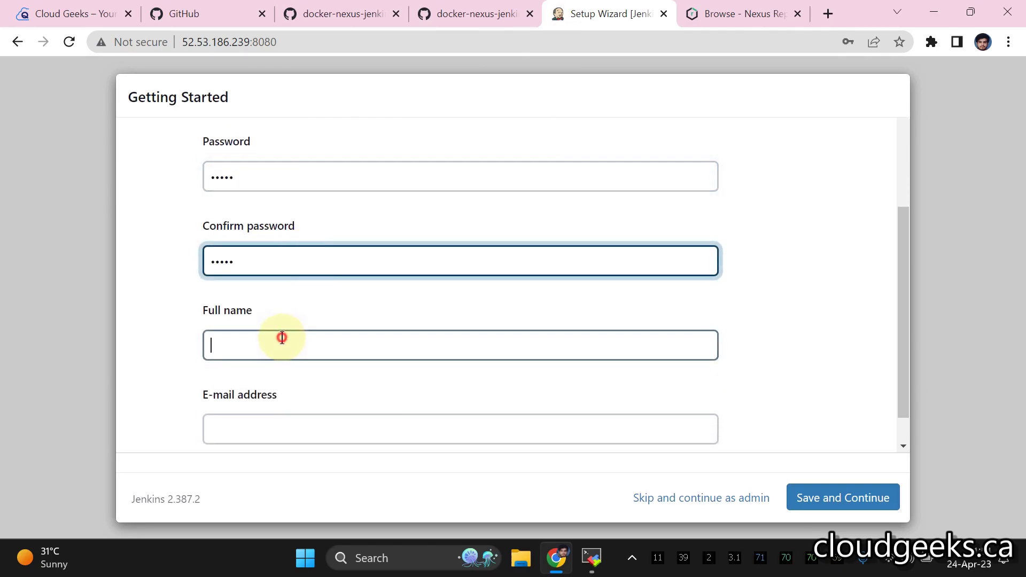
{"action": "left_click", "coordinate": [315, 386]}
{"action": "left_click", "coordinate": [324, 392]}
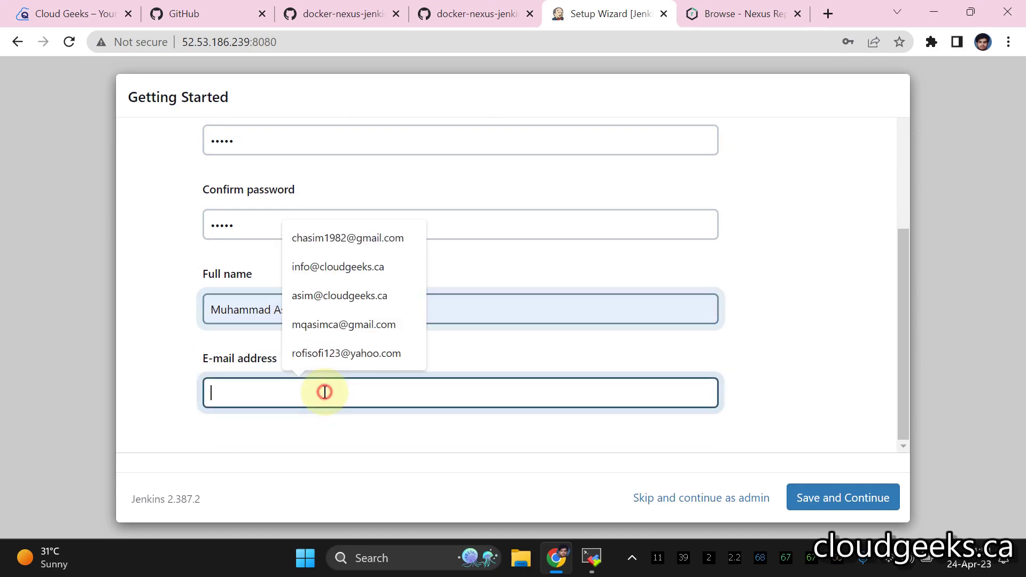
{"action": "left_click", "coordinate": [342, 266]}
{"action": "left_click", "coordinate": [833, 502]}
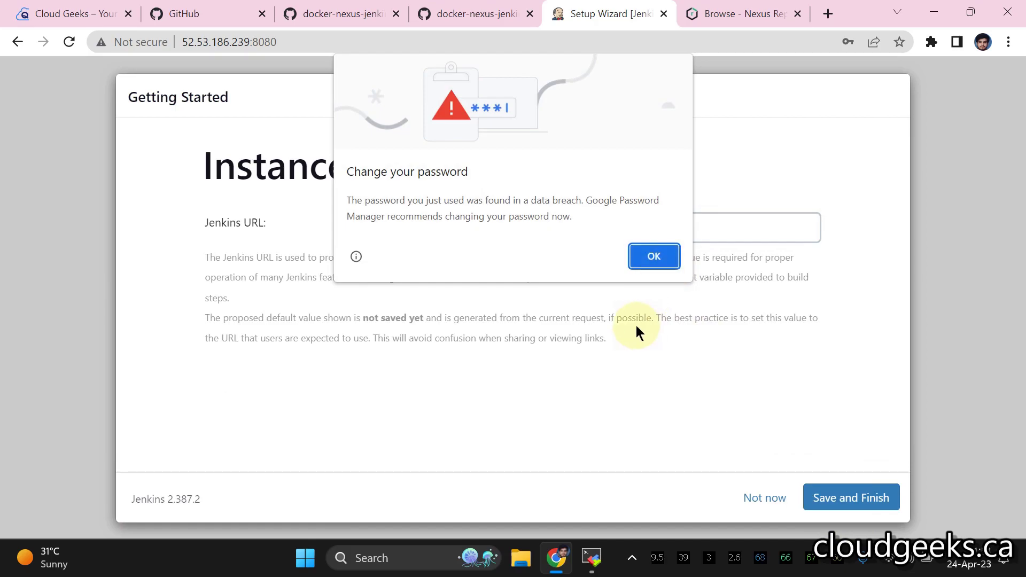
{"action": "key", "text": "Return"}
{"action": "left_click", "coordinate": [841, 498]}
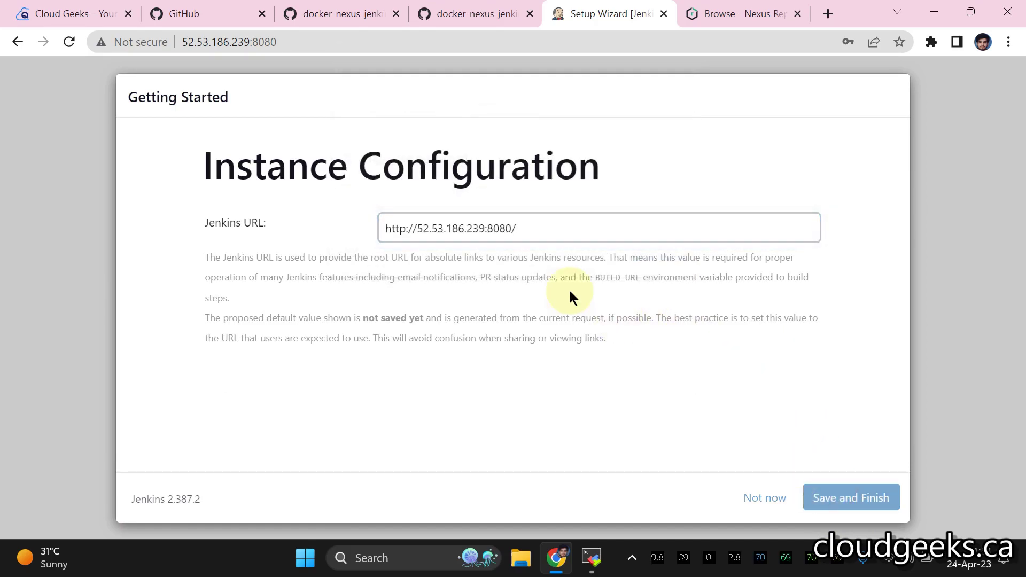
{"action": "left_click", "coordinate": [251, 263]}
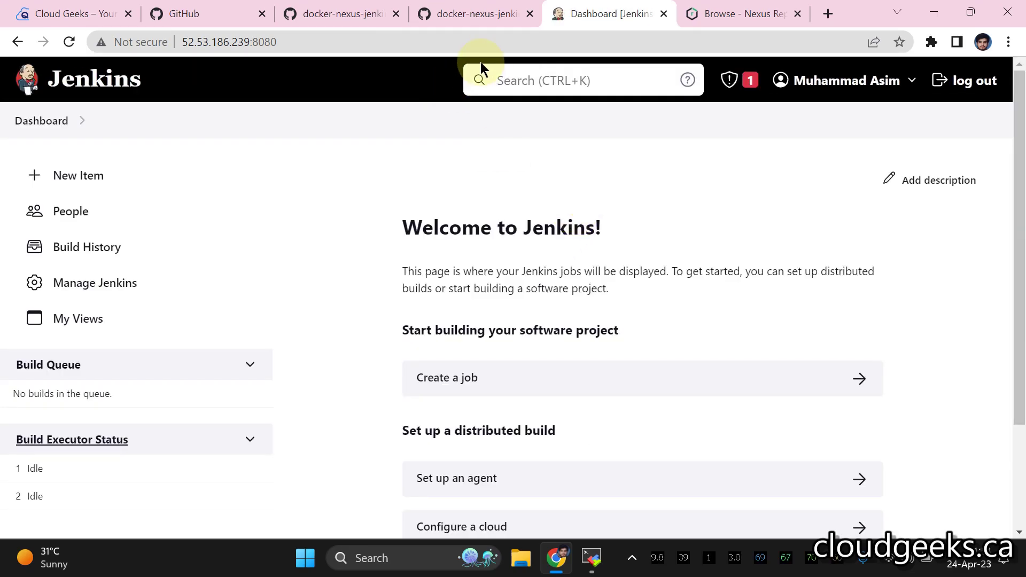
- Read the setup notes in the docker-nexus-jenkins README on GitHub
{"action": "left_click", "coordinate": [471, 18]}
{"action": "scroll", "coordinate": [174, 185], "scroll_direction": "up", "scroll_amount": 5}
{"action": "left_click", "coordinate": [227, 133]}
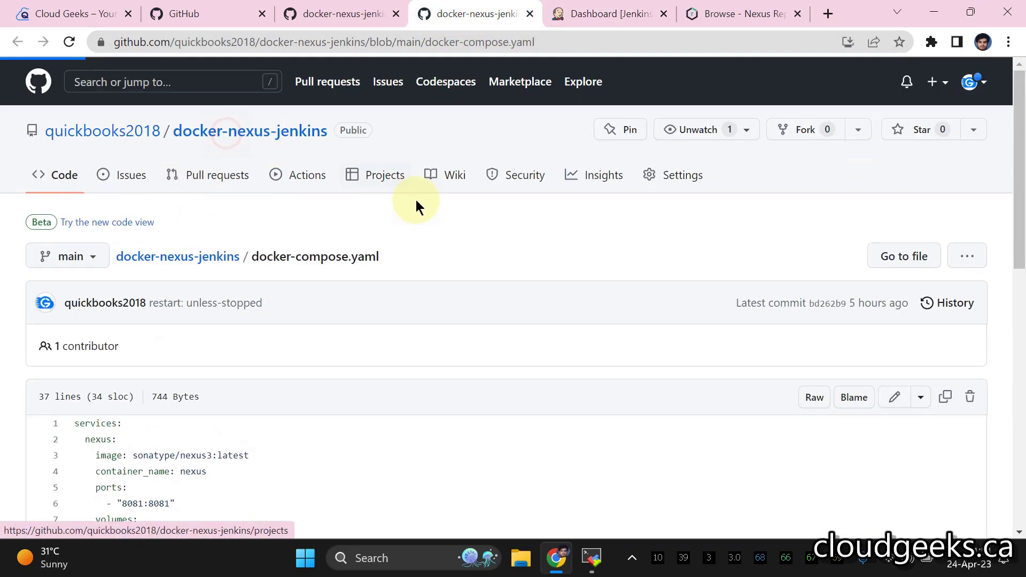
{"action": "scroll", "coordinate": [422, 208], "scroll_direction": "down", "scroll_amount": 7}
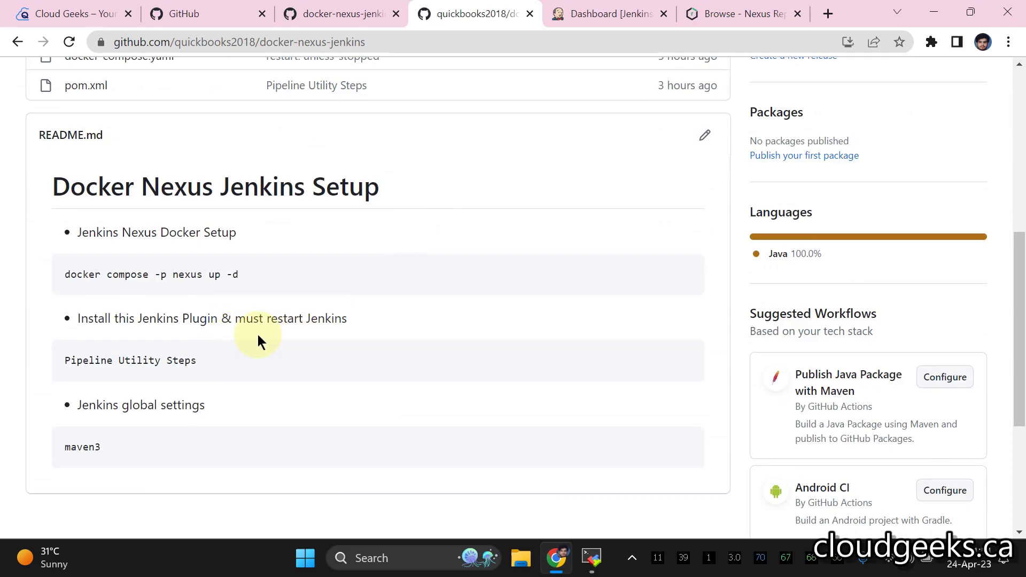
- Open Manage Jenkins from the Jenkins dashboard
{"action": "left_click", "coordinate": [609, 13]}
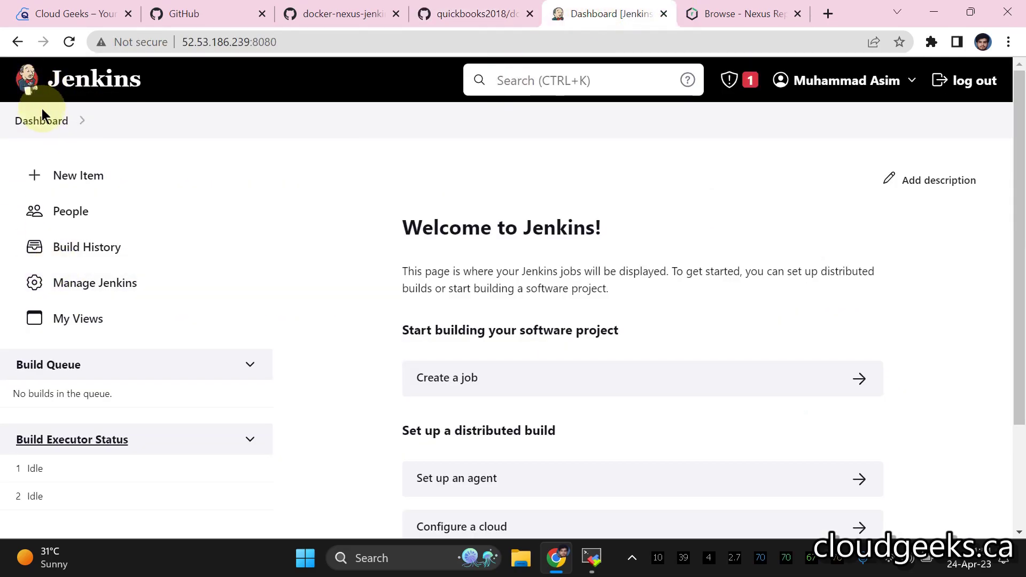
{"action": "left_click", "coordinate": [99, 282]}
{"action": "scroll", "coordinate": [639, 276], "scroll_direction": "down", "scroll_amount": 3}
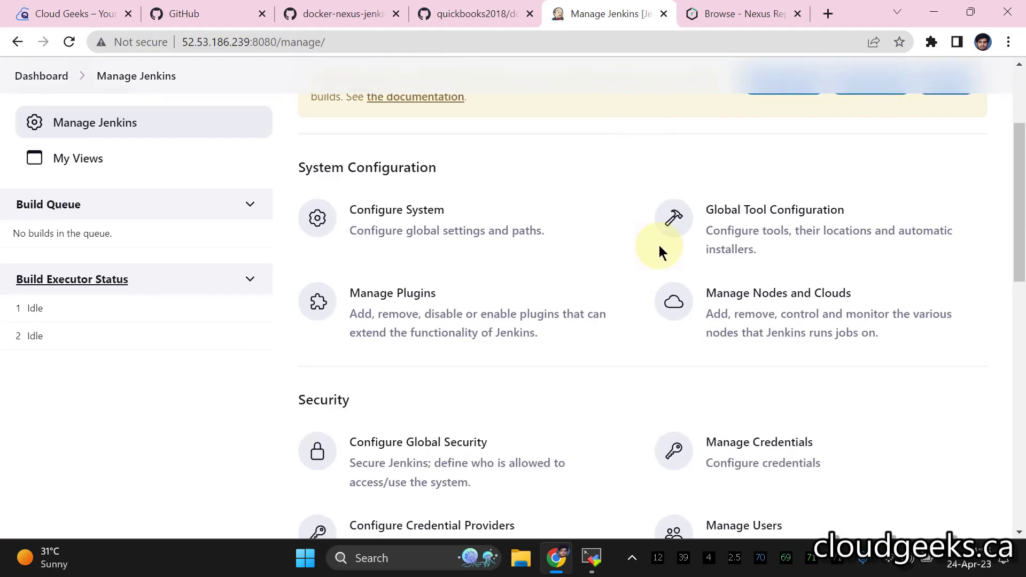
- Add a new Maven installation in Global Tool Configuration
{"action": "left_click", "coordinate": [739, 208]}
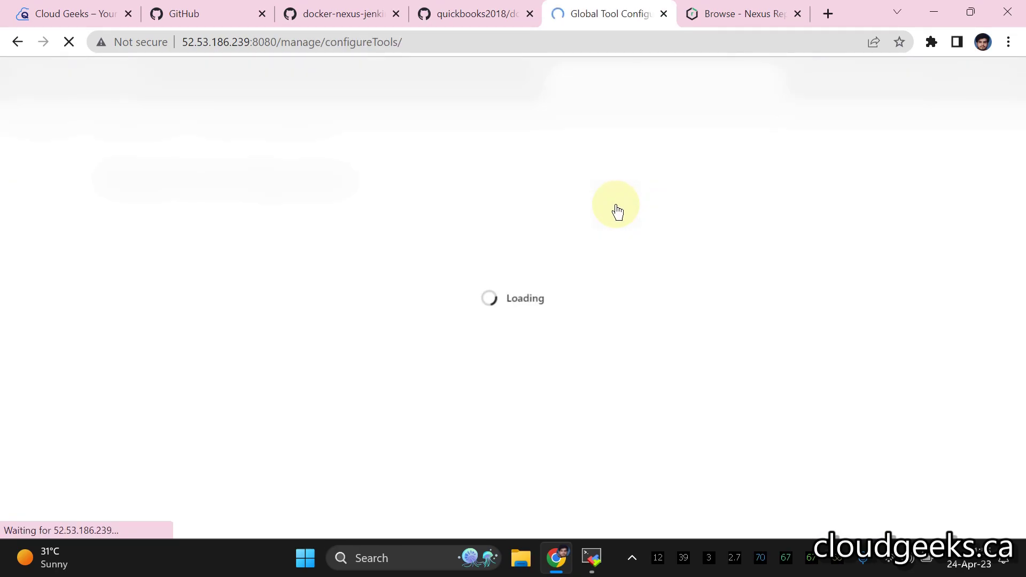
{"action": "scroll", "coordinate": [533, 177], "scroll_direction": "down", "scroll_amount": 15}
{"action": "scroll", "coordinate": [533, 178], "scroll_direction": "down", "scroll_amount": 2}
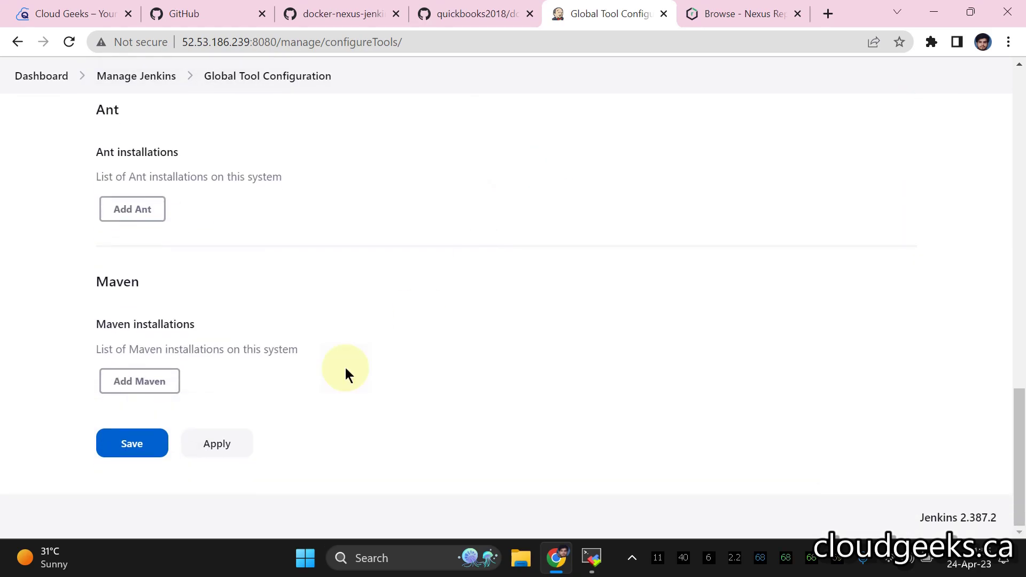
{"action": "left_click", "coordinate": [137, 380]}
{"action": "scroll", "coordinate": [203, 407], "scroll_direction": "down", "scroll_amount": 3}
{"action": "left_click", "coordinate": [215, 337]}
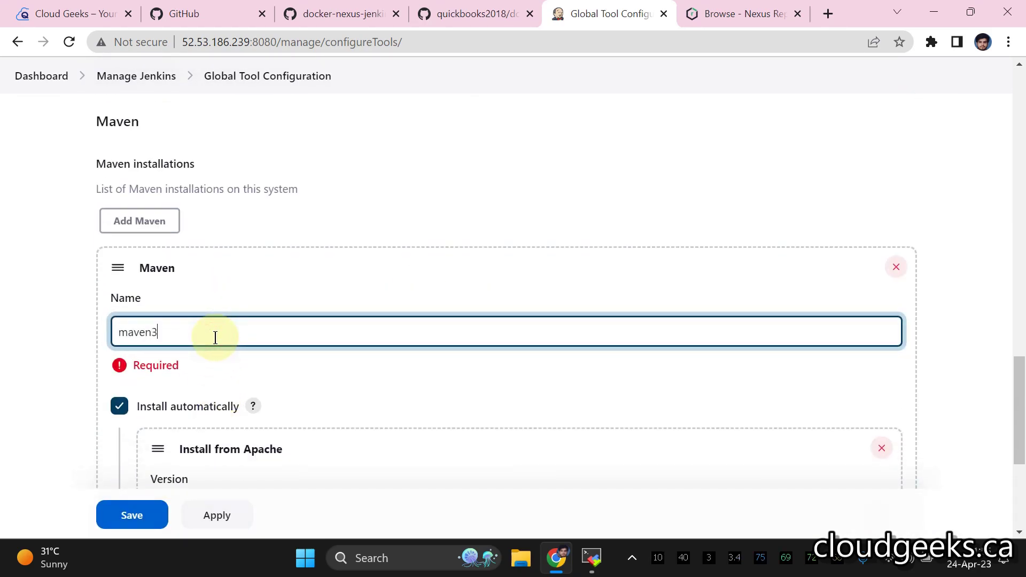
- Copy the Maven tool name maven3 from the Jenkinsfile on GitHub
{"action": "left_click", "coordinate": [467, 14]}
{"action": "scroll", "coordinate": [343, 165], "scroll_direction": "up", "scroll_amount": 6}
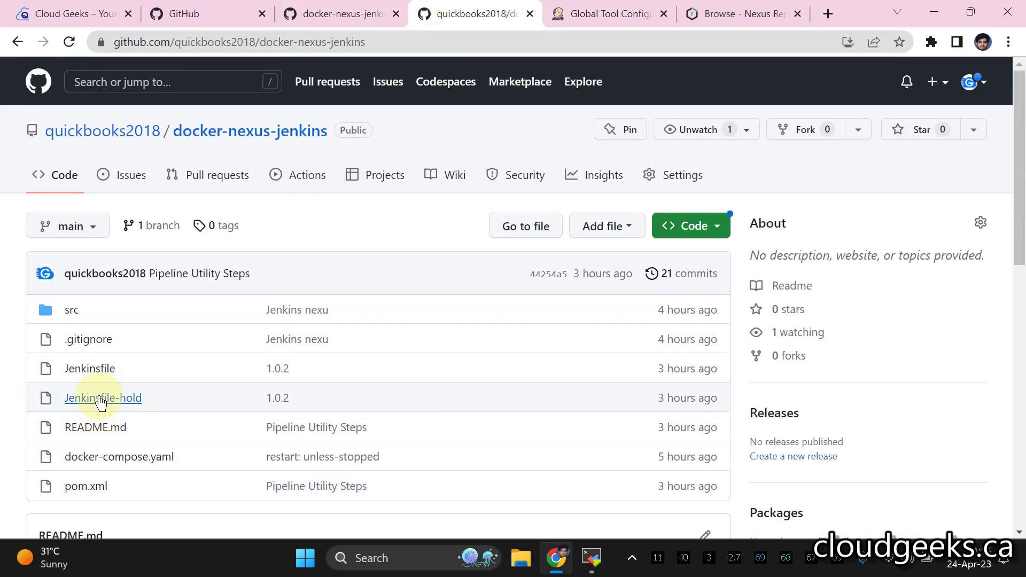
{"action": "left_click", "coordinate": [89, 368]}
{"action": "scroll", "coordinate": [160, 300], "scroll_direction": "down", "scroll_amount": 3}
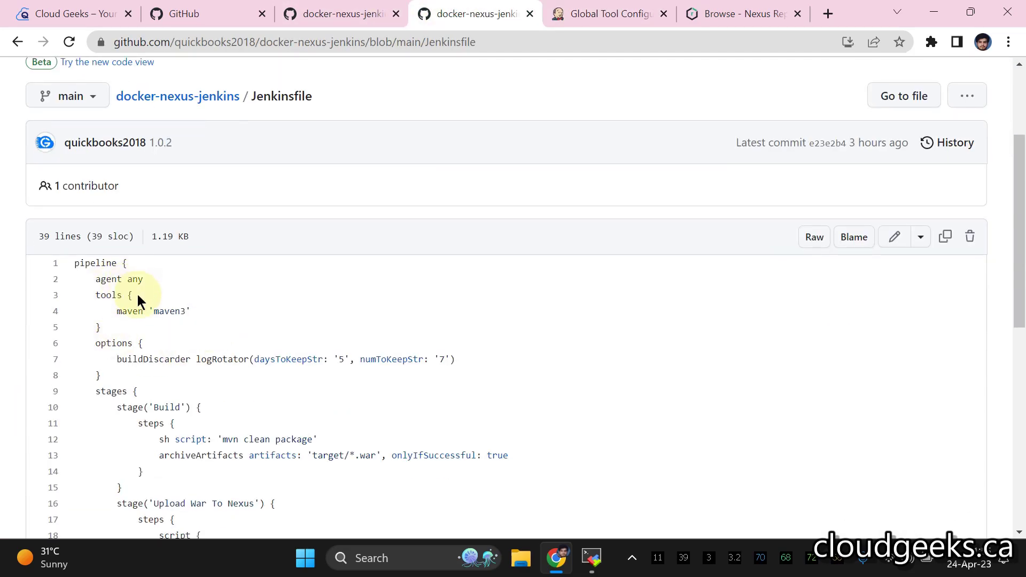
{"action": "left_click_drag", "start_coordinate": [163, 316], "coordinate": [126, 326]}
{"action": "right_click", "coordinate": [187, 319]}
{"action": "left_click", "coordinate": [208, 328]}
- Name the Maven installation maven3, auto-installing 3.9.1, and save
{"action": "left_click", "coordinate": [609, 14]}
{"action": "key", "text": "End"}
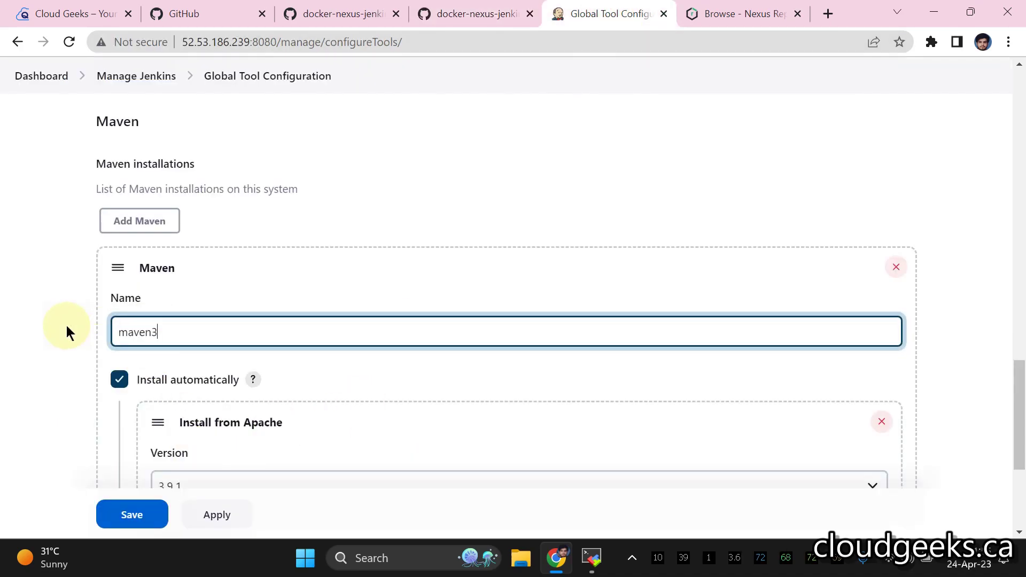
{"action": "scroll", "coordinate": [389, 307], "scroll_direction": "down", "scroll_amount": 3}
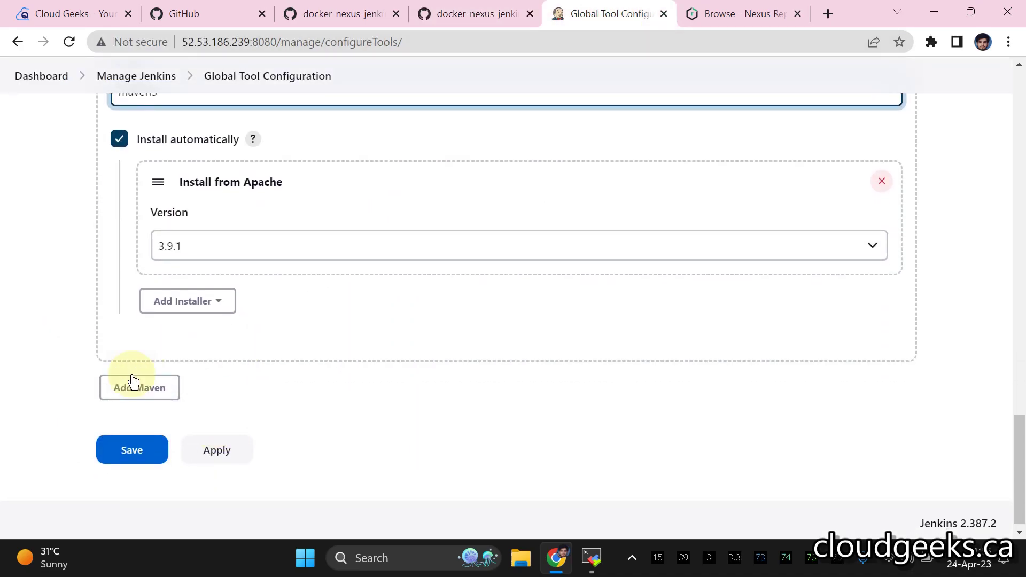
{"action": "left_click", "coordinate": [132, 449]}
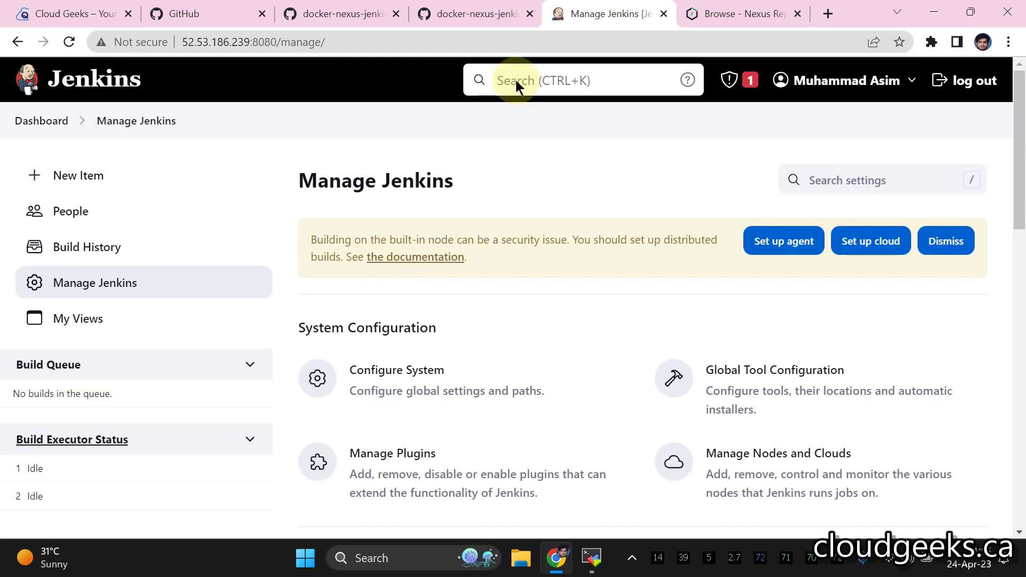
- Recheck the Jenkinsfile and the pom.xml version 1.0.3 on GitHub
{"action": "left_click", "coordinate": [487, 16]}
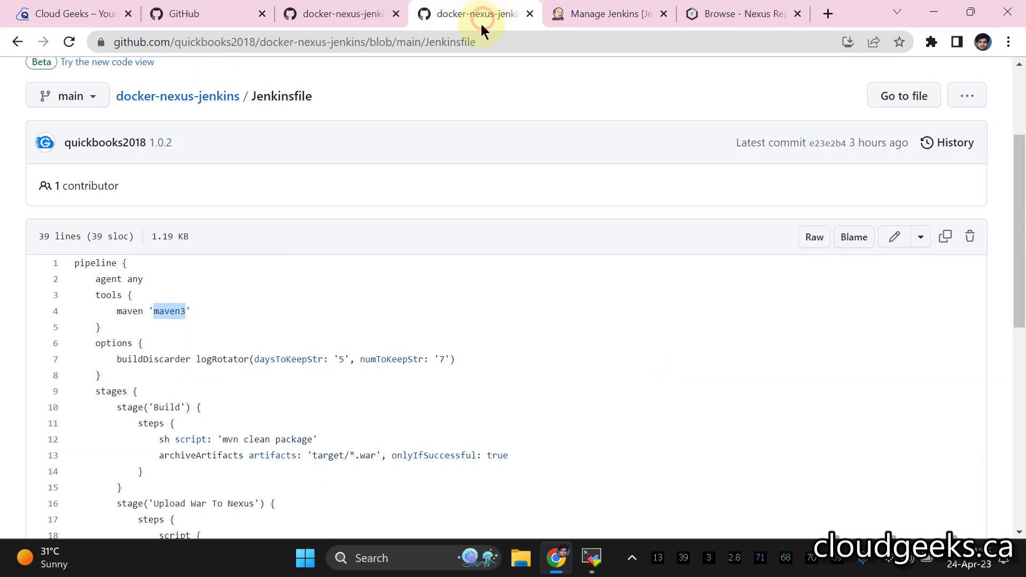
{"action": "scroll", "coordinate": [447, 182], "scroll_direction": "down", "scroll_amount": 3}
{"action": "scroll", "coordinate": [290, 169], "scroll_direction": "up", "scroll_amount": 1}
{"action": "left_click", "coordinate": [342, 16]}
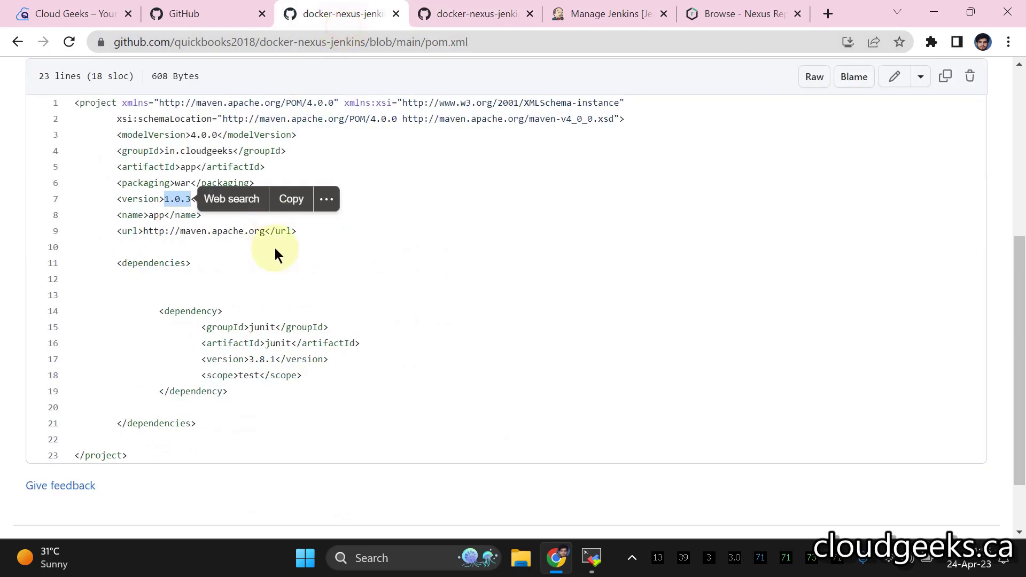
{"action": "left_click", "coordinate": [440, 22]}
{"action": "scroll", "coordinate": [131, 229], "scroll_direction": "up", "scroll_amount": 5}
- Copy the plugin name 'Pipeline Utility Steps' from the repository README
{"action": "left_click", "coordinate": [256, 134]}
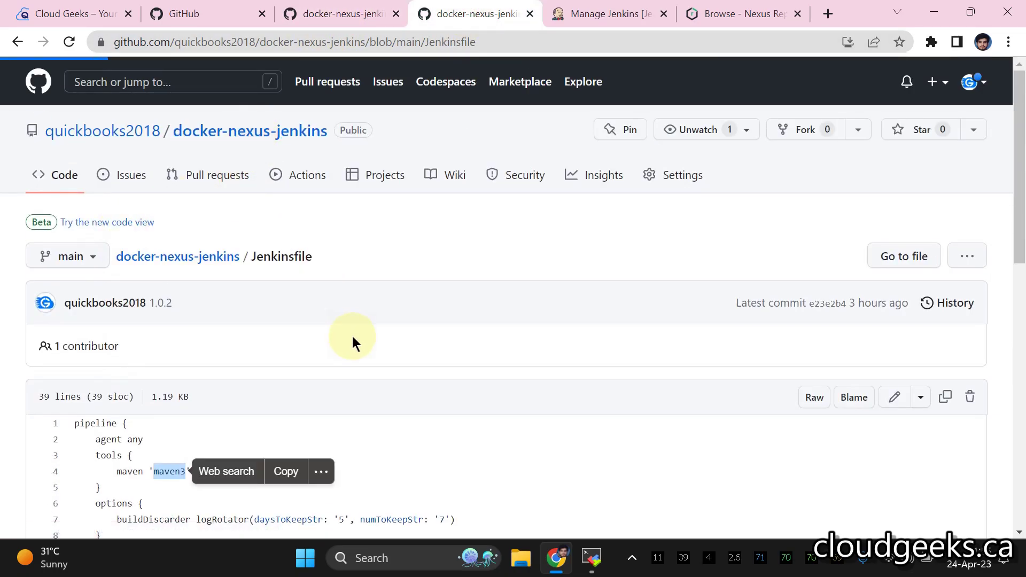
{"action": "scroll", "coordinate": [351, 336], "scroll_direction": "down", "scroll_amount": 9}
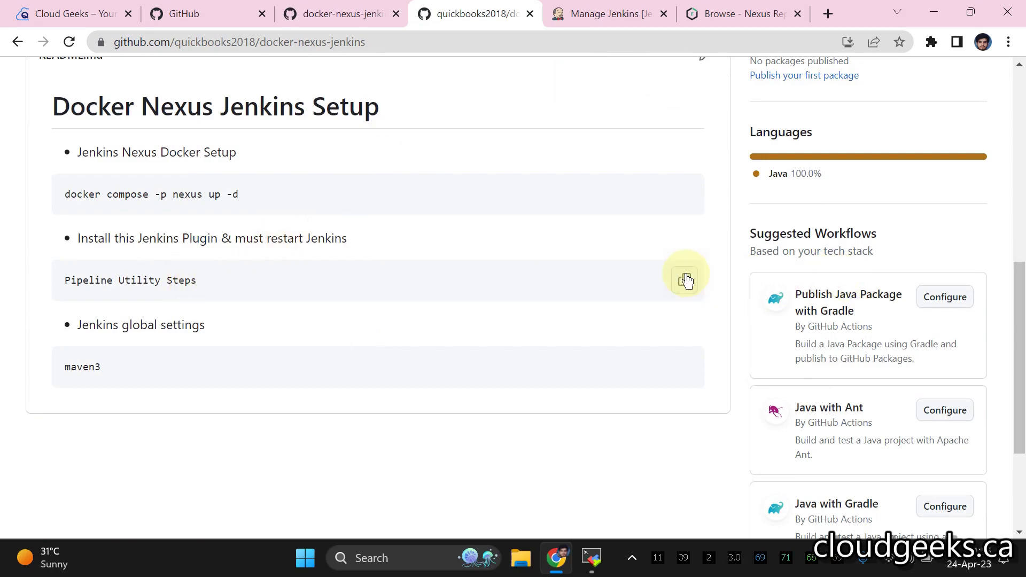
{"action": "left_click", "coordinate": [686, 281]}
{"action": "left_click", "coordinate": [609, 13]}
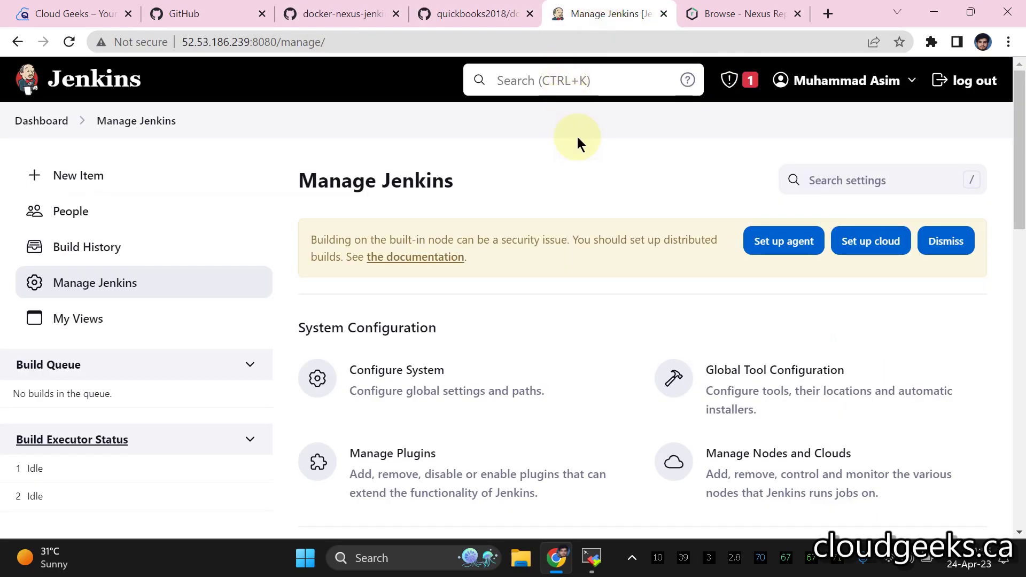
- Install the Pipeline Utility Steps plugin, with Jenkins set to restart when installation completes
{"action": "left_click", "coordinate": [40, 80]}
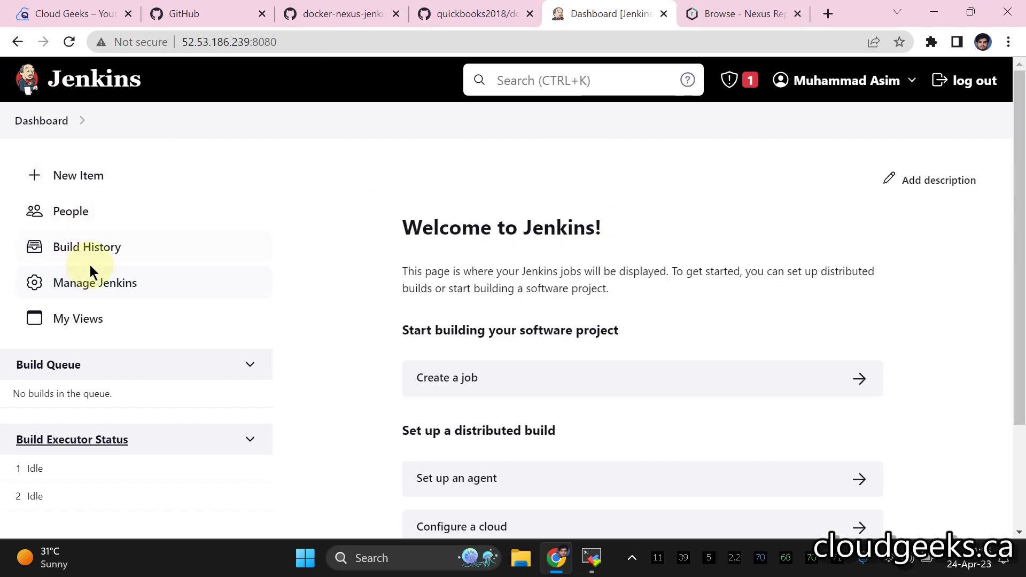
{"action": "key", "text": "alt+Left"}
{"action": "scroll", "coordinate": [743, 305], "scroll_direction": "down", "scroll_amount": 3}
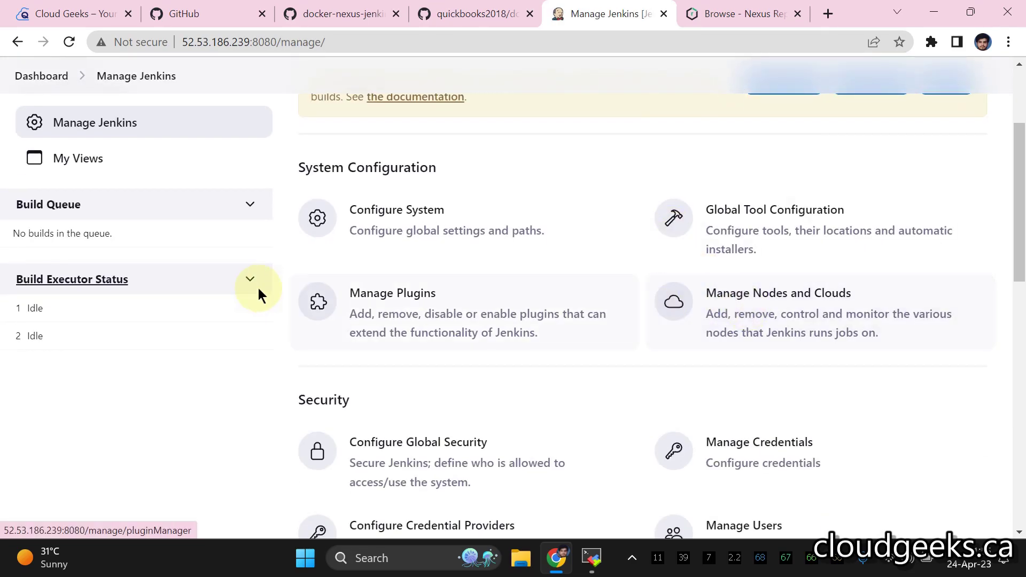
{"action": "left_click", "coordinate": [436, 305]}
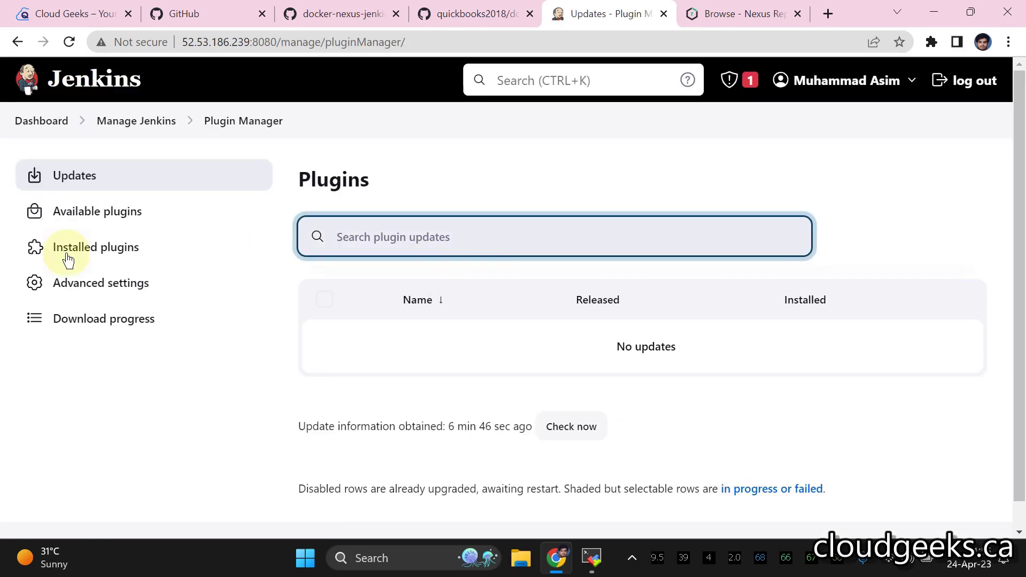
{"action": "left_click", "coordinate": [97, 219]}
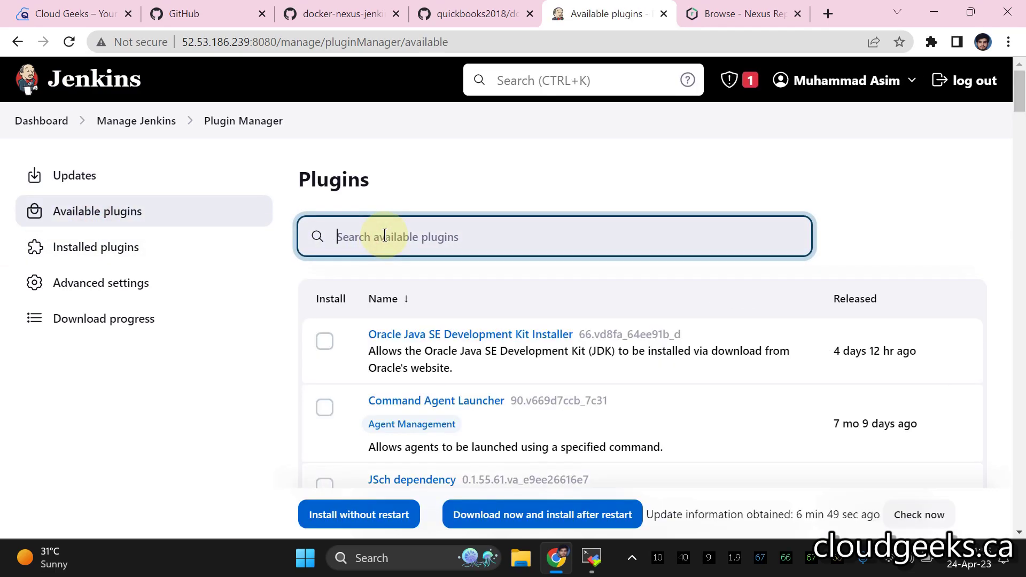
{"action": "key", "text": "ctrl+v"}
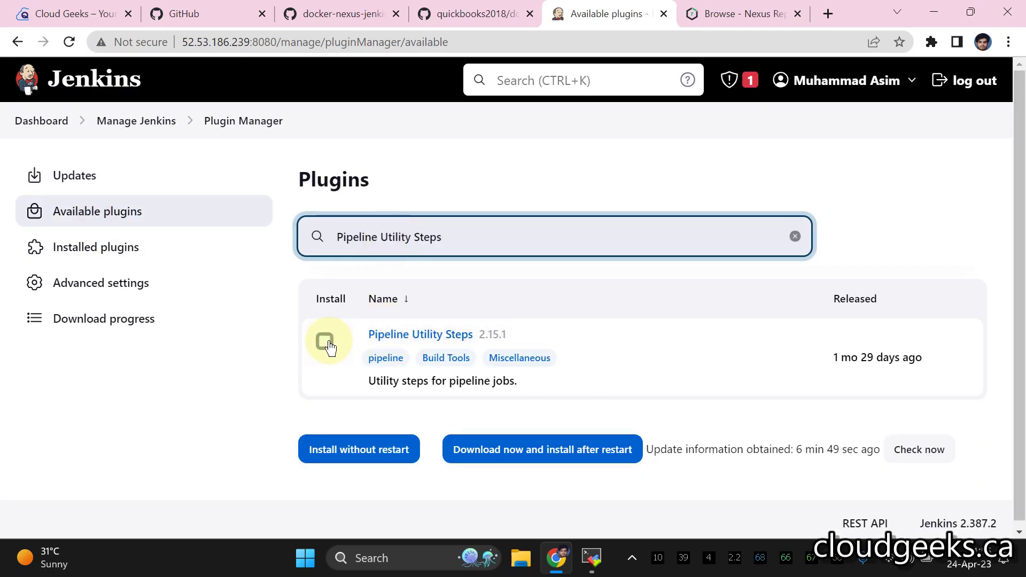
{"action": "left_click", "coordinate": [325, 341]}
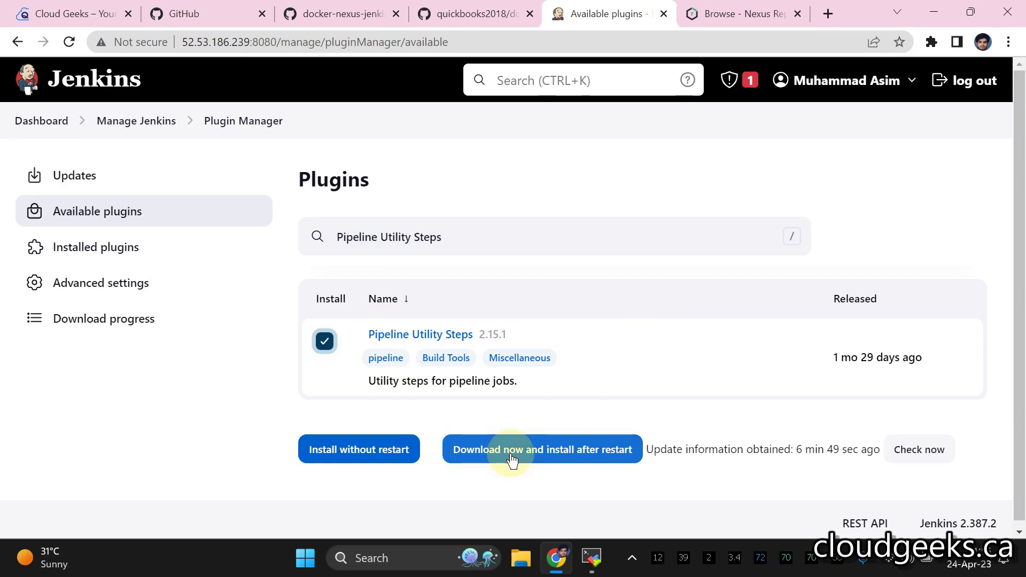
{"action": "left_click", "coordinate": [385, 452]}
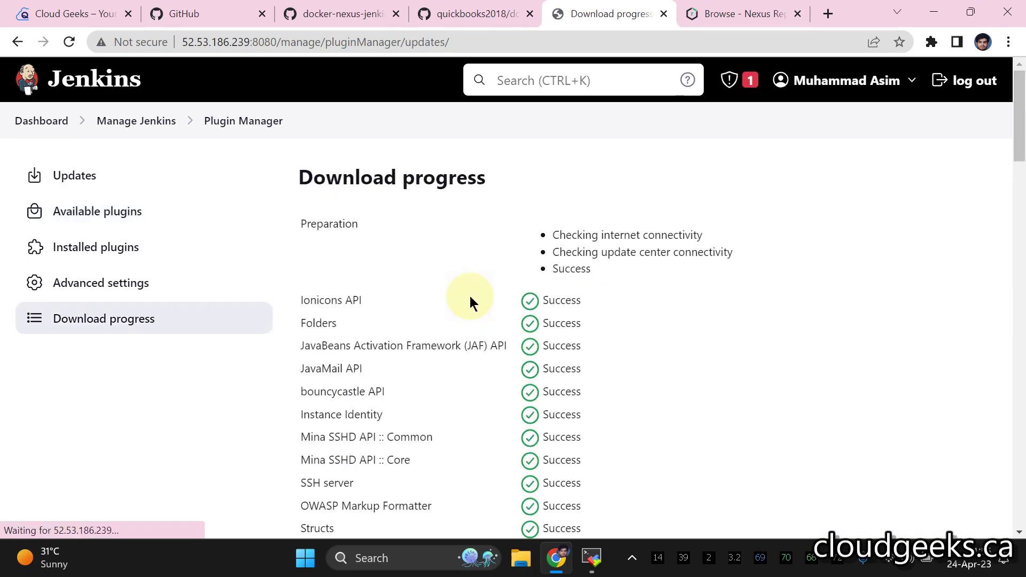
{"action": "scroll", "coordinate": [469, 297], "scroll_direction": "down", "scroll_amount": 20}
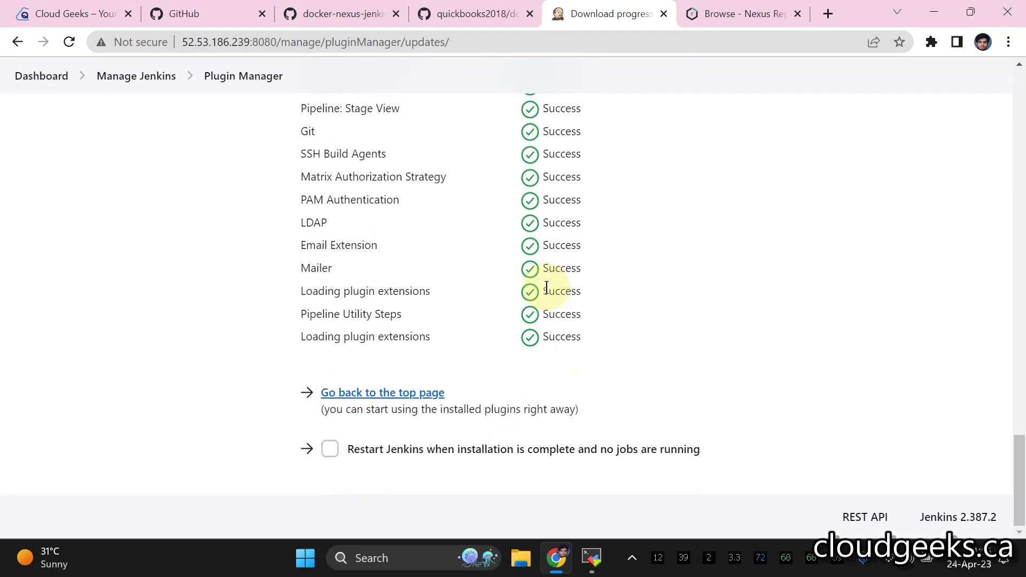
{"action": "scroll", "coordinate": [547, 289], "scroll_direction": "up", "scroll_amount": 9}
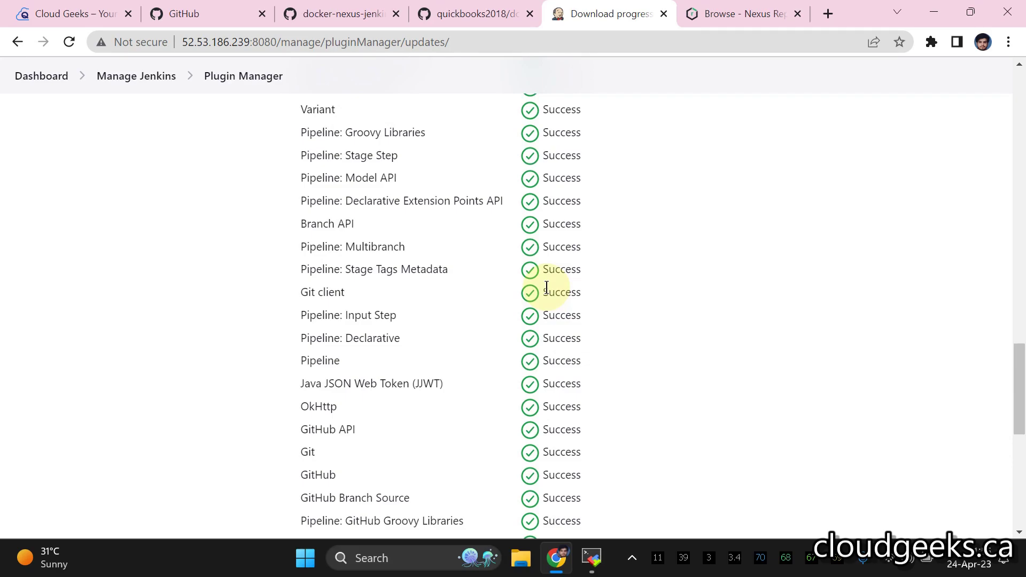
{"action": "scroll", "coordinate": [546, 289], "scroll_direction": "up", "scroll_amount": 20}
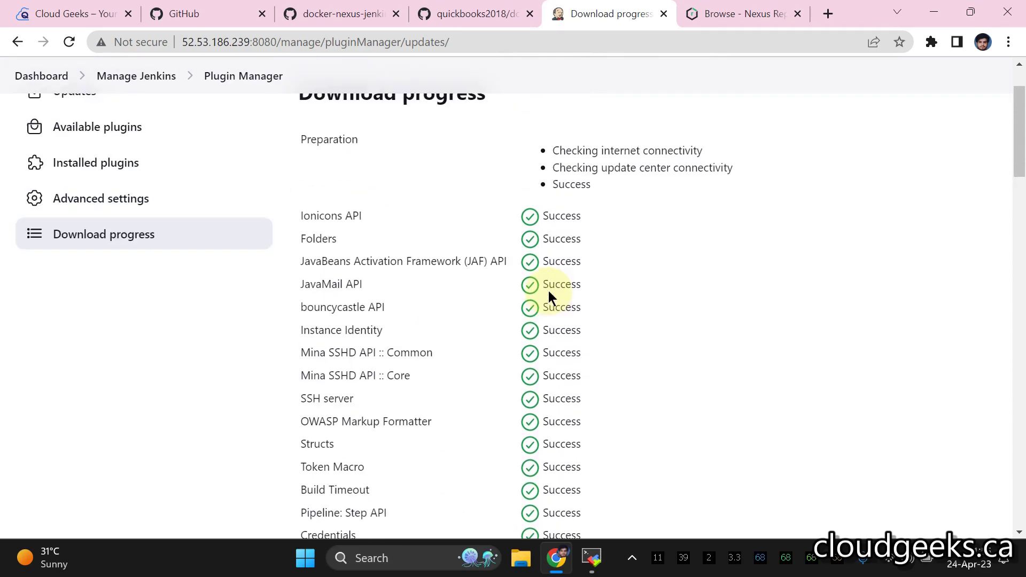
{"action": "scroll", "coordinate": [548, 291], "scroll_direction": "down", "scroll_amount": 20}
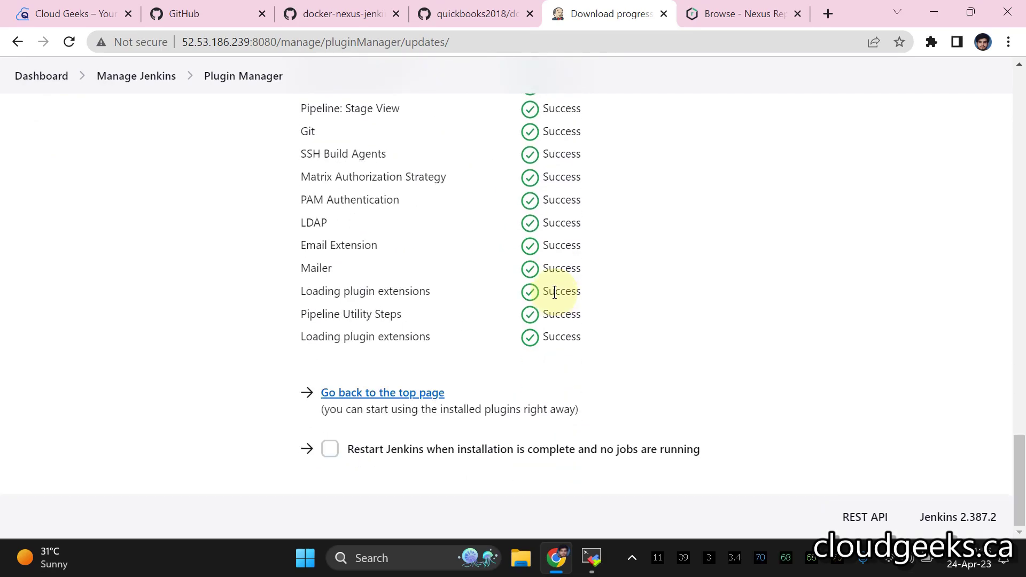
{"action": "left_click", "coordinate": [330, 449]}
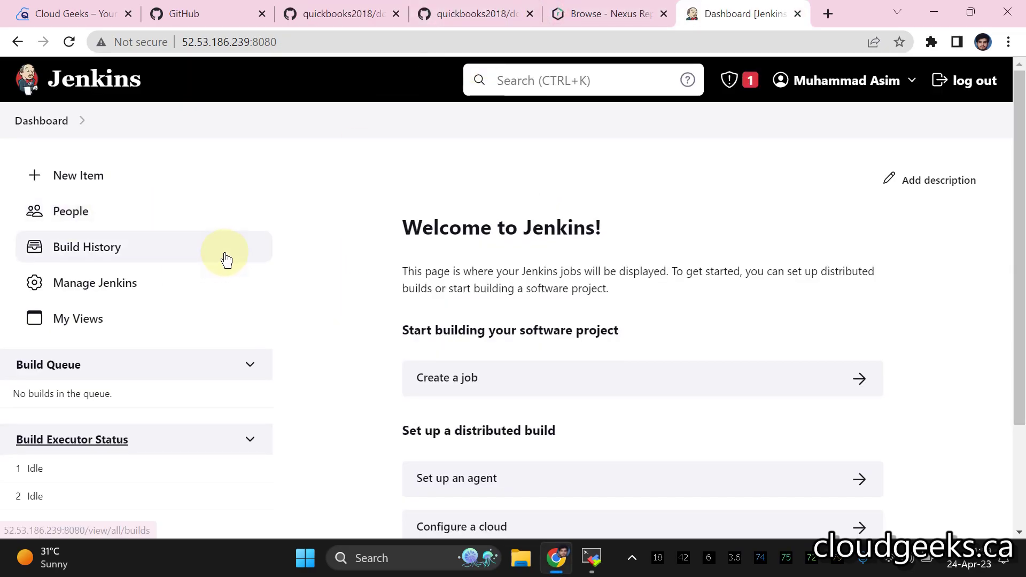
- Install the Nexus Artifact Uploader plugin, then return to the Dashboard
{"action": "left_click", "coordinate": [97, 289]}
{"action": "scroll", "coordinate": [716, 320], "scroll_direction": "down", "scroll_amount": 3}
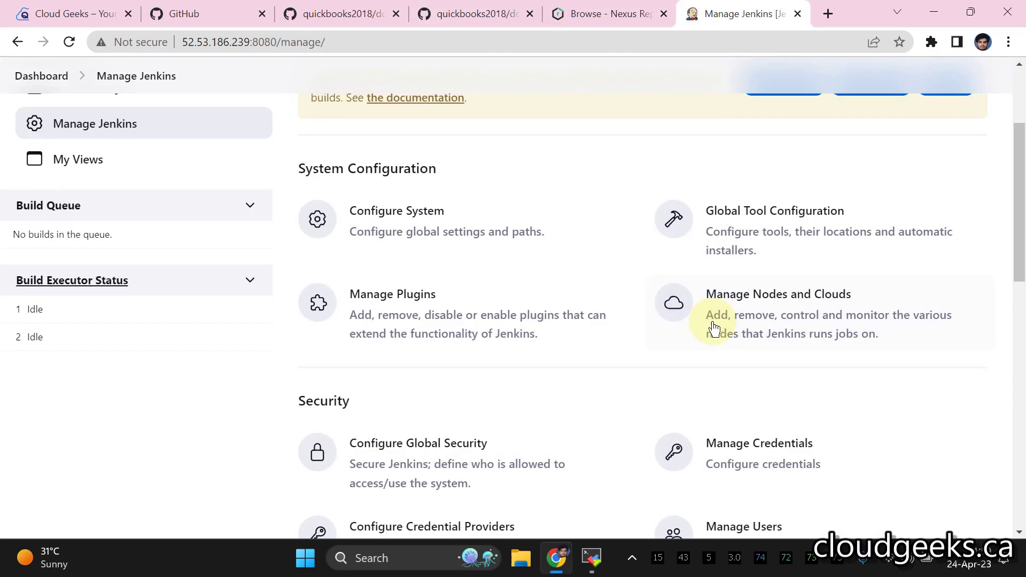
{"action": "left_click", "coordinate": [394, 295]}
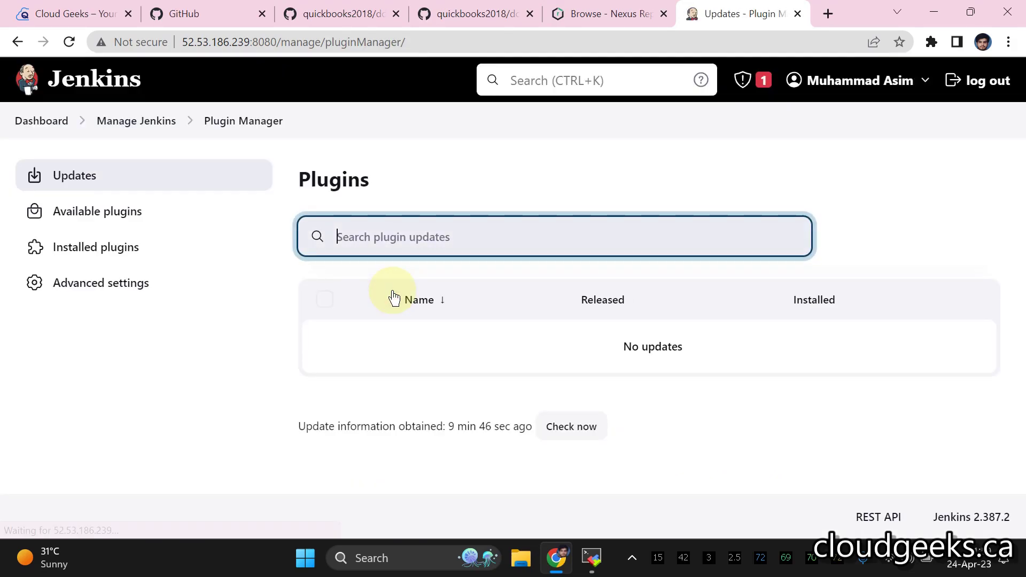
{"action": "left_click", "coordinate": [104, 208]}
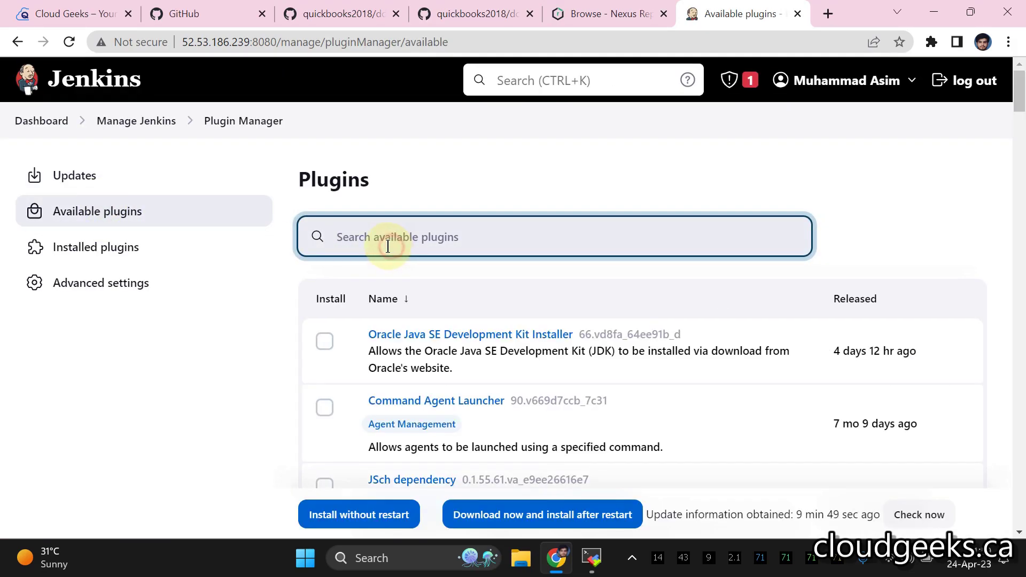
{"action": "type", "text": "nexus"}
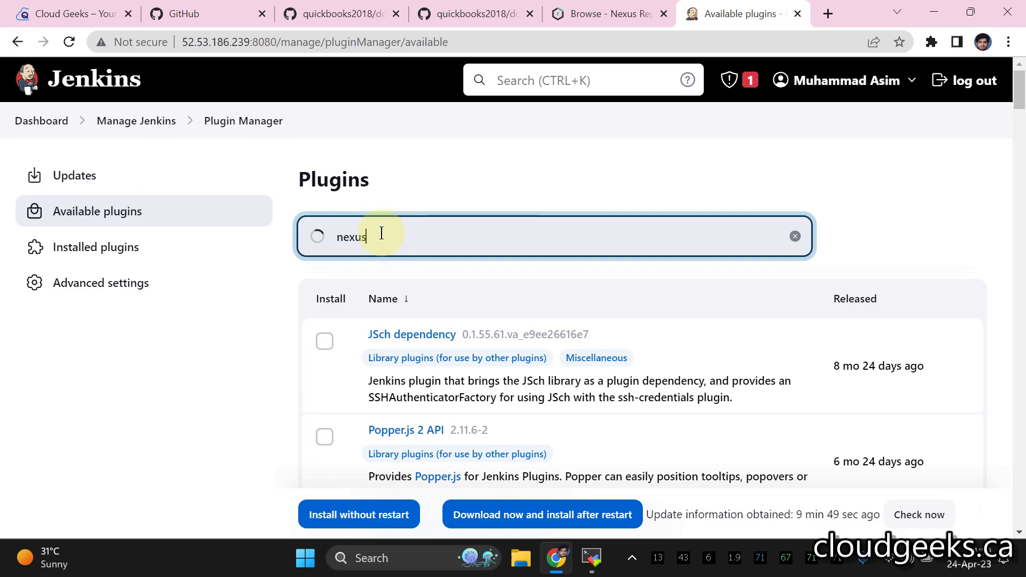
{"action": "left_click", "coordinate": [325, 341]}
{"action": "scroll", "coordinate": [342, 342], "scroll_direction": "down", "scroll_amount": 1}
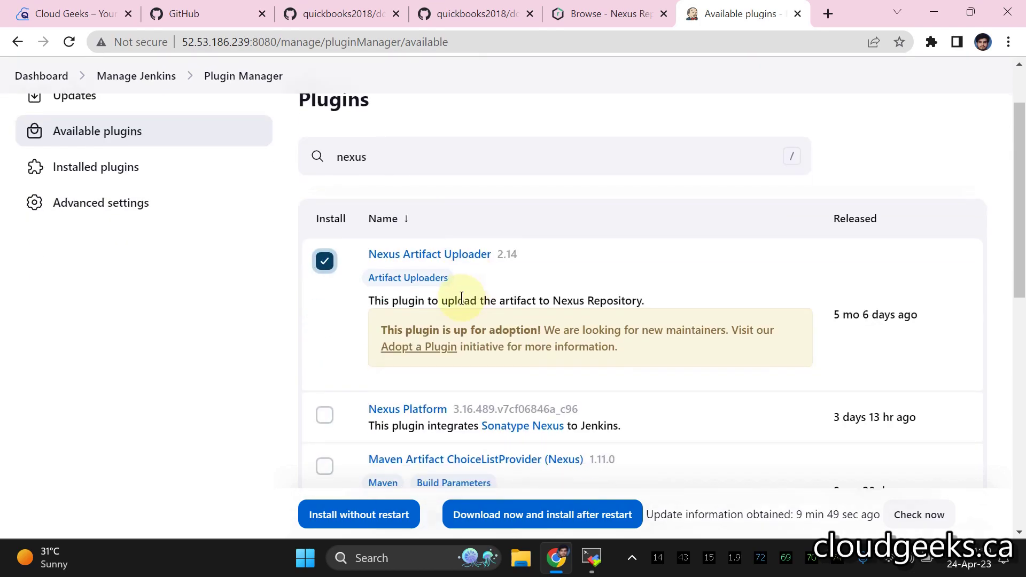
{"action": "left_click", "coordinate": [357, 514]}
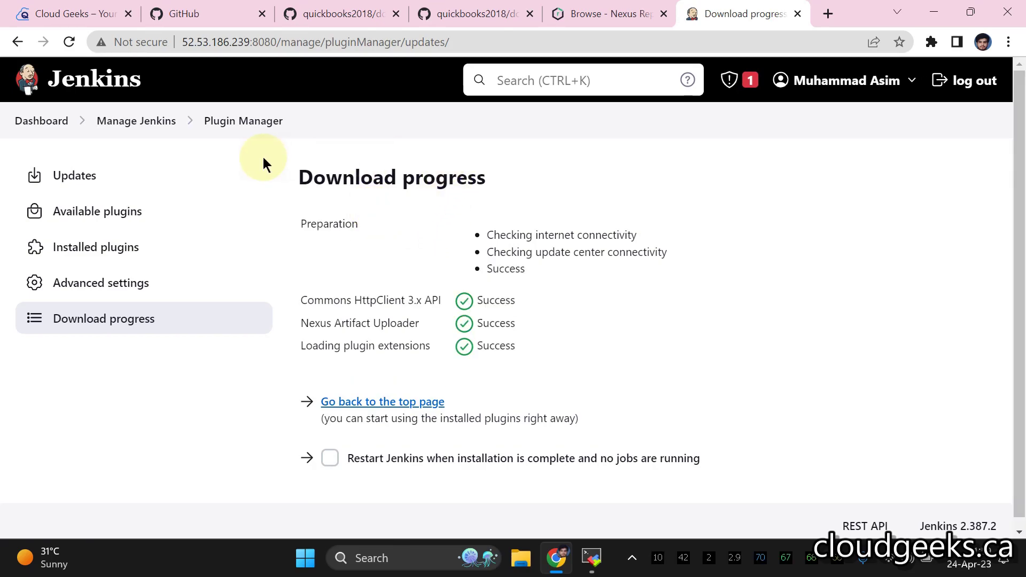
{"action": "left_click", "coordinate": [42, 121]}
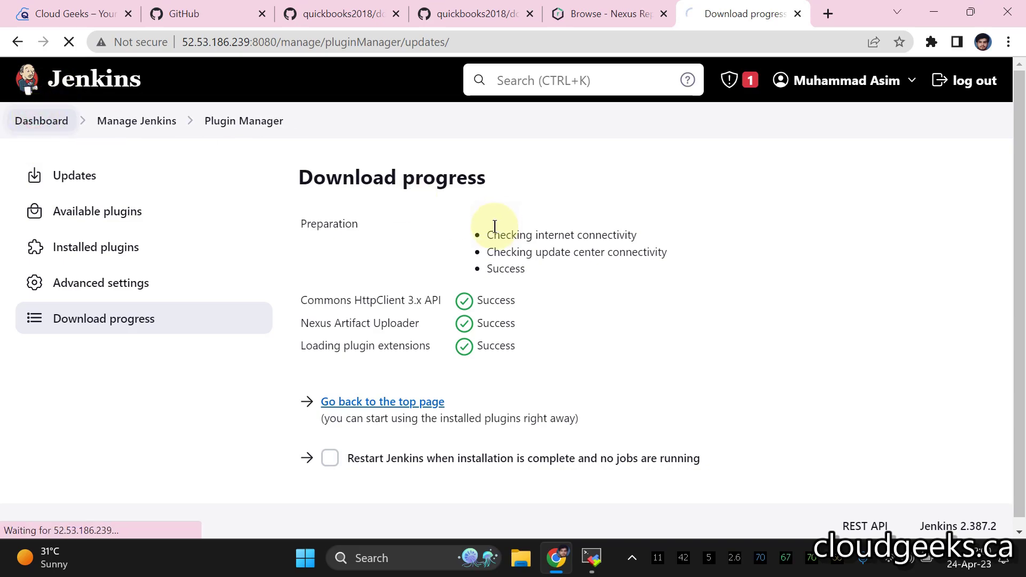
{"action": "scroll", "coordinate": [491, 218], "scroll_direction": "down", "scroll_amount": 3}
{"action": "scroll", "coordinate": [500, 230], "scroll_direction": "up", "scroll_amount": 3}
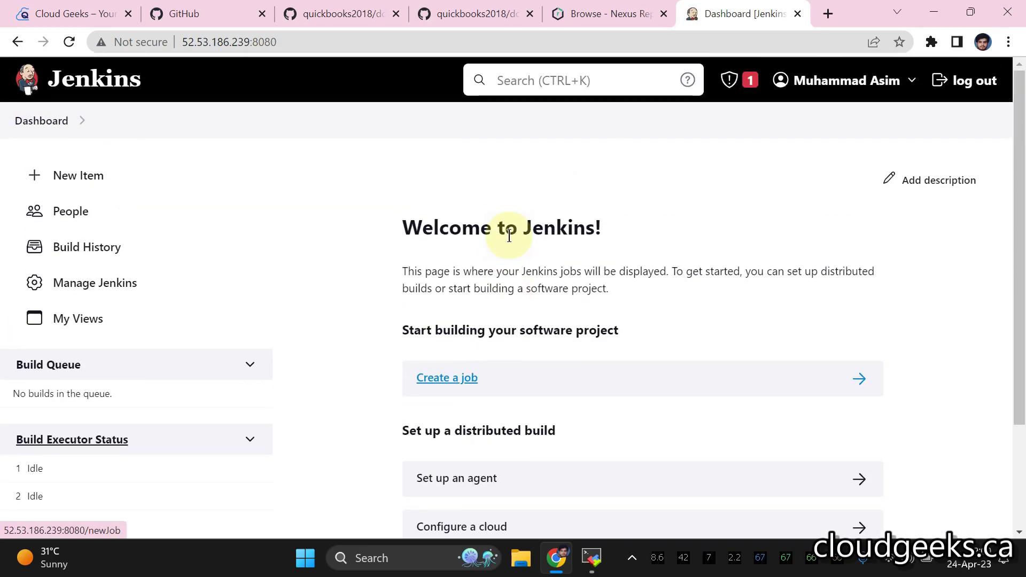
- Create a new Pipeline item named jenkins-nexus-integration
{"action": "left_click", "coordinate": [79, 186]}
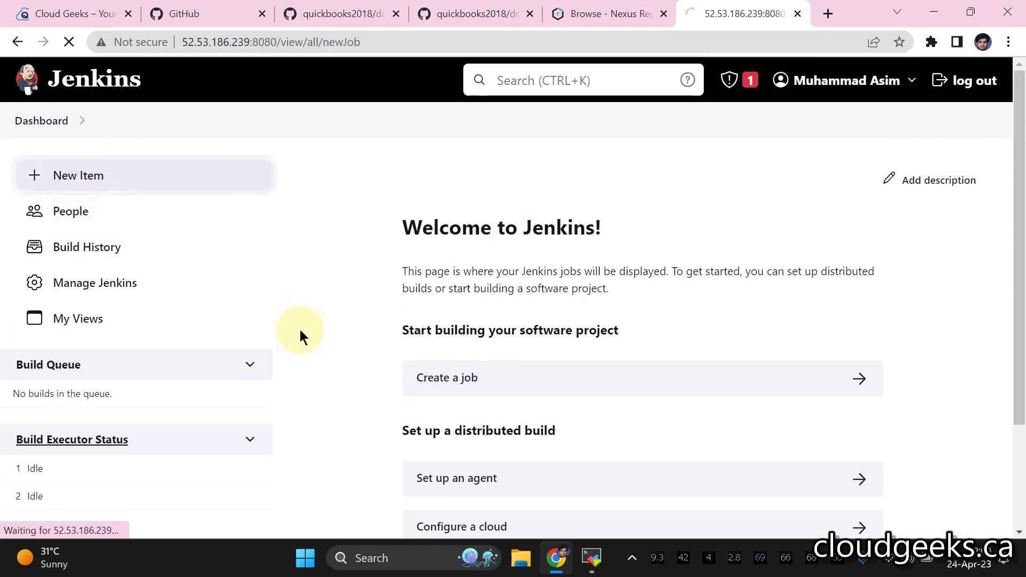
{"action": "left_click", "coordinate": [303, 237]}
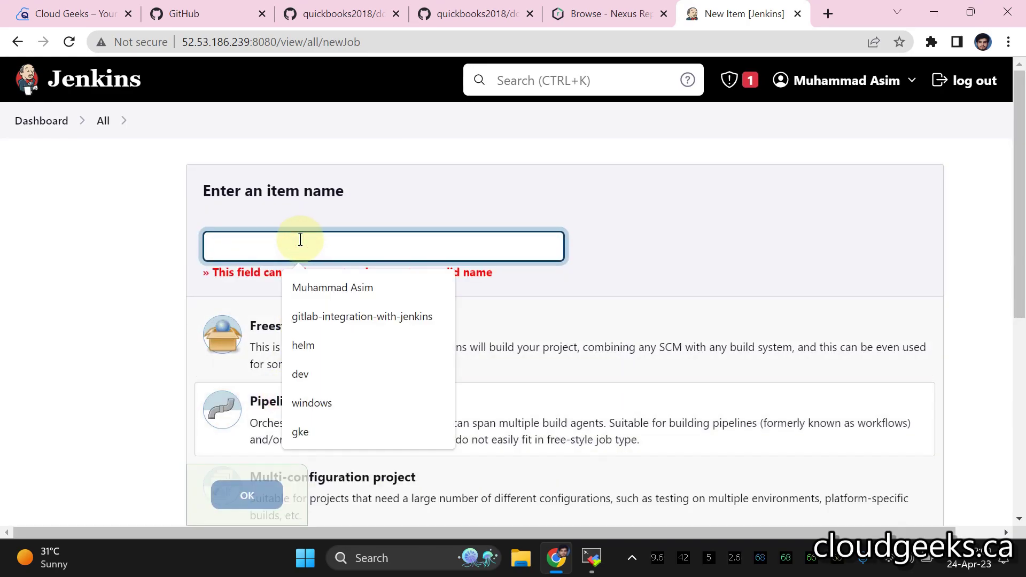
{"action": "type", "text": "jenkins-nexus-integration"}
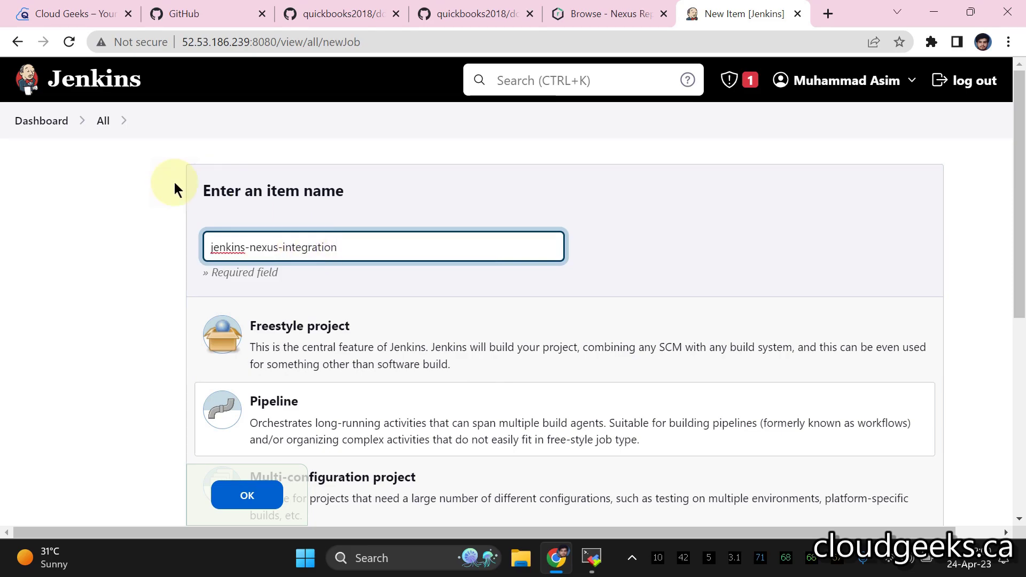
{"action": "scroll", "coordinate": [217, 320], "scroll_direction": "down", "scroll_amount": 2}
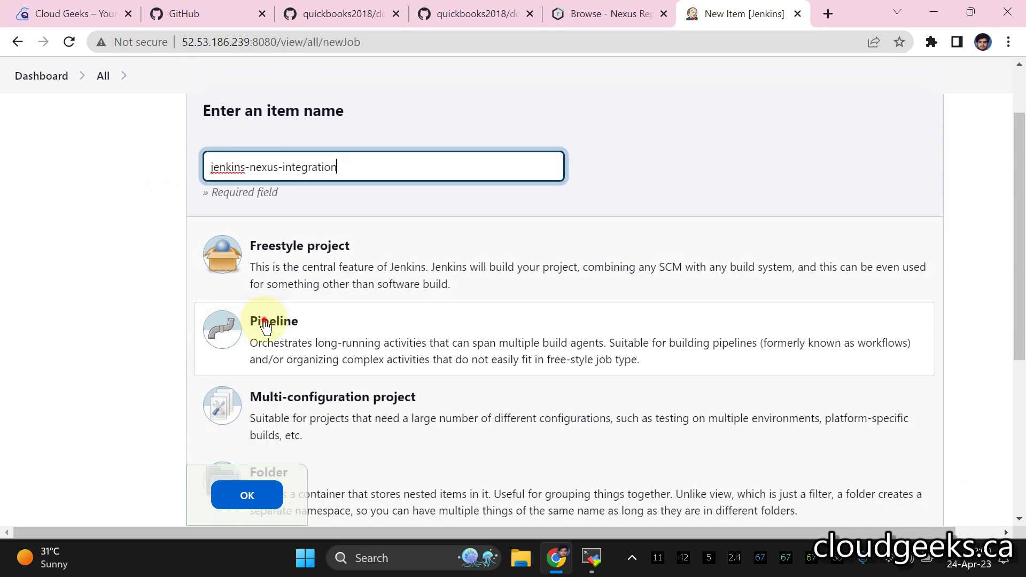
{"action": "scroll", "coordinate": [264, 321], "scroll_direction": "down", "scroll_amount": 3}
{"action": "left_click", "coordinate": [249, 489]}
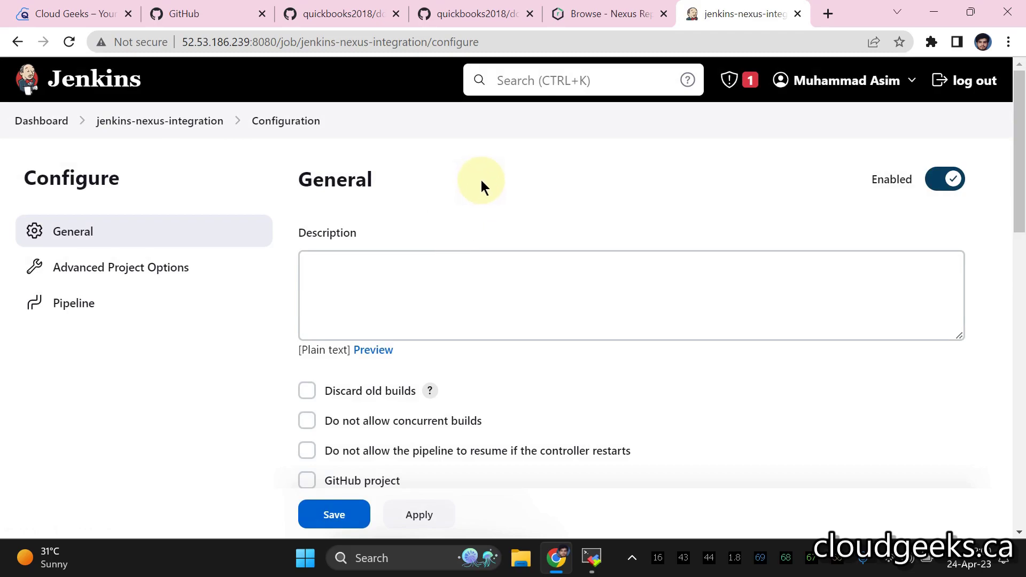
- Enable Discard old builds and Do not allow concurrent builds, and set Definition to Pipeline script from SCM
{"action": "scroll", "coordinate": [487, 184], "scroll_direction": "down", "scroll_amount": 1}
{"action": "scroll", "coordinate": [374, 225], "scroll_direction": "down", "scroll_amount": 1}
{"action": "left_click", "coordinate": [307, 232]}
{"action": "scroll", "coordinate": [359, 289], "scroll_direction": "down", "scroll_amount": 3}
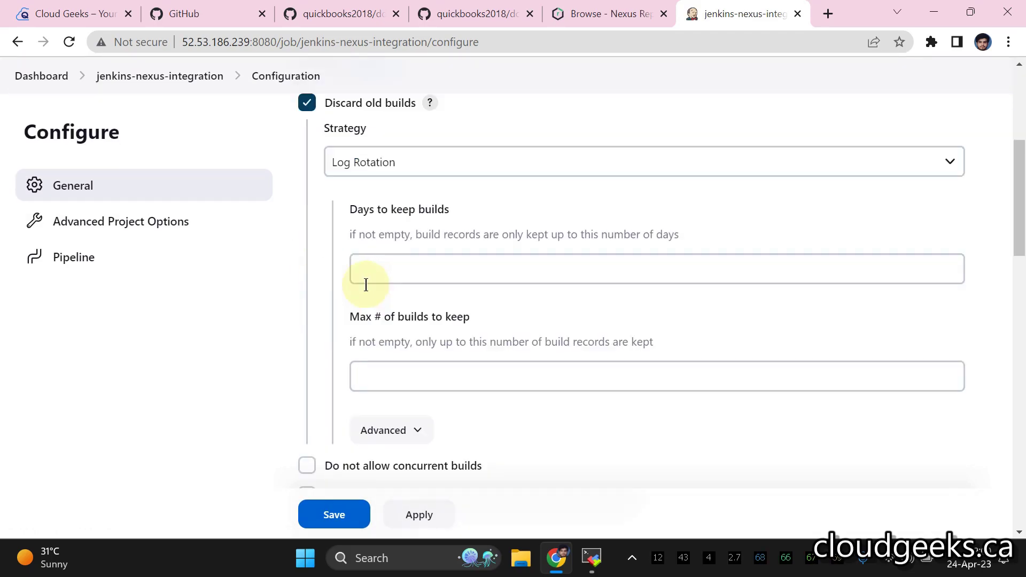
{"action": "left_click", "coordinate": [307, 353]}
{"action": "scroll", "coordinate": [547, 280], "scroll_direction": "down", "scroll_amount": 8}
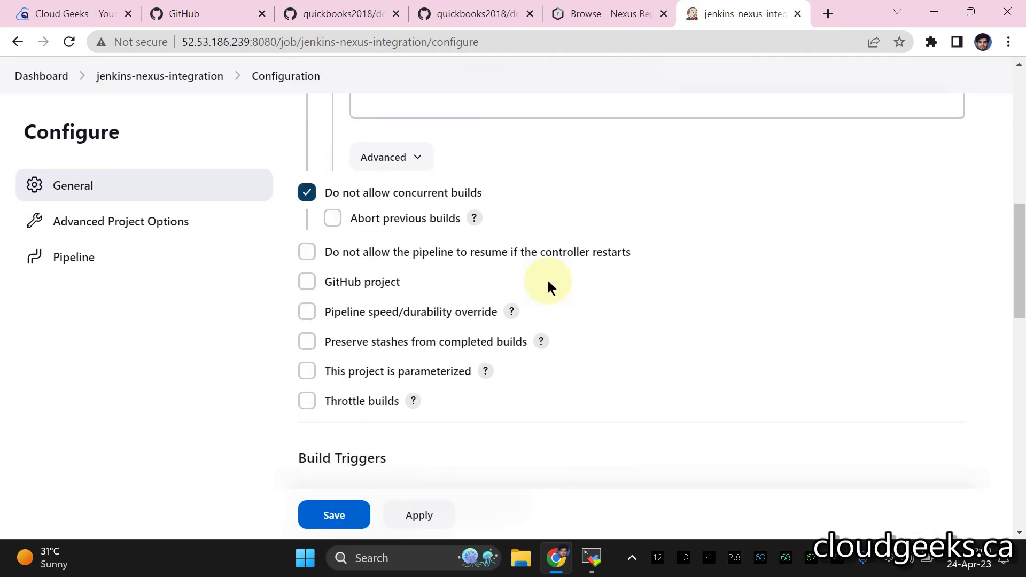
{"action": "scroll", "coordinate": [547, 280], "scroll_direction": "down", "scroll_amount": 5}
{"action": "left_click", "coordinate": [373, 207]}
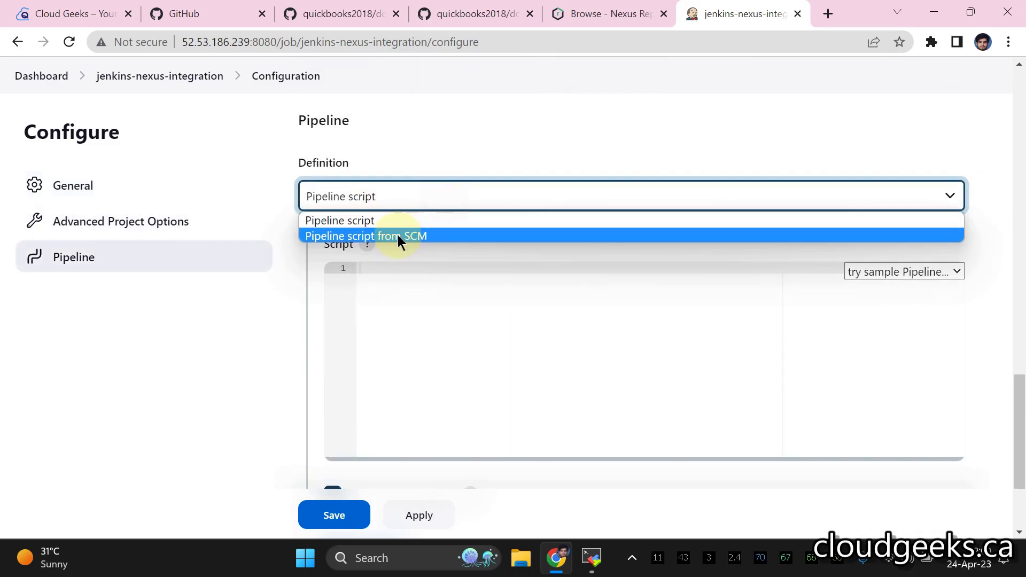
{"action": "left_click", "coordinate": [401, 234]}
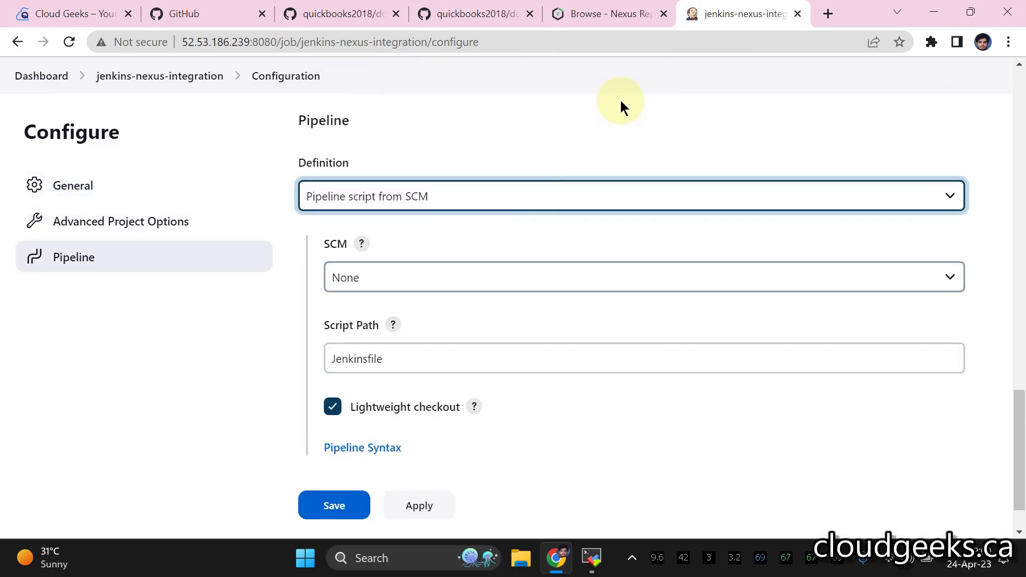
- Copy the HTTPS clone URL of the docker-nexus-jenkins repository from GitHub
{"action": "left_click", "coordinate": [605, 16]}
{"action": "left_click", "coordinate": [418, 18]}
{"action": "scroll", "coordinate": [407, 202], "scroll_direction": "up", "scroll_amount": 8}
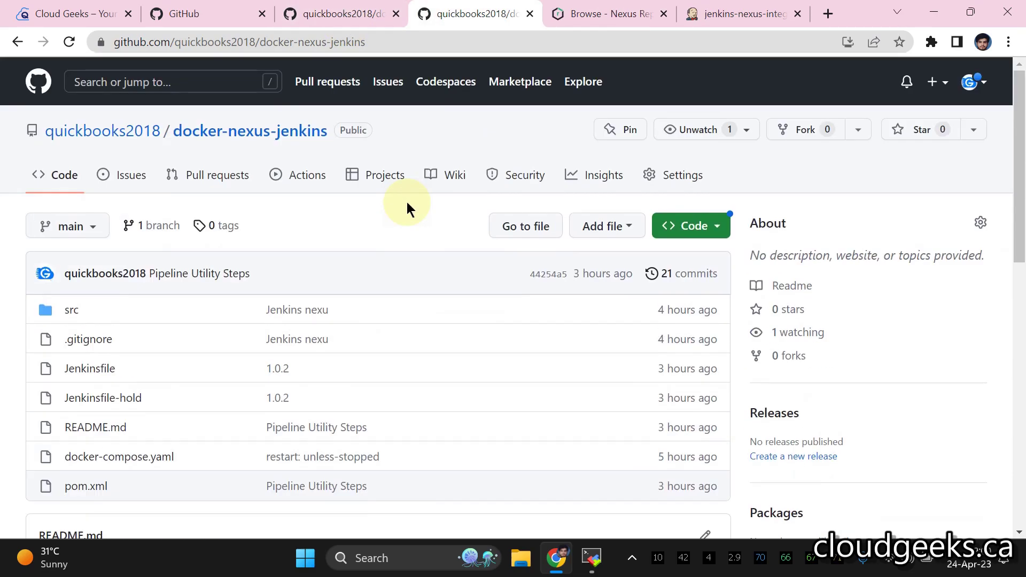
{"action": "left_click", "coordinate": [707, 234]}
{"action": "left_click", "coordinate": [701, 369]}
{"action": "left_click", "coordinate": [740, 13]}
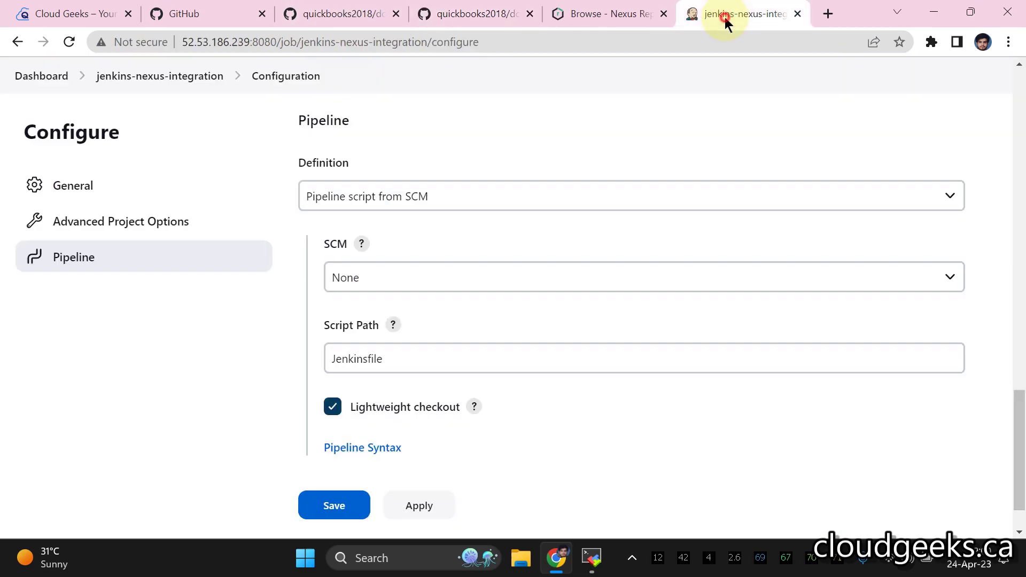
- Set SCM to Git with the pasted repository URL and start editing the branch specifier
{"action": "left_click", "coordinate": [415, 277]}
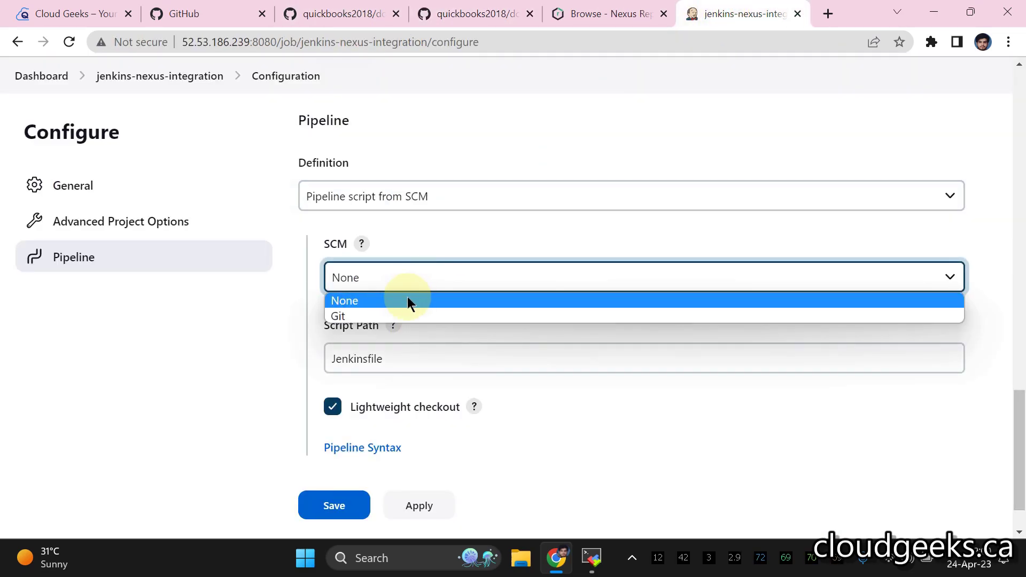
{"action": "left_click", "coordinate": [401, 313]}
{"action": "scroll", "coordinate": [454, 257], "scroll_direction": "down", "scroll_amount": 3}
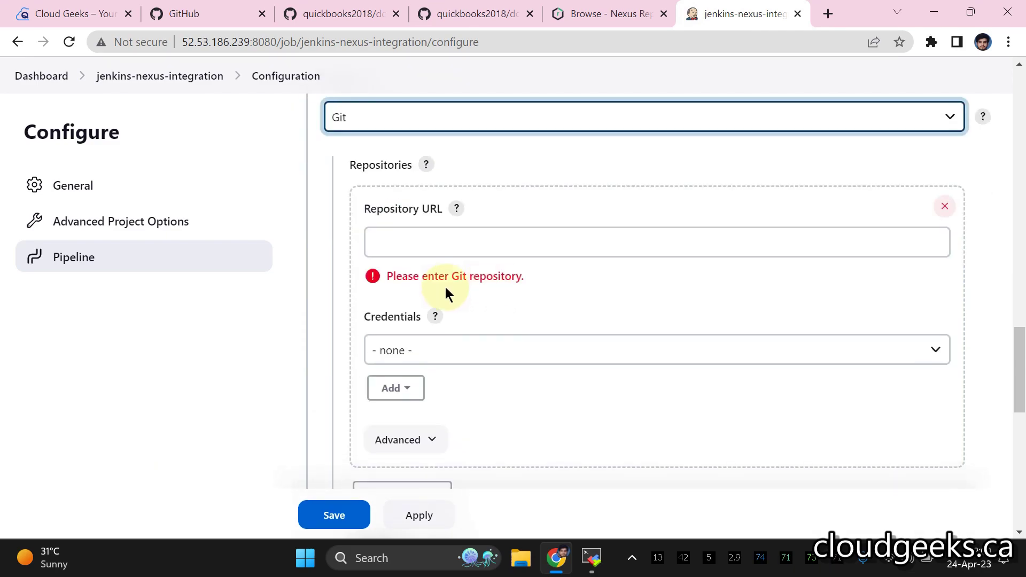
{"action": "left_click", "coordinate": [437, 244]}
{"action": "type", "text": "https://github.com/quickbooks2018/docker-nexus-jenkins.git"}
{"action": "left_click", "coordinate": [341, 291]}
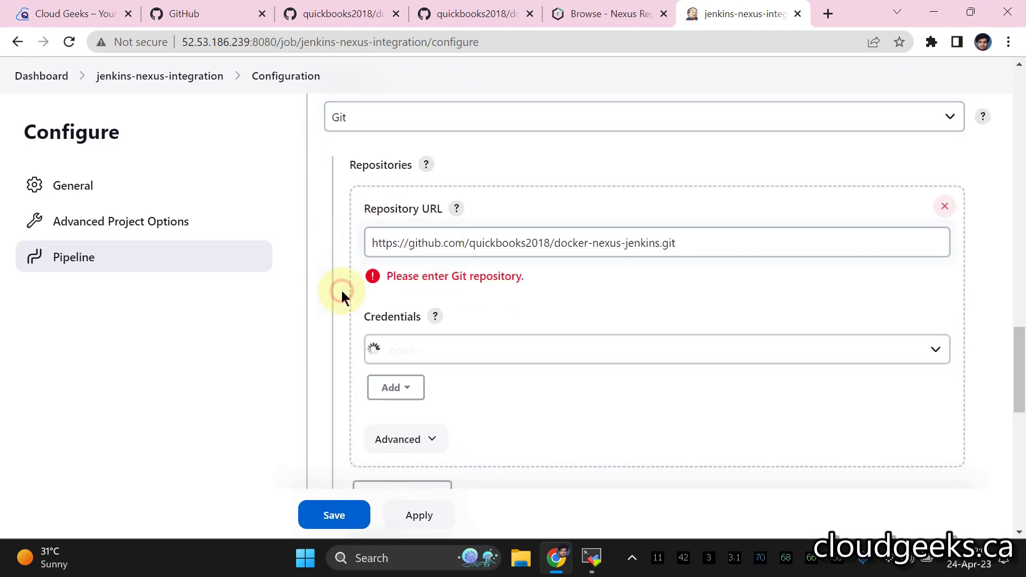
{"action": "scroll", "coordinate": [449, 318], "scroll_direction": "down", "scroll_amount": 2}
{"action": "scroll", "coordinate": [481, 310], "scroll_direction": "down", "scroll_amount": 3}
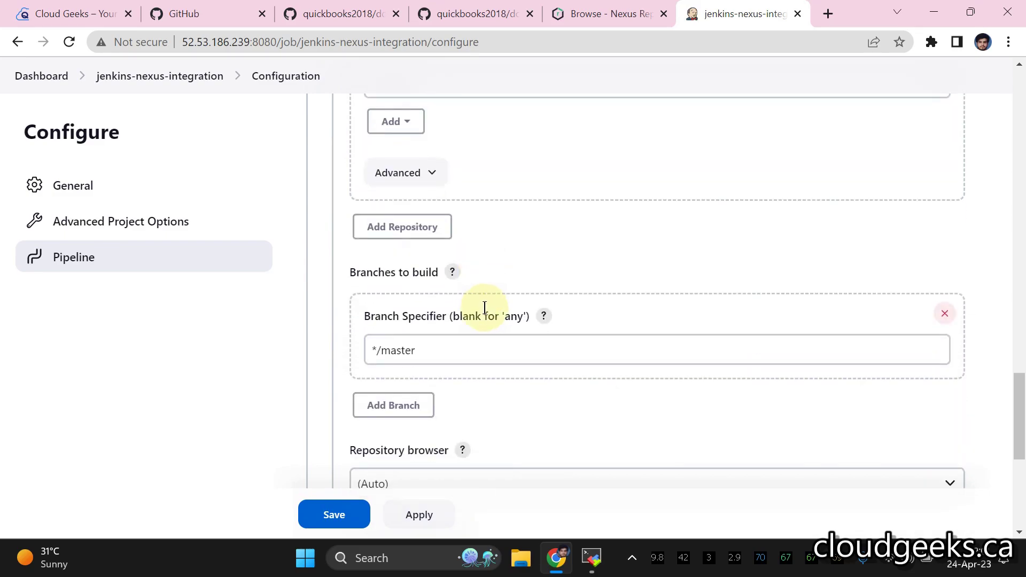
{"action": "left_click", "coordinate": [462, 356]}
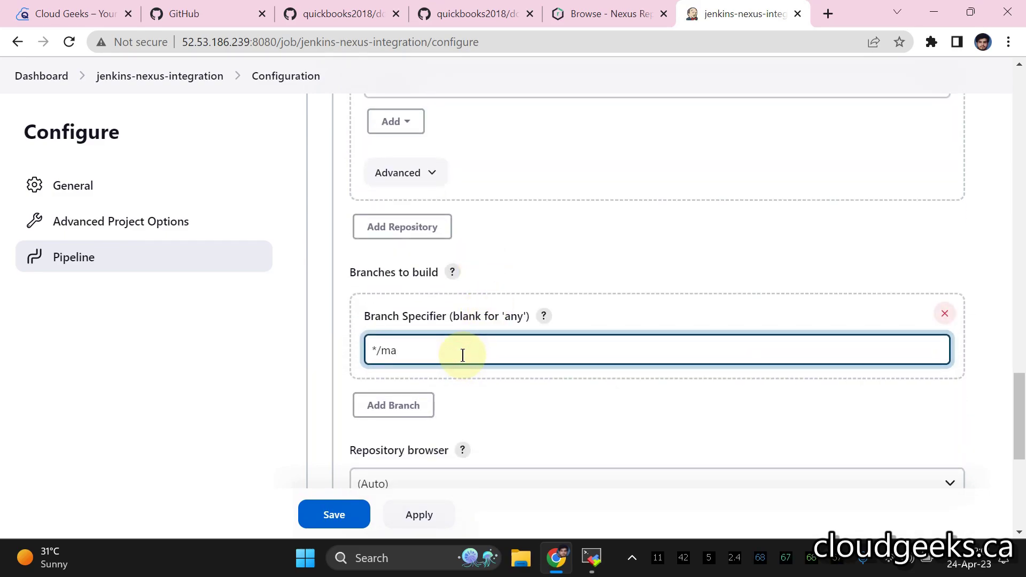
- Open the repository's Jenkinsfile and read through its Build and Upload War To Nexus stages
{"action": "left_click", "coordinate": [465, 13]}
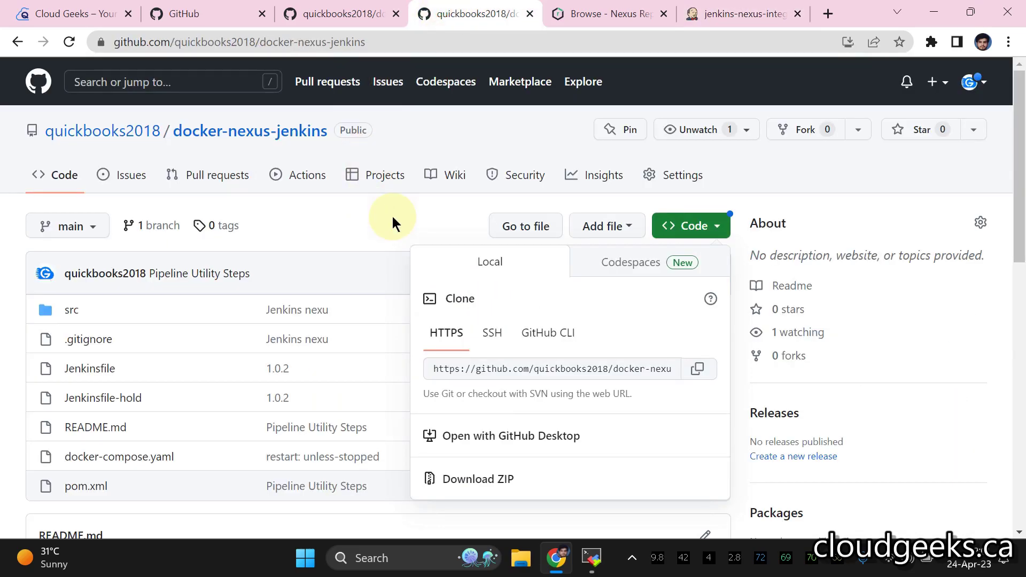
{"action": "left_click", "coordinate": [16, 294]}
{"action": "scroll", "coordinate": [26, 300], "scroll_direction": "down", "scroll_amount": 4}
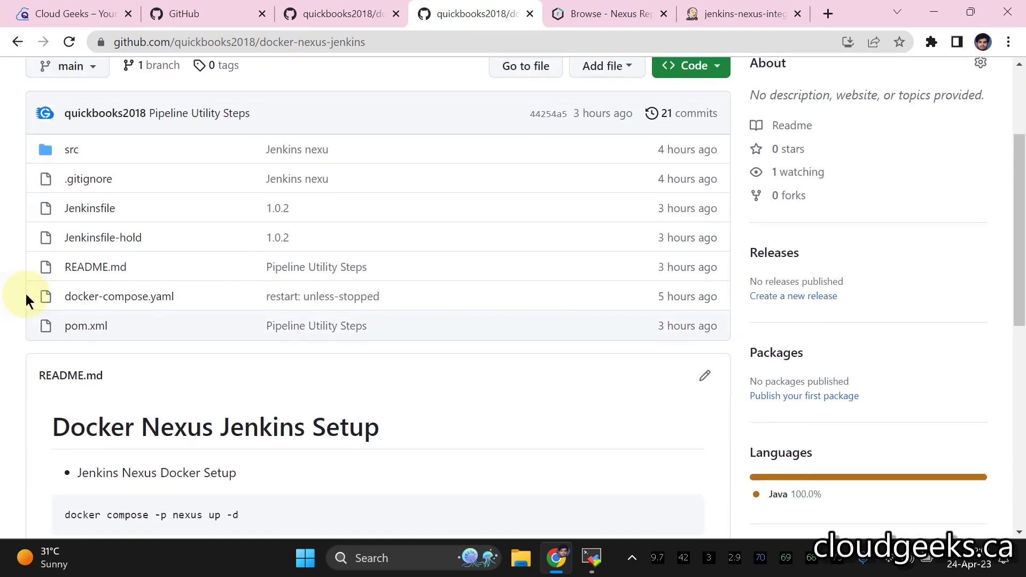
{"action": "left_click", "coordinate": [101, 214]}
{"action": "scroll", "coordinate": [415, 339], "scroll_direction": "down", "scroll_amount": 5}
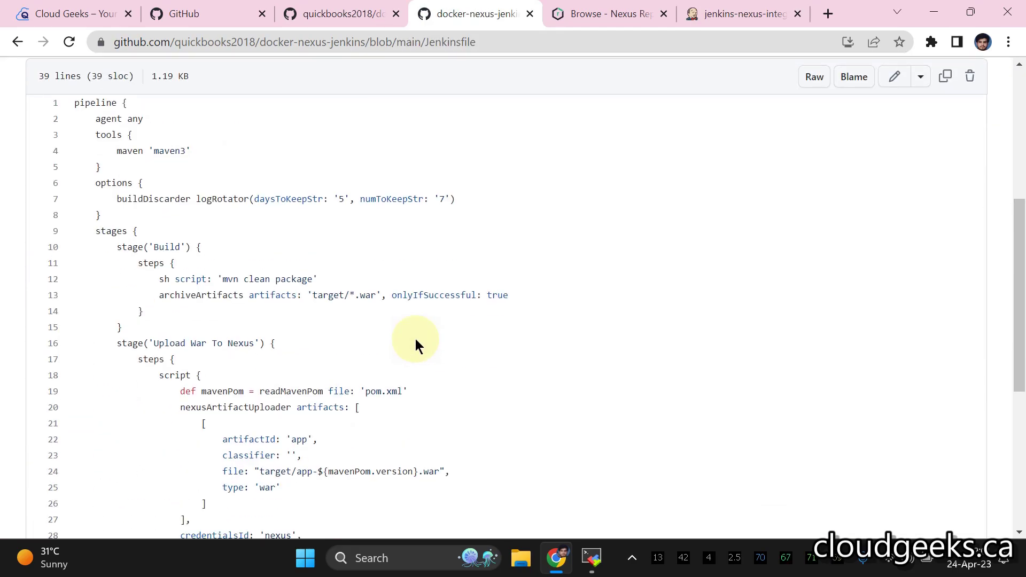
{"action": "scroll", "coordinate": [416, 339], "scroll_direction": "down", "scroll_amount": 5}
{"action": "scroll", "coordinate": [415, 345], "scroll_direction": "up", "scroll_amount": 1}
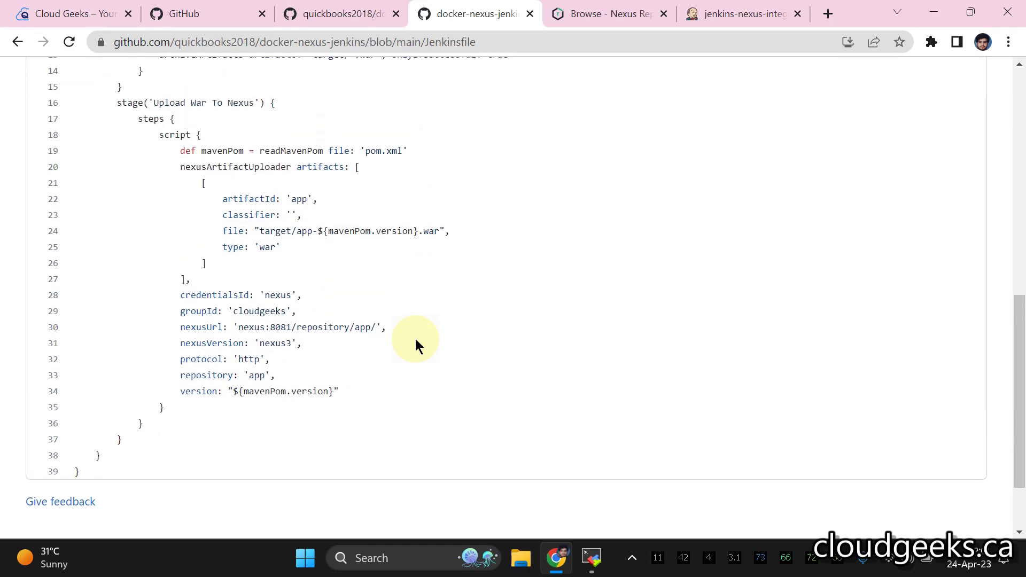
{"action": "scroll", "coordinate": [415, 345], "scroll_direction": "up", "scroll_amount": 1}
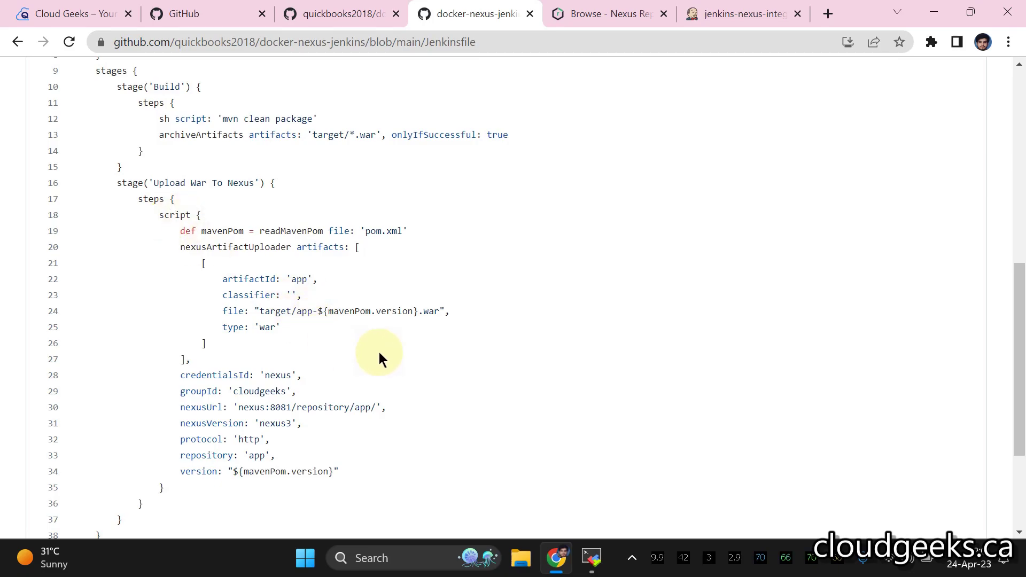
{"action": "scroll", "coordinate": [379, 353], "scroll_direction": "up", "scroll_amount": 1}
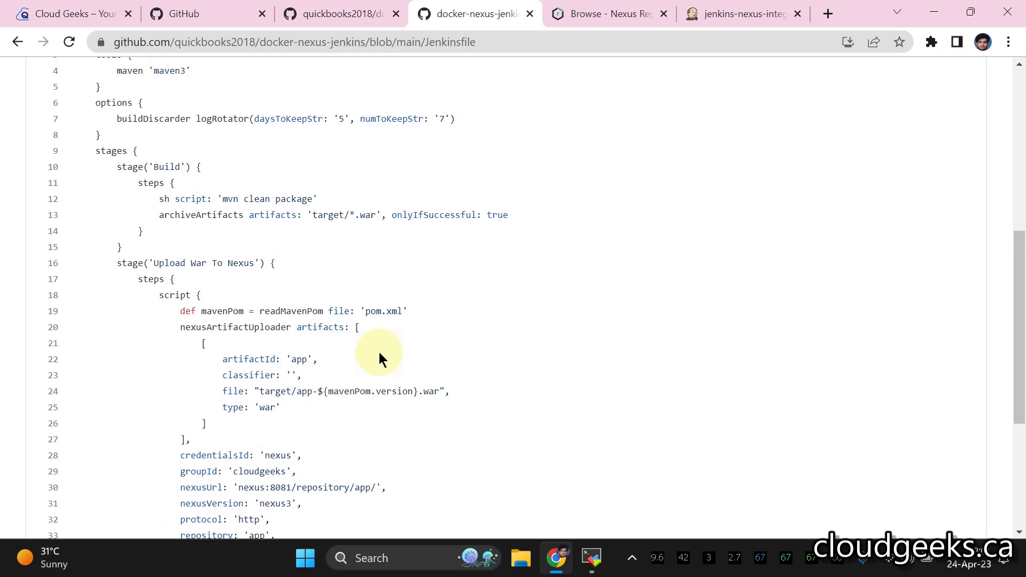
{"action": "scroll", "coordinate": [381, 358], "scroll_direction": "down", "scroll_amount": 2}
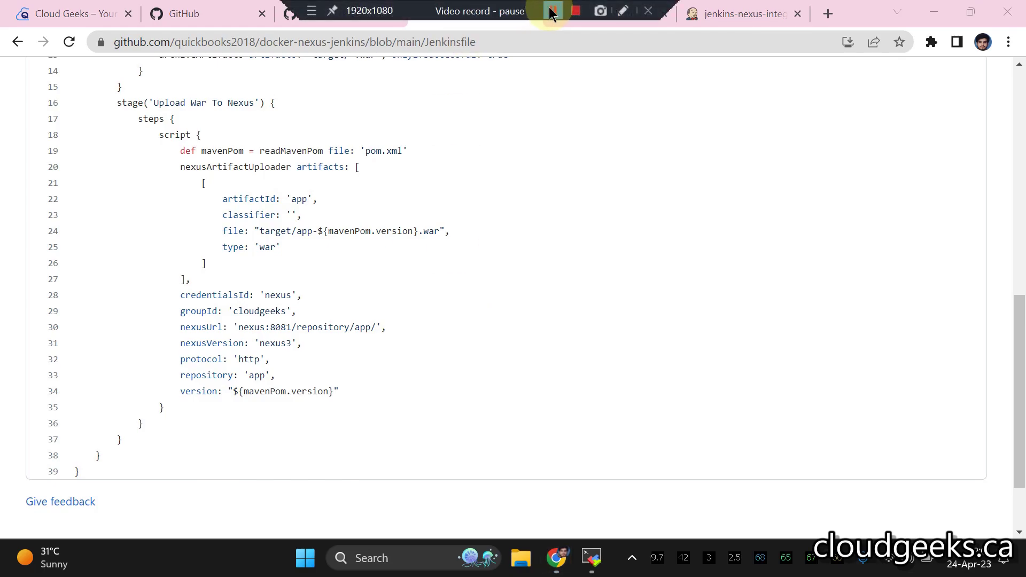
{"action": "scroll", "coordinate": [627, 234], "scroll_direction": "up", "scroll_amount": 3}
{"action": "scroll", "coordinate": [314, 381], "scroll_direction": "down", "scroll_amount": 2}
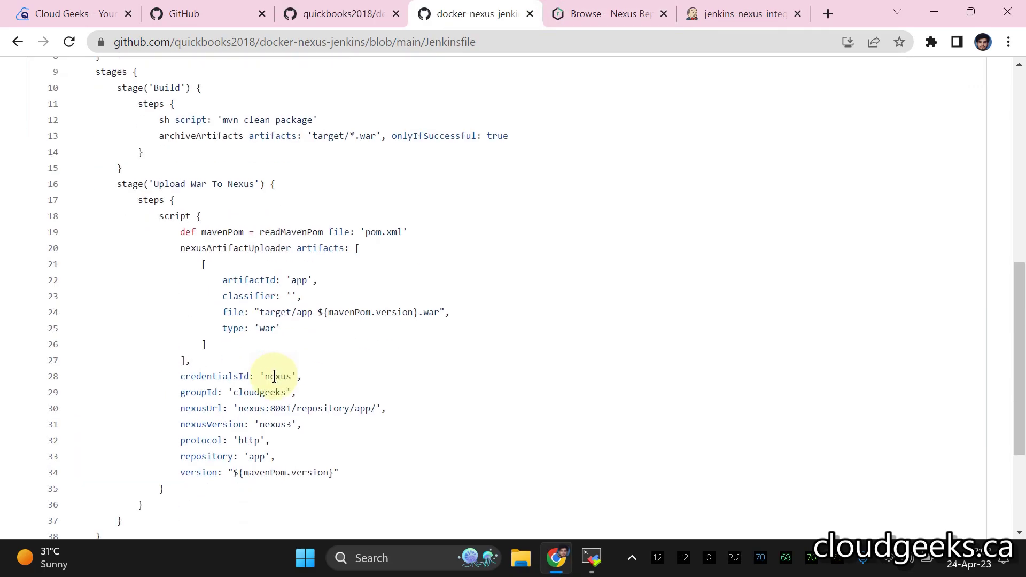
- Open the Pipeline Syntax snippet generator and choose the nexusArtifactUploader sample step
{"action": "left_click", "coordinate": [743, 13]}
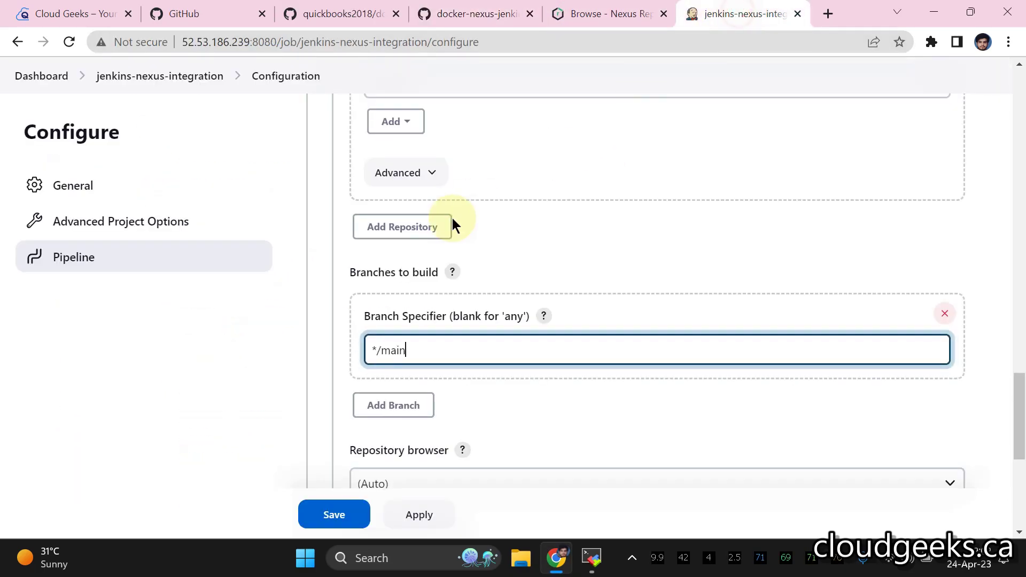
{"action": "scroll", "coordinate": [566, 232], "scroll_direction": "down", "scroll_amount": 5}
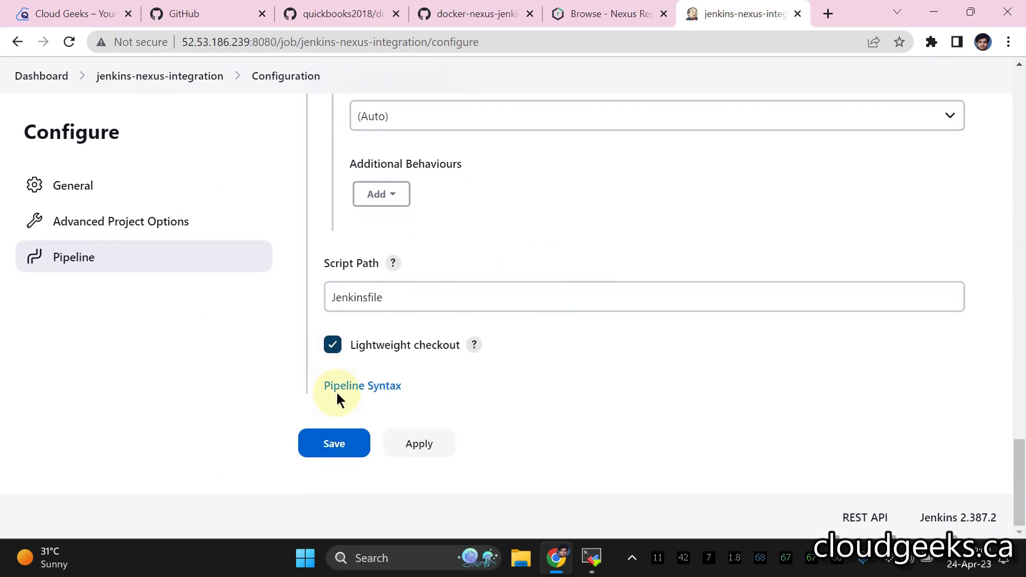
{"action": "left_click", "coordinate": [328, 392]}
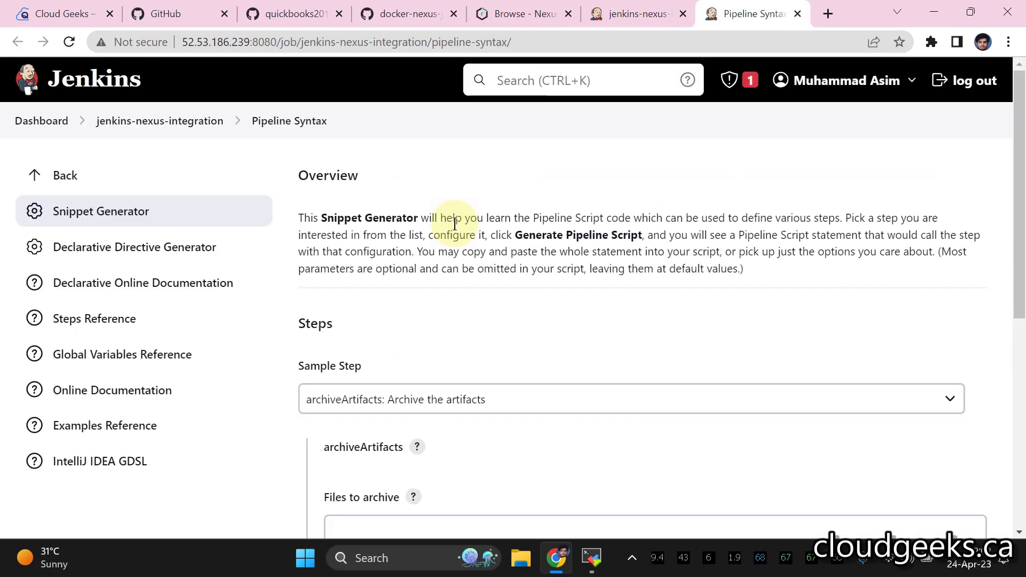
{"action": "scroll", "coordinate": [451, 267], "scroll_direction": "down", "scroll_amount": 1}
{"action": "left_click", "coordinate": [447, 313]}
{"action": "key", "text": "n"}
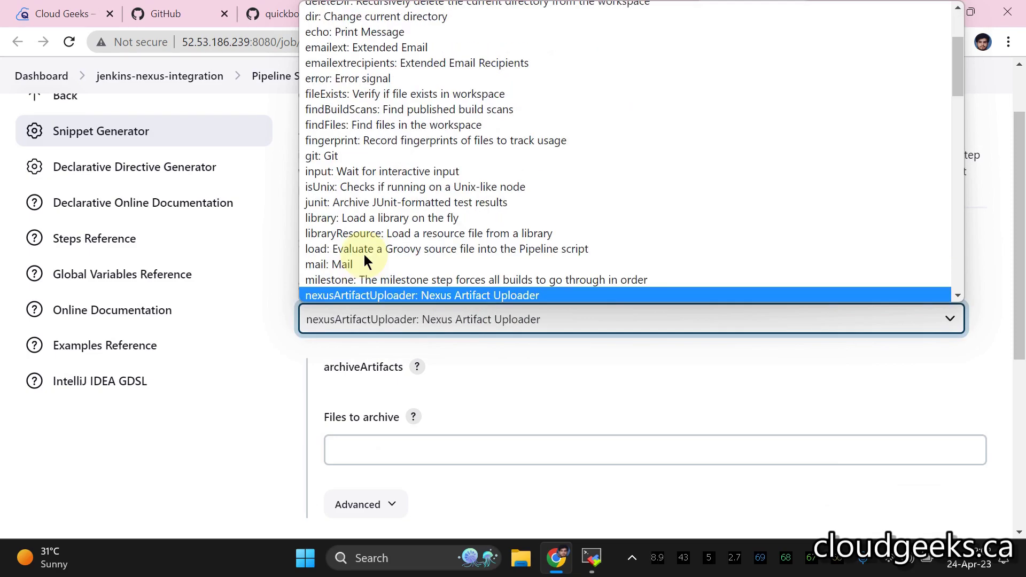
{"action": "left_click", "coordinate": [361, 295]}
- Set Nexus Version to NEXUS3 and begin filling in the Nexus URL
{"action": "scroll", "coordinate": [406, 286], "scroll_direction": "down", "scroll_amount": 1}
{"action": "scroll", "coordinate": [450, 262], "scroll_direction": "down", "scroll_amount": 3}
{"action": "left_click", "coordinate": [444, 278]}
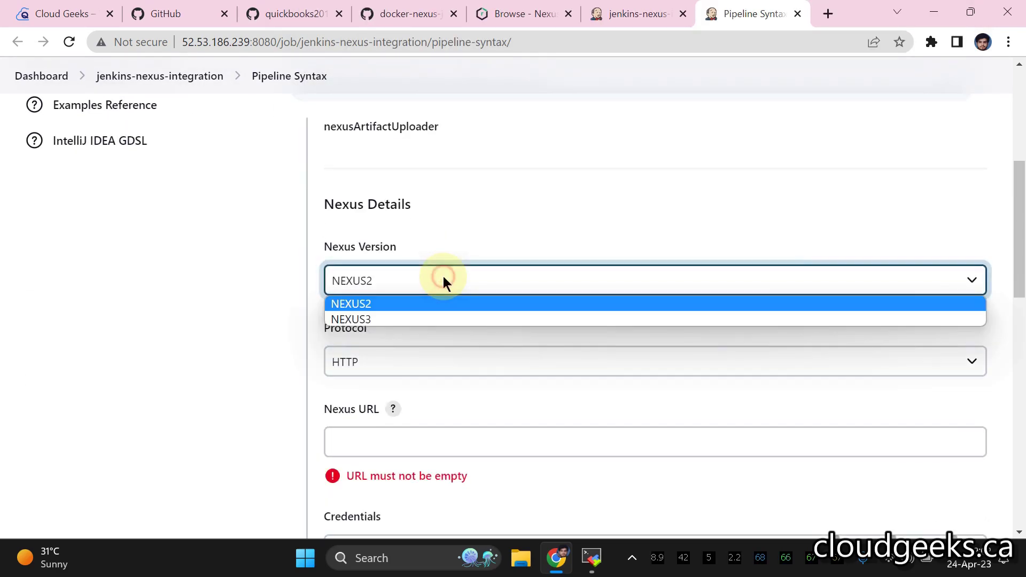
{"action": "left_click", "coordinate": [369, 319]}
{"action": "scroll", "coordinate": [409, 240], "scroll_direction": "down", "scroll_amount": 3}
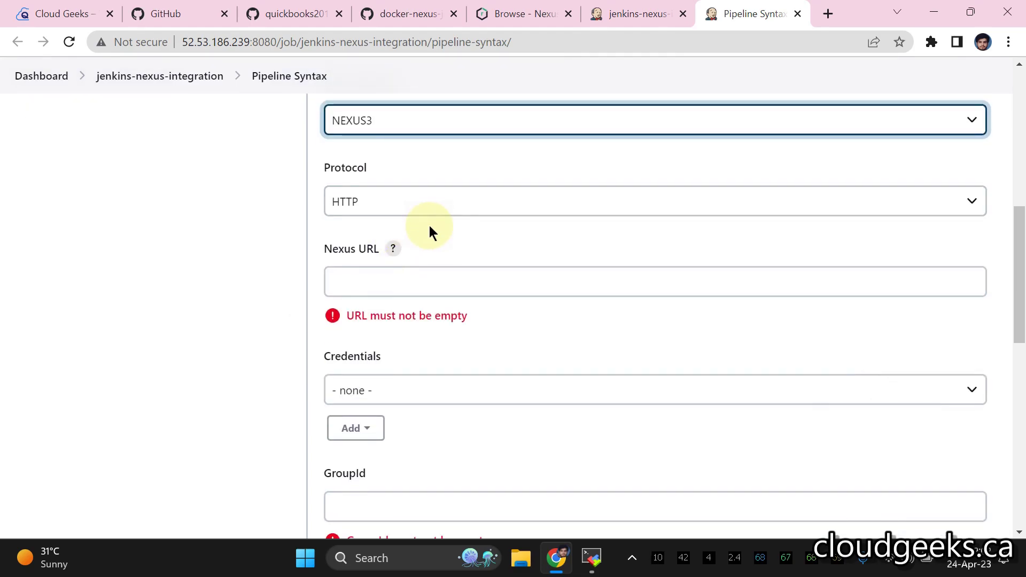
{"action": "left_click", "coordinate": [405, 283]}
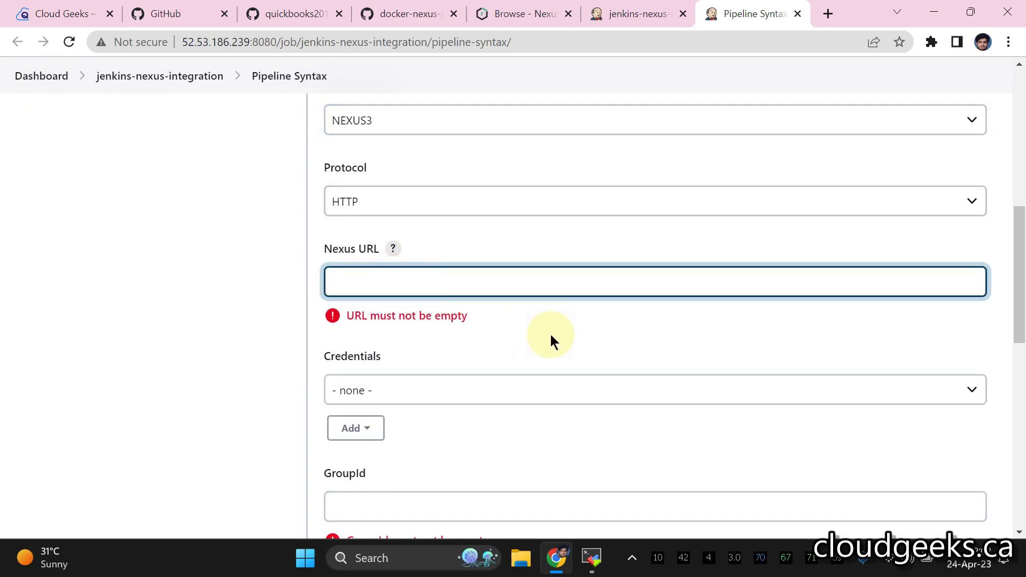
{"action": "left_click", "coordinate": [406, 15]}
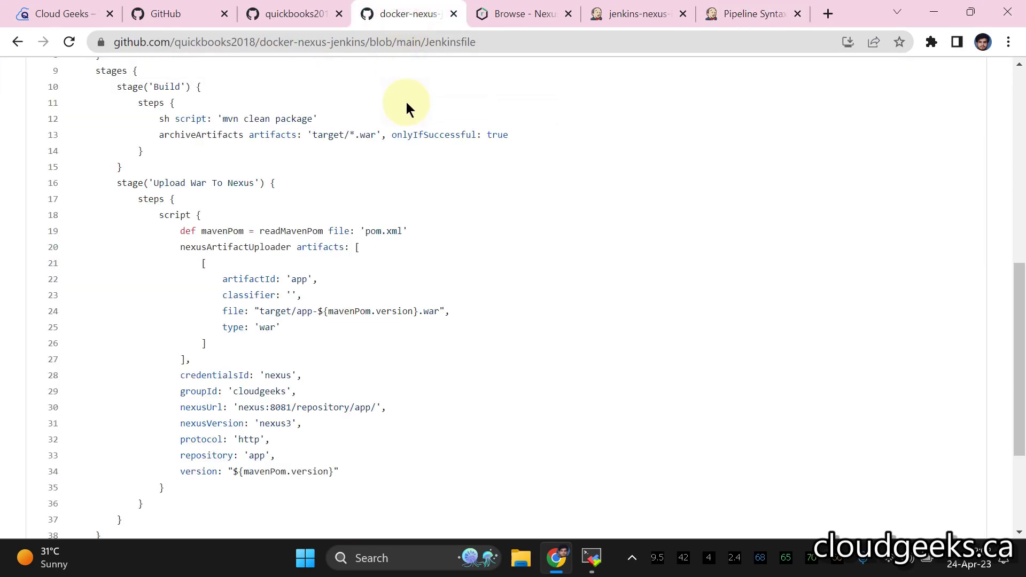
- In Nexus Administration > Repositories, open the app repository and select its URL
{"action": "left_click", "coordinate": [525, 14]}
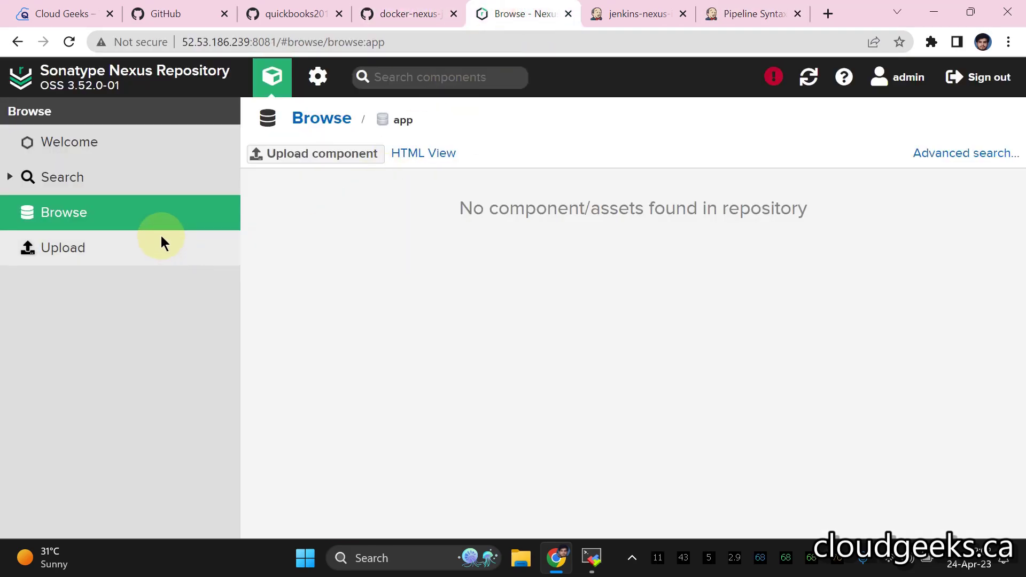
{"action": "left_click", "coordinate": [318, 77]}
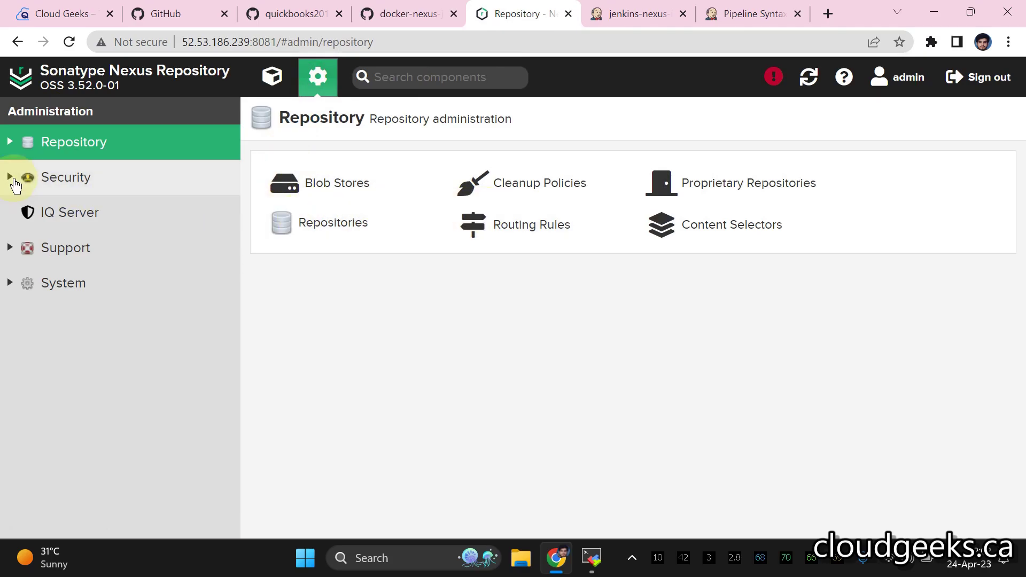
{"action": "left_click", "coordinate": [283, 205]}
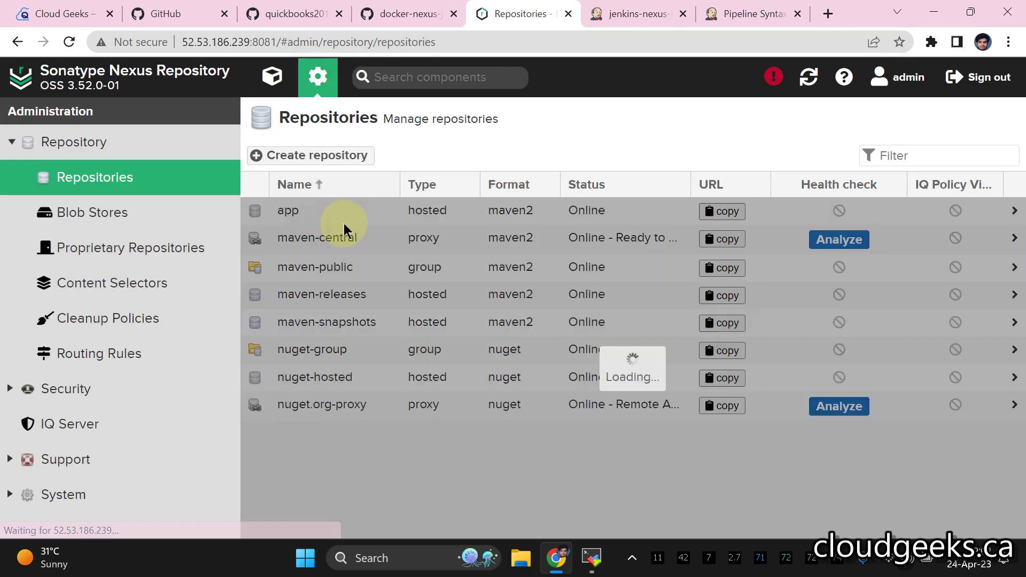
{"action": "left_click", "coordinate": [406, 211]}
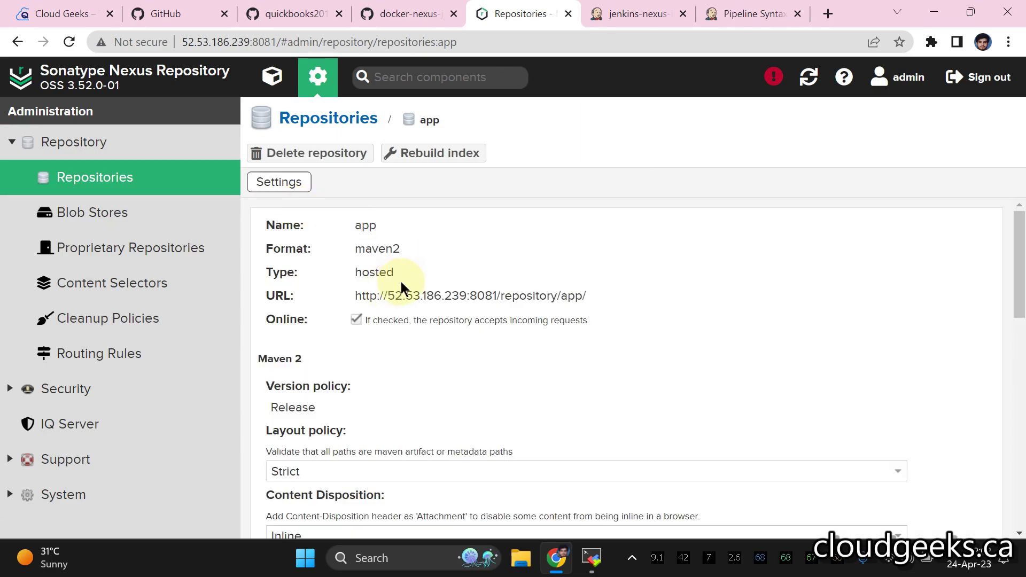
{"action": "left_click_drag", "start_coordinate": [587, 295], "coordinate": [355, 295]}
{"action": "key", "text": "ctrl+c"}
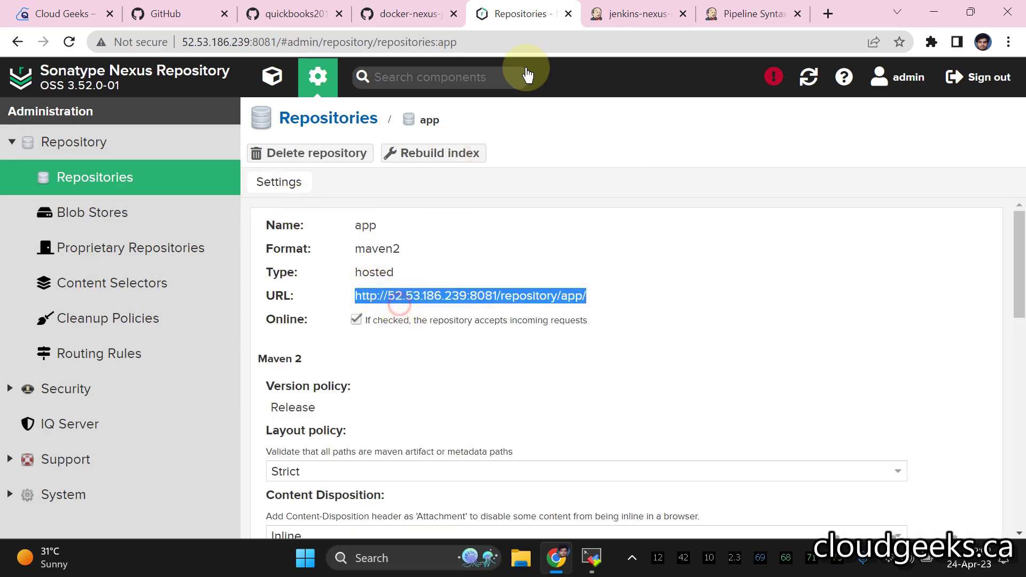
- Paste the app repository URL into the Nexus URL field of the snippet generator
{"action": "left_click", "coordinate": [636, 13]}
{"action": "left_click", "coordinate": [717, 16]}
{"action": "left_click", "coordinate": [424, 279]}
{"action": "right_click", "coordinate": [425, 281]}
{"action": "left_click", "coordinate": [463, 173]}
{"action": "left_click", "coordinate": [430, 282]}
{"action": "key", "text": "BackSpace"}
{"action": "key", "text": "BackSpace"}
{"action": "key", "text": "BackSpace"}
{"action": "key", "text": "BackSpace"}
{"action": "key", "text": "BackSpace"}
{"action": "key", "text": "BackSpace"}
{"action": "key", "text": "BackSpace"}
{"action": "key", "text": "BackSpace"}
{"action": "key", "text": "BackSpace"}
{"action": "key", "text": "BackSpace"}
{"action": "key", "text": "BackSpace"}
{"action": "key", "text": "BackSpace"}
{"action": "key", "text": "BackSpace"}
{"action": "type", "text": "nexus:8081/repository/app/"}
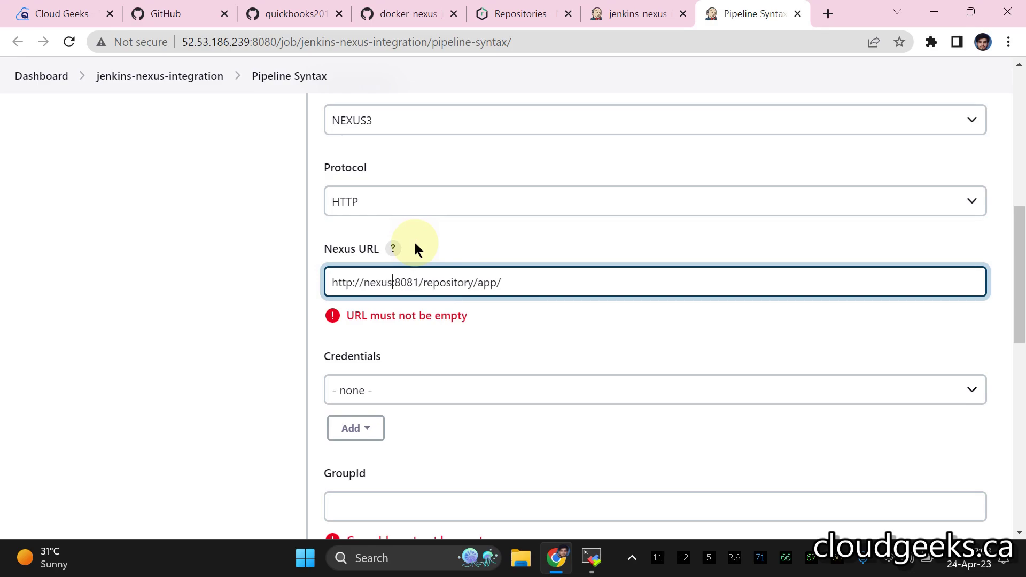
{"action": "scroll", "coordinate": [469, 263], "scroll_direction": "down", "scroll_amount": 1}
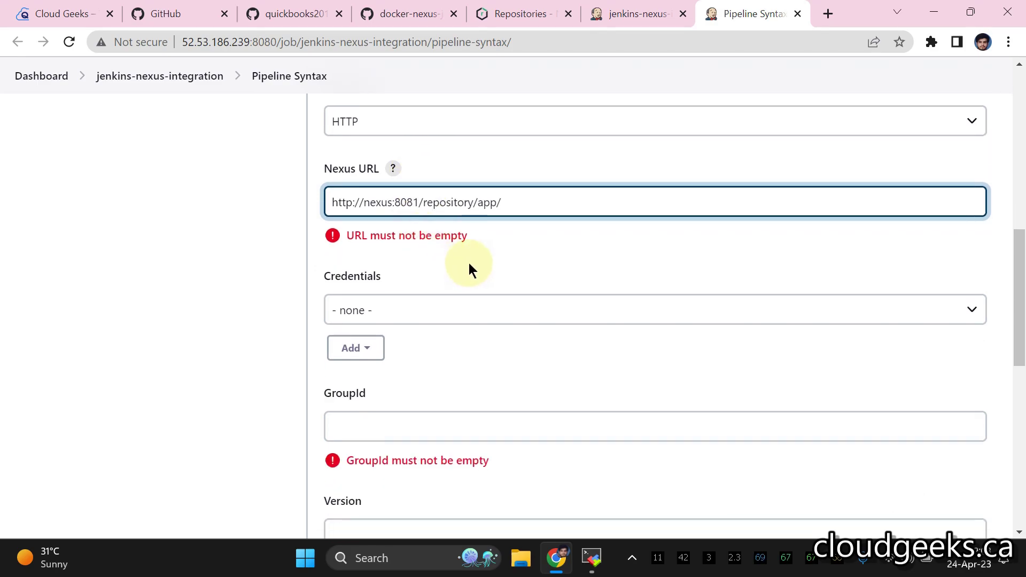
{"action": "left_click", "coordinate": [471, 263]}
{"action": "left_click", "coordinate": [362, 202]}
{"action": "key", "text": "BackSpace"}
{"action": "key", "text": "BackSpace"}
{"action": "key", "text": "BackSpace"}
{"action": "key", "text": "BackSpace"}
{"action": "key", "text": "BackSpace"}
{"action": "key", "text": "BackSpace"}
{"action": "key", "text": "BackSpace"}
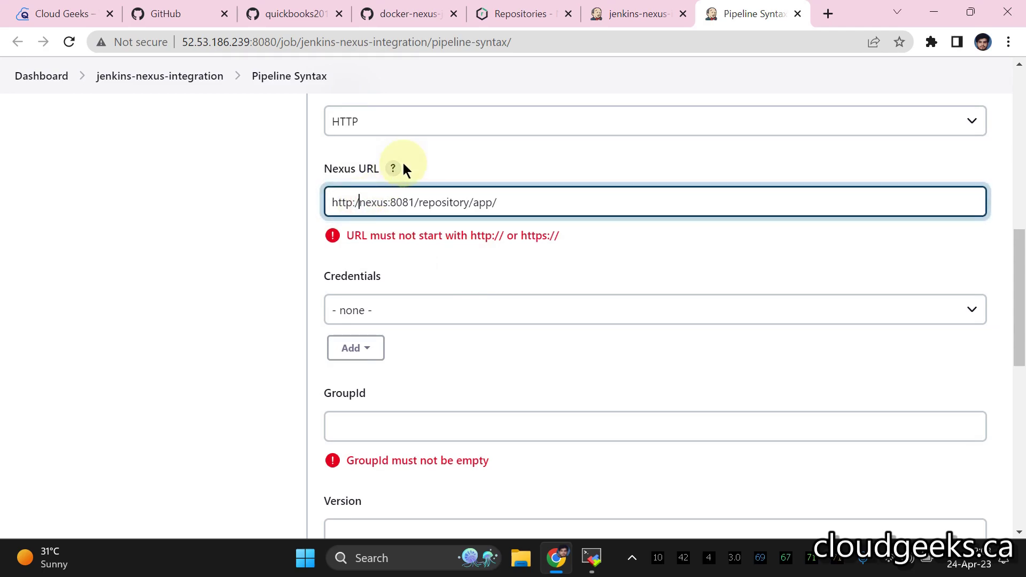
{"action": "left_click", "coordinate": [480, 262]}
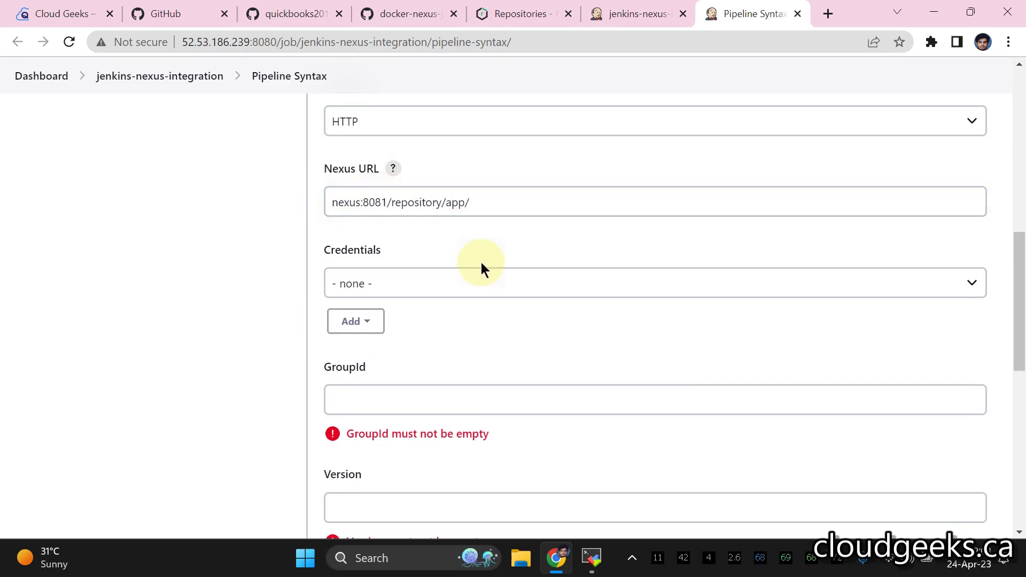
- Bring up the Add options under Credentials
{"action": "left_click", "coordinate": [453, 284]}
{"action": "left_click", "coordinate": [433, 289]}
{"action": "left_click", "coordinate": [355, 321]}
- Add a Jenkins username-and-password credential for Nexus with ID 'nexus' and description 'nexus'
{"action": "left_click", "coordinate": [369, 348]}
{"action": "scroll", "coordinate": [445, 252], "scroll_direction": "down", "scroll_amount": 3}
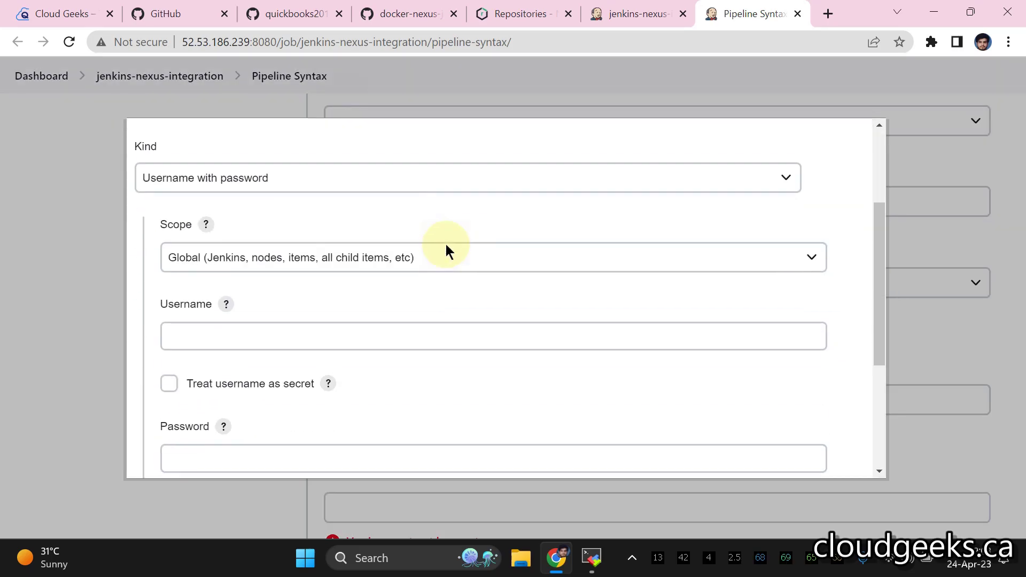
{"action": "left_click", "coordinate": [300, 326]}
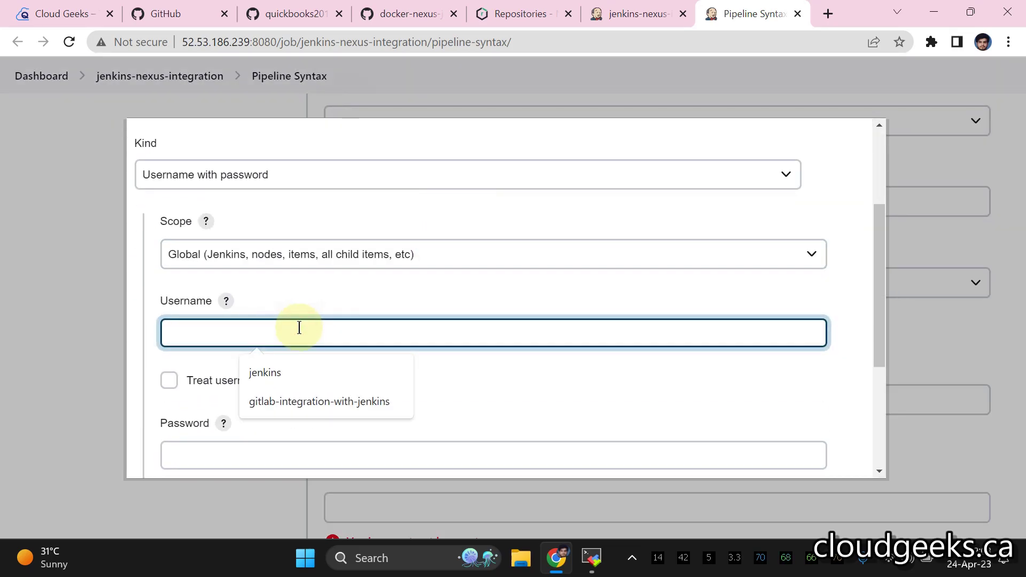
{"action": "type", "text": "admin"}
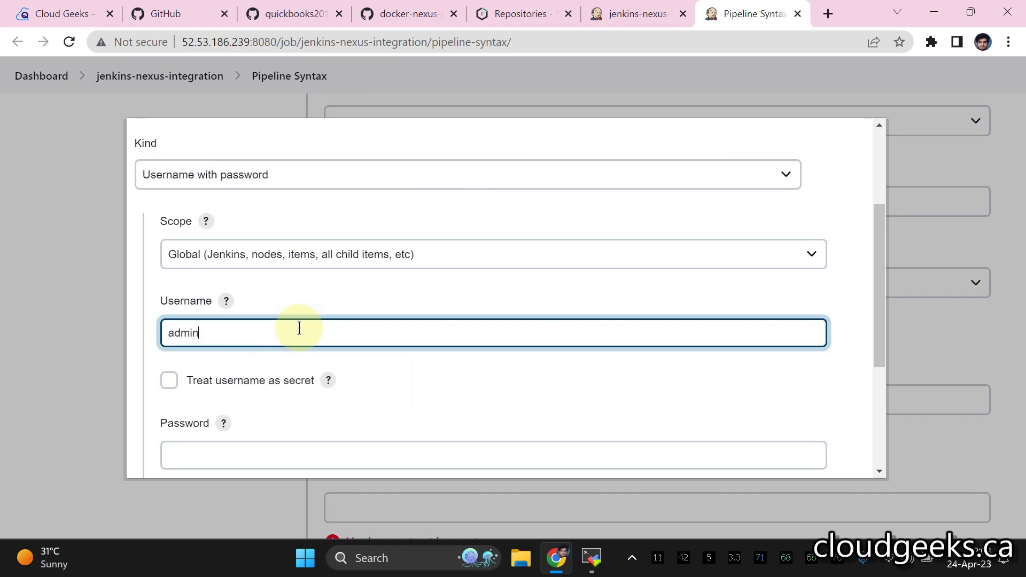
{"action": "scroll", "coordinate": [284, 305], "scroll_direction": "down", "scroll_amount": 1}
{"action": "left_click", "coordinate": [249, 374]}
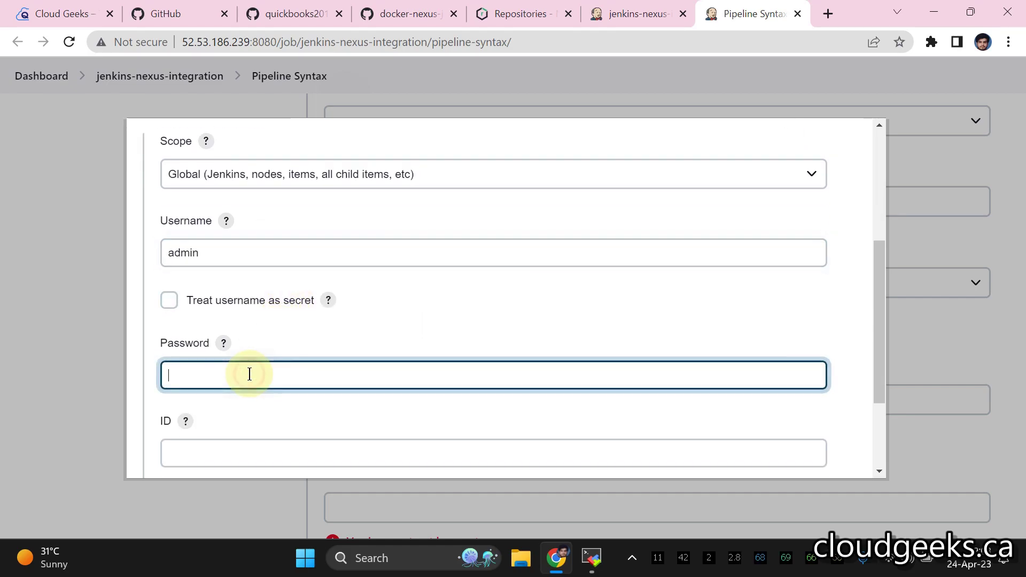
{"action": "type", "text": "12"}
{"action": "scroll", "coordinate": [247, 374], "scroll_direction": "down", "scroll_amount": 3}
{"action": "left_click", "coordinate": [248, 320]}
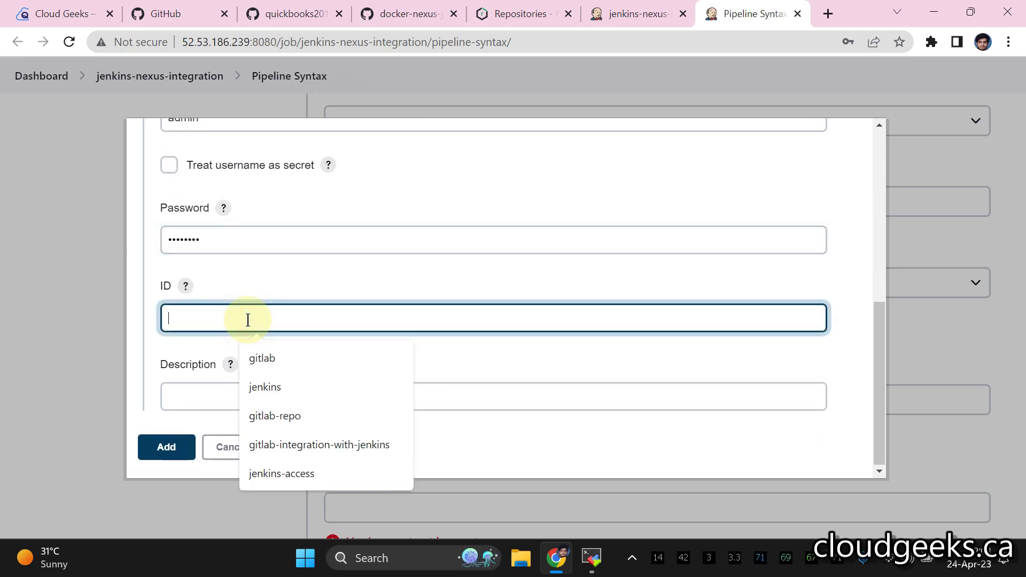
{"action": "type", "text": "nexus"}
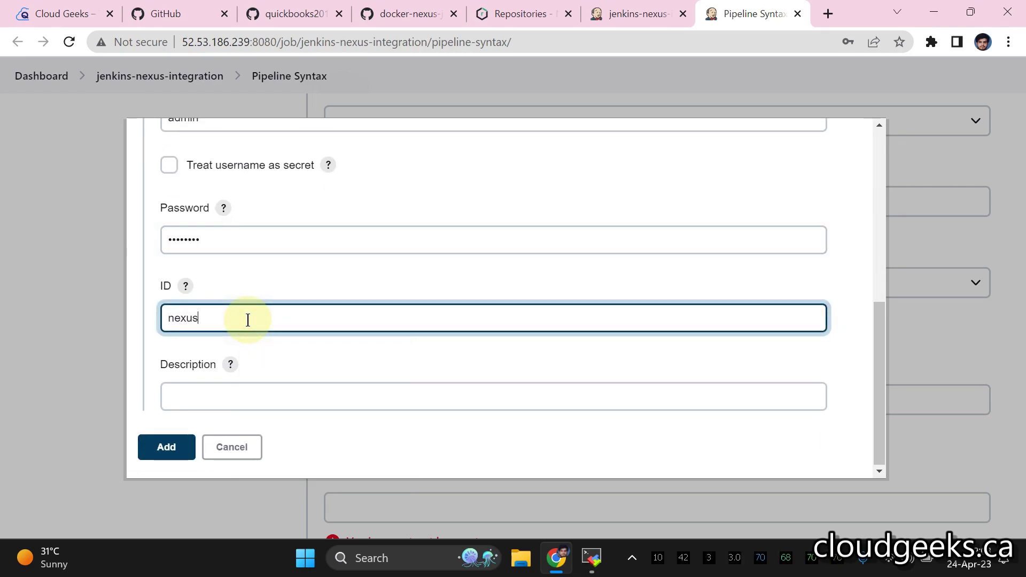
{"action": "left_click", "coordinate": [233, 391]}
{"action": "type", "text": "nexus"}
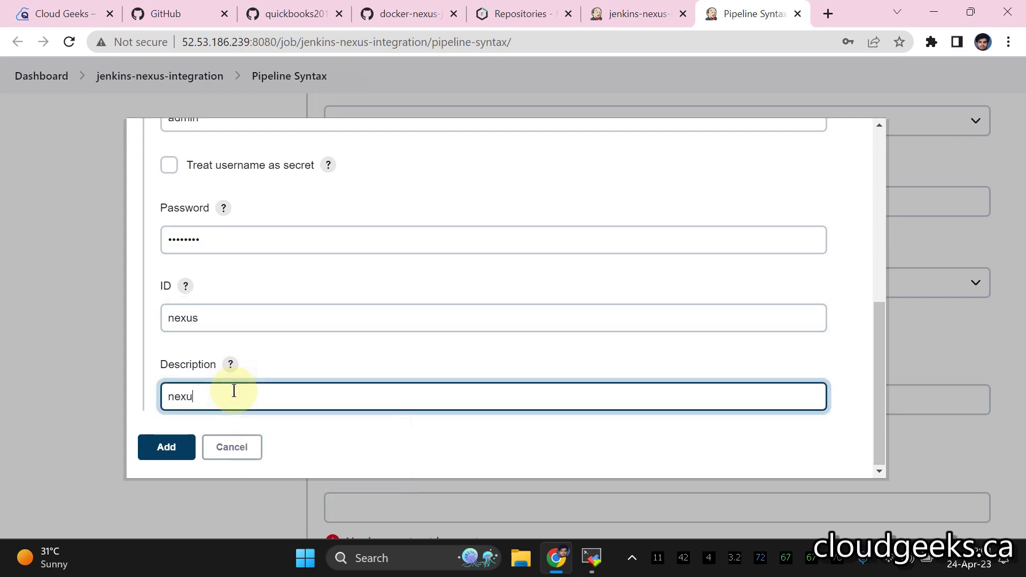
{"action": "left_click", "coordinate": [185, 453]}
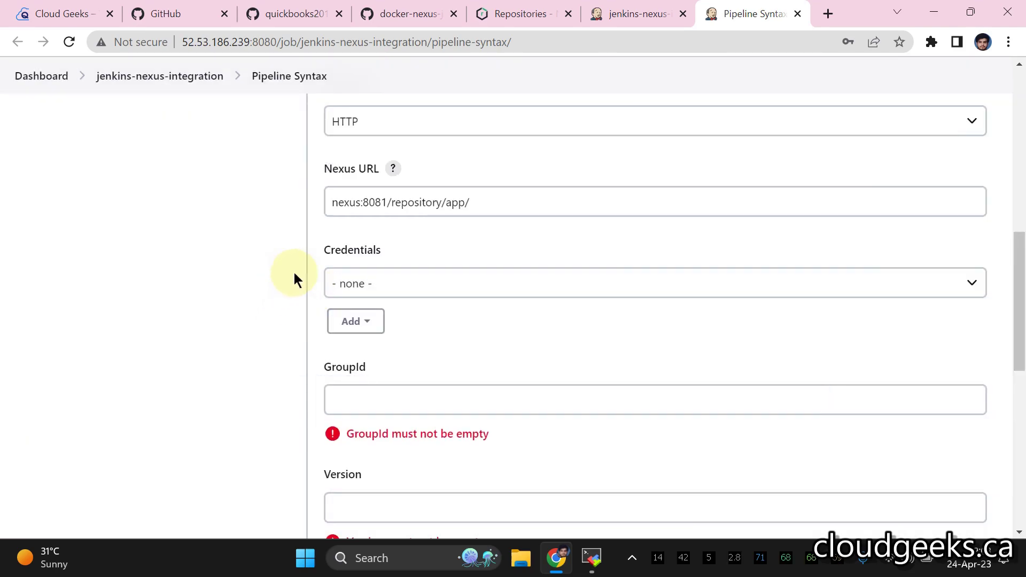
- Select the nexus credential in the snippet form
{"action": "left_click", "coordinate": [444, 273]}
{"action": "left_click", "coordinate": [455, 323]}
{"action": "scroll", "coordinate": [498, 245], "scroll_direction": "down", "scroll_amount": 1}
{"action": "scroll", "coordinate": [499, 244], "scroll_direction": "down", "scroll_amount": 2}
{"action": "scroll", "coordinate": [463, 250], "scroll_direction": "up", "scroll_amount": 1}
{"action": "left_click", "coordinate": [404, 239]}
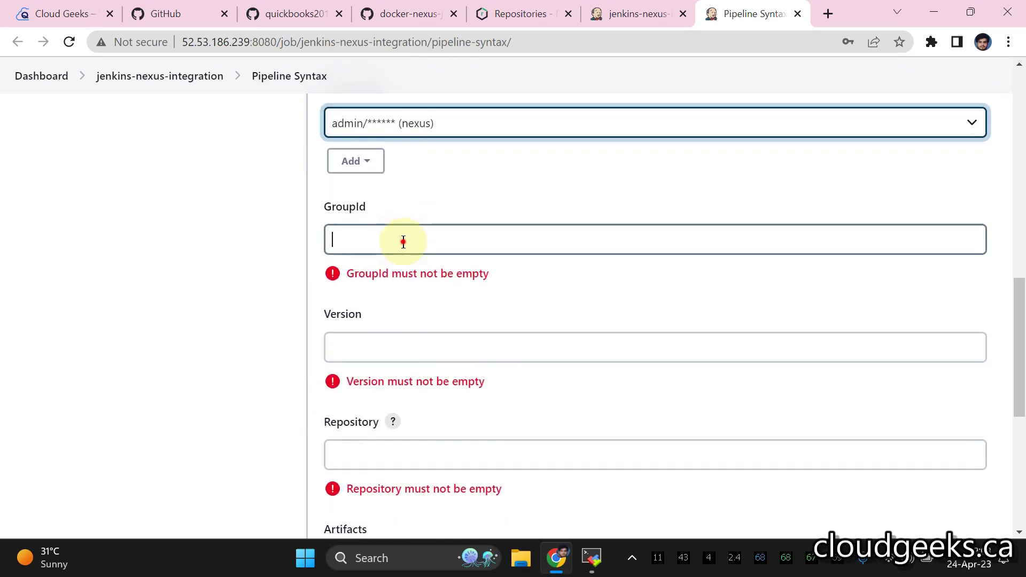
- Copy the cloudgeeks group id from the Jenkinsfile and open pom.xml in a new GitHub tab
{"action": "left_click", "coordinate": [409, 14]}
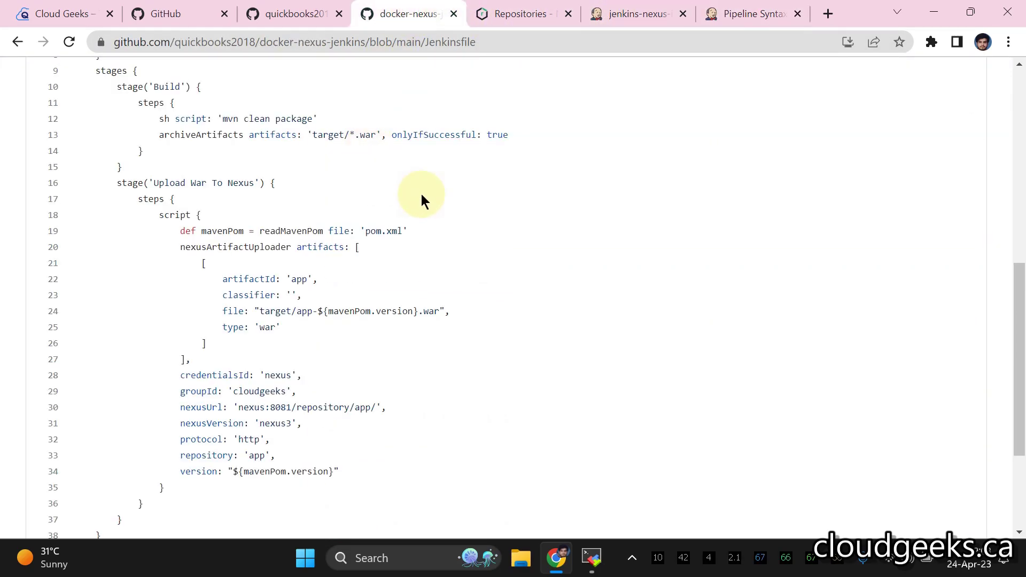
{"action": "scroll", "coordinate": [413, 200], "scroll_direction": "down", "scroll_amount": 2}
{"action": "double_click", "coordinate": [270, 313]}
{"action": "right_click", "coordinate": [281, 316]}
{"action": "left_click", "coordinate": [291, 329]}
{"action": "scroll", "coordinate": [357, 245], "scroll_direction": "up", "scroll_amount": 10}
{"action": "right_click", "coordinate": [208, 259]}
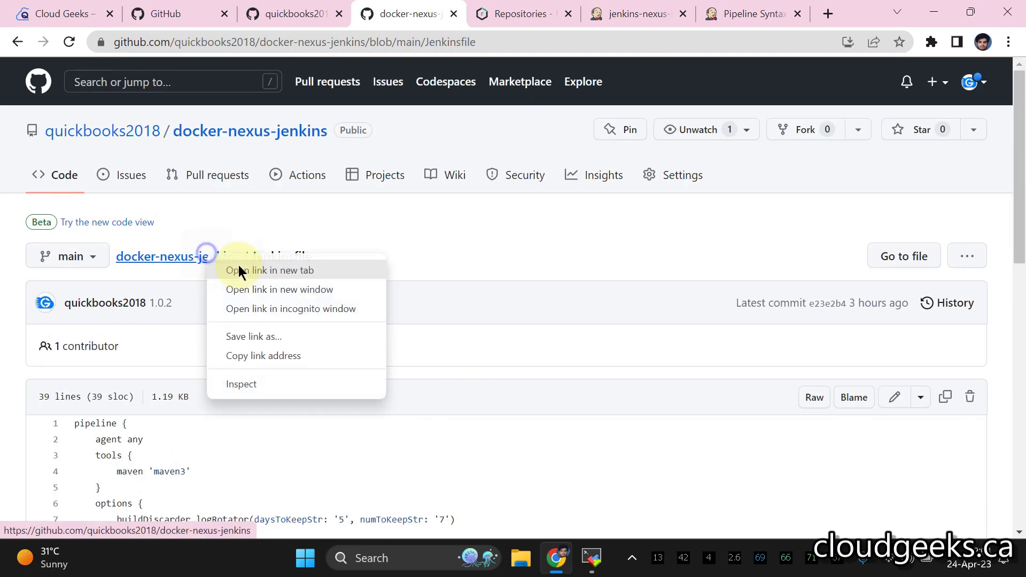
{"action": "left_click", "coordinate": [230, 271]}
{"action": "left_click", "coordinate": [458, 13]}
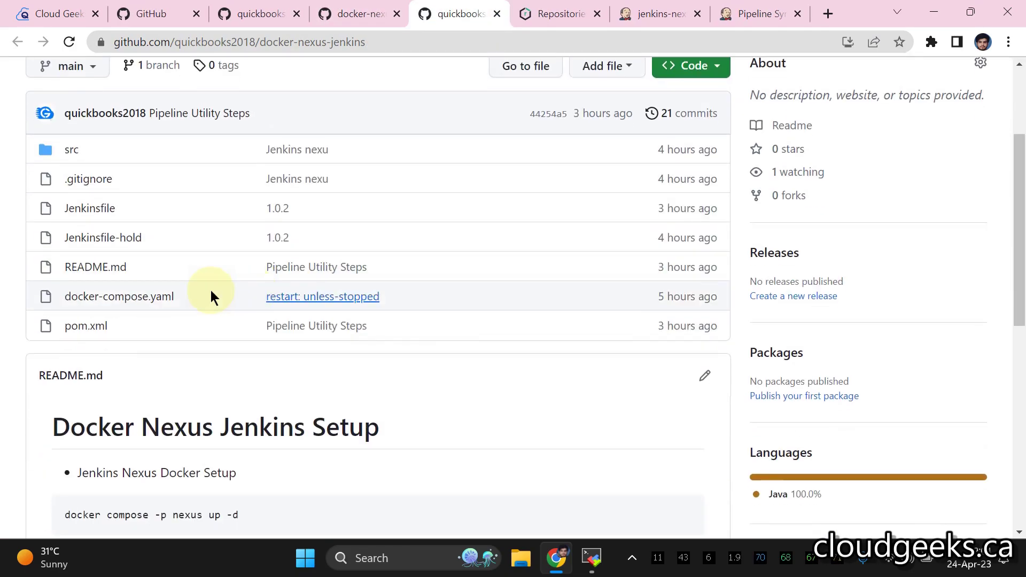
{"action": "left_click", "coordinate": [162, 320]}
{"action": "scroll", "coordinate": [267, 314], "scroll_direction": "down", "scroll_amount": 4}
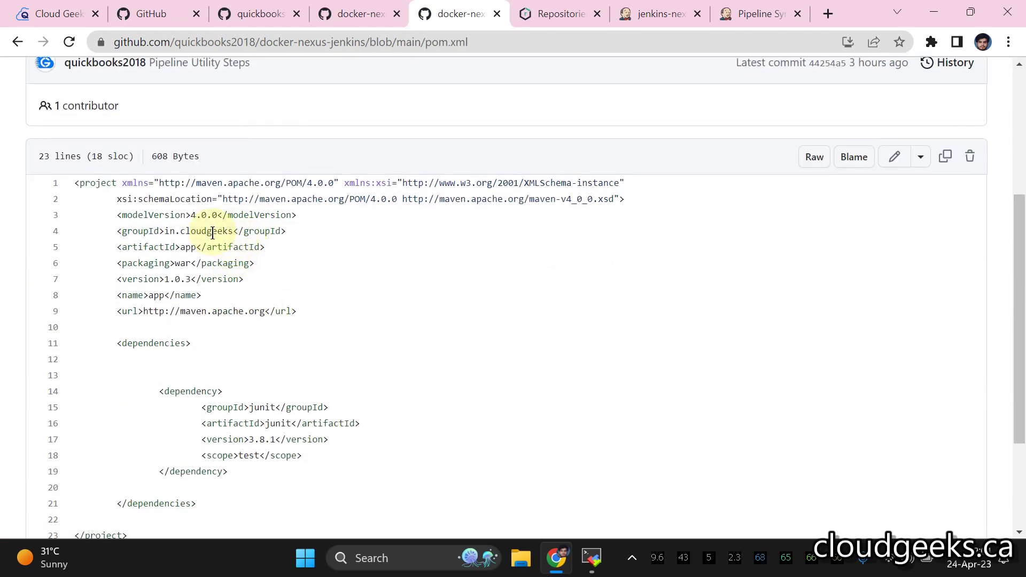
- Close the Nexus tab and enter cloudgeeks as the GroupId
{"action": "left_click", "coordinate": [598, 13]}
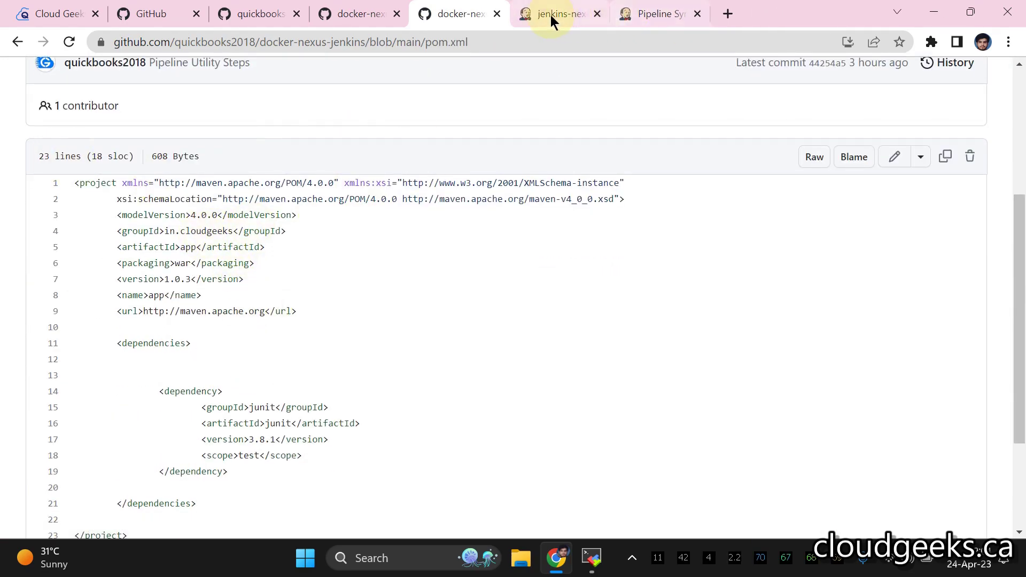
{"action": "left_click", "coordinate": [550, 15]}
{"action": "left_click", "coordinate": [754, 13]}
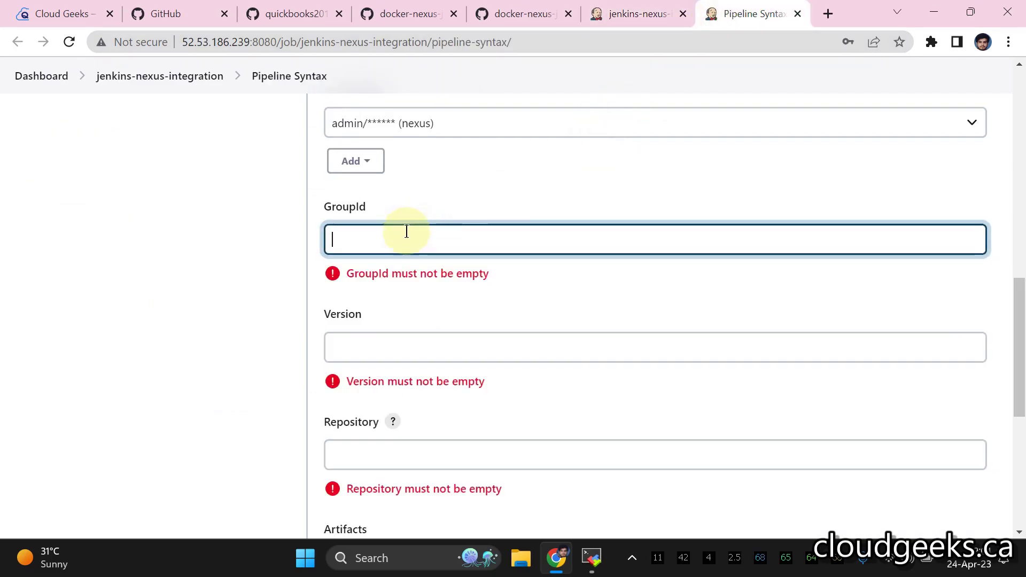
{"action": "type", "text": "cloudgeeks"}
{"action": "left_click", "coordinate": [419, 324]}
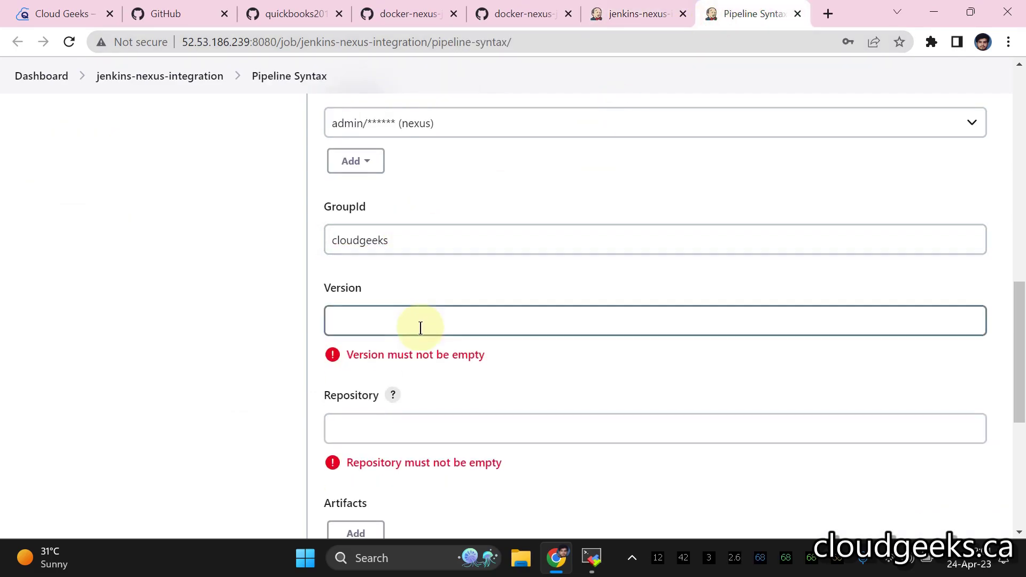
{"action": "left_click", "coordinate": [534, 16]}
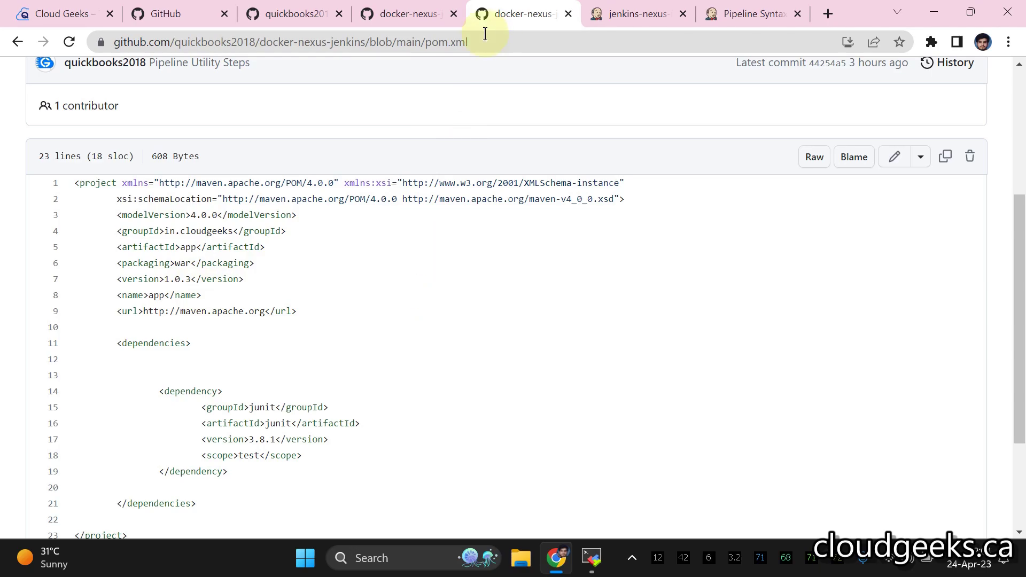
- Check the nexus3 version value in the Jenkinsfile on GitHub
{"action": "left_click", "coordinate": [404, 16]}
{"action": "scroll", "coordinate": [422, 144], "scroll_direction": "down", "scroll_amount": 9}
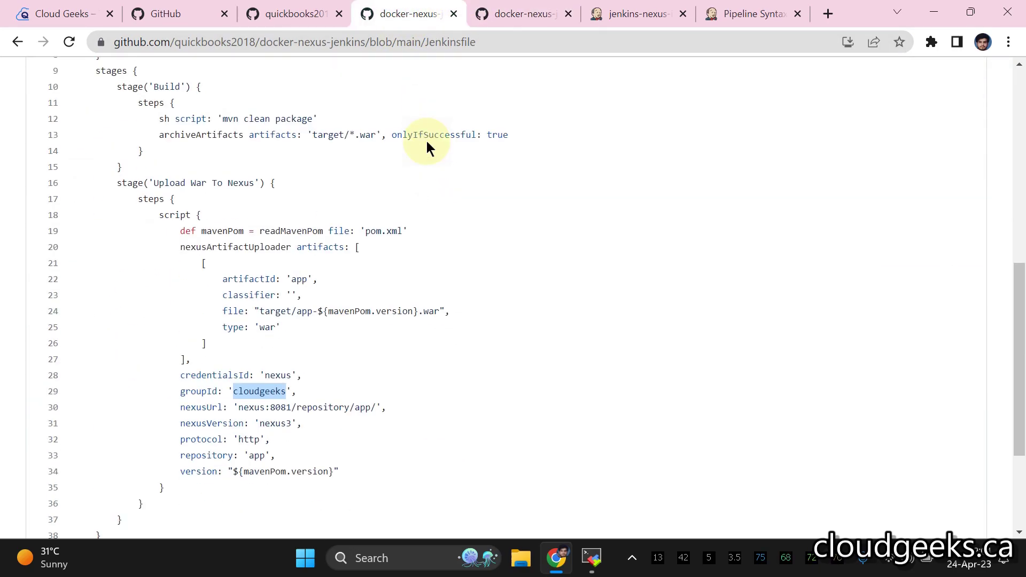
{"action": "scroll", "coordinate": [431, 150], "scroll_direction": "down", "scroll_amount": 3}
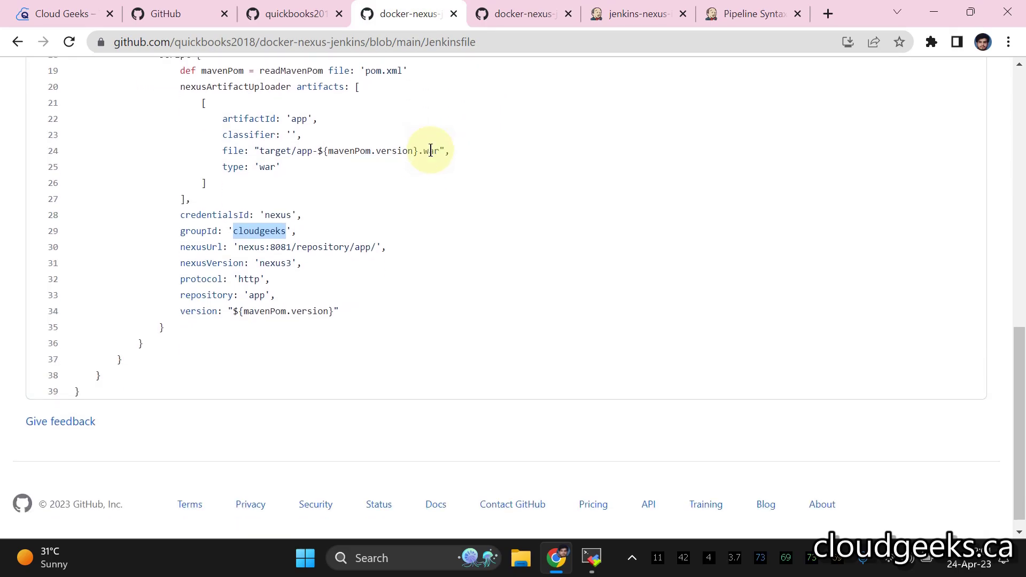
{"action": "double_click", "coordinate": [282, 264]}
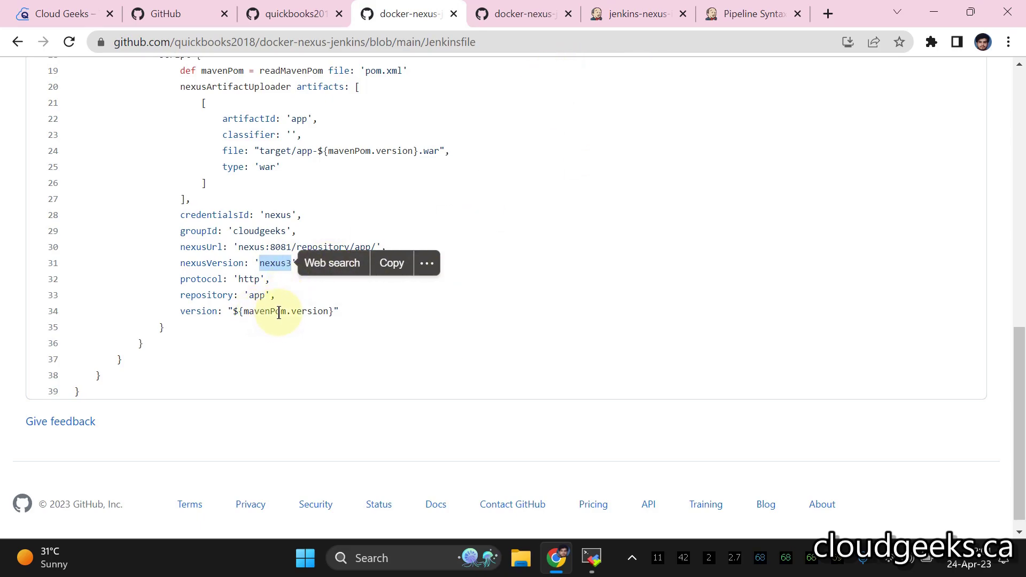
{"action": "scroll", "coordinate": [381, 194], "scroll_direction": "up", "scroll_amount": 5}
{"action": "scroll", "coordinate": [380, 193], "scroll_direction": "down", "scroll_amount": 3}
{"action": "scroll", "coordinate": [366, 257], "scroll_direction": "up", "scroll_amount": 2}
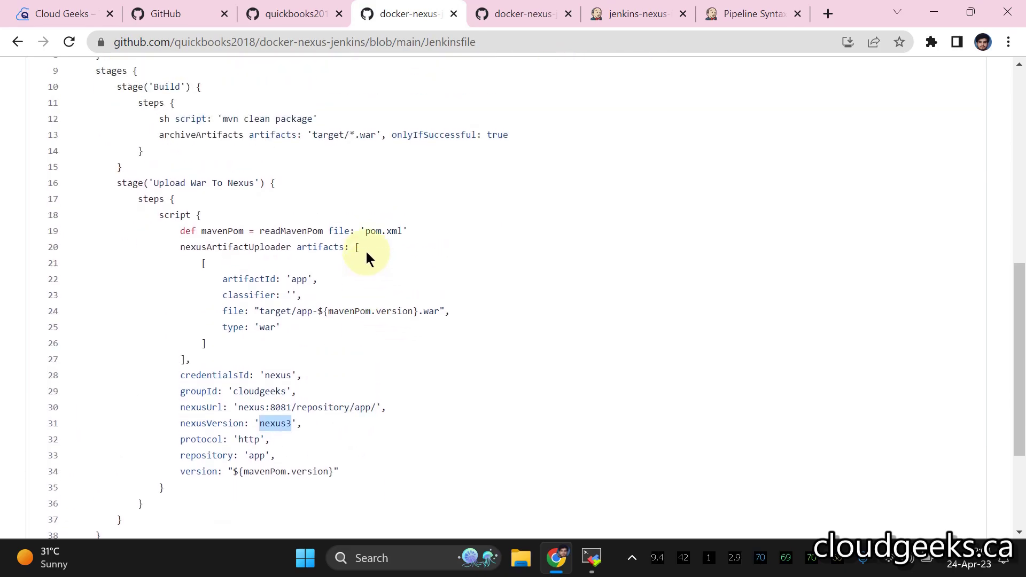
- Copy version 1.0.3 from pom.xml into the uploader snippet's Version field
{"action": "left_click", "coordinate": [21, 43]}
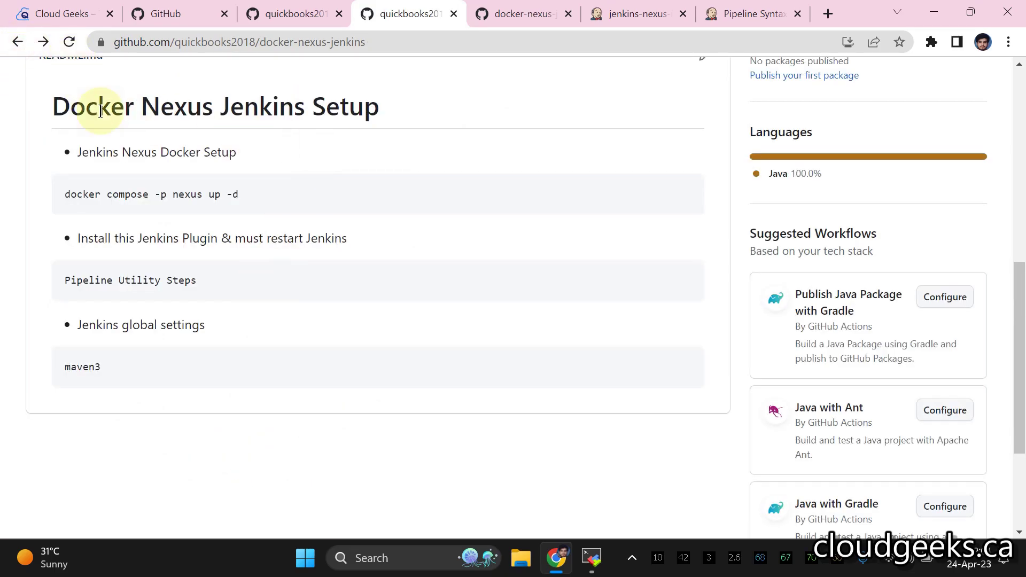
{"action": "scroll", "coordinate": [62, 86], "scroll_direction": "up", "scroll_amount": 7}
{"action": "left_click", "coordinate": [91, 410]}
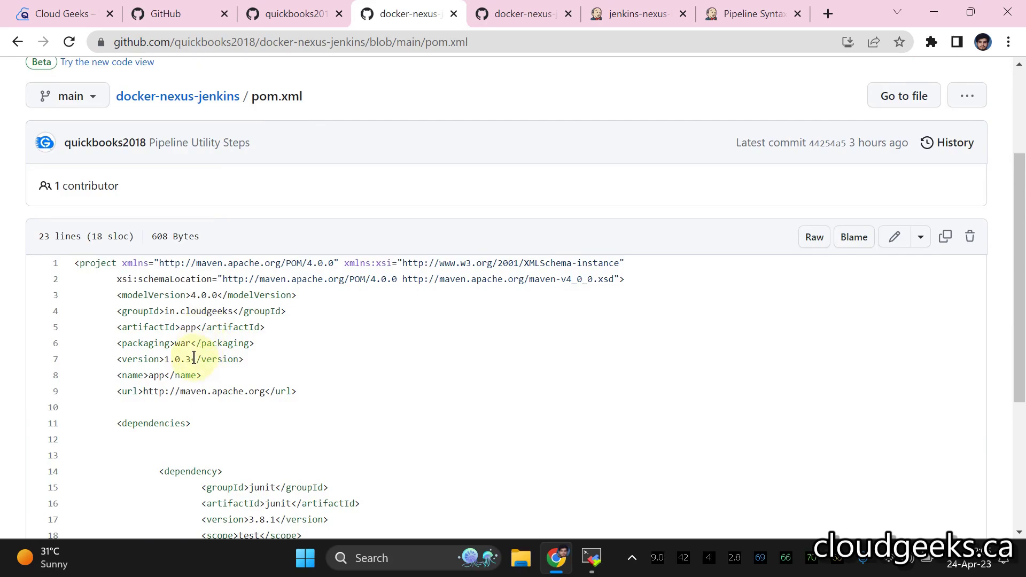
{"action": "double_click", "coordinate": [178, 359]}
{"action": "right_click", "coordinate": [175, 364]}
{"action": "left_click", "coordinate": [198, 377]}
{"action": "left_click", "coordinate": [620, 16]}
{"action": "left_click", "coordinate": [743, 16]}
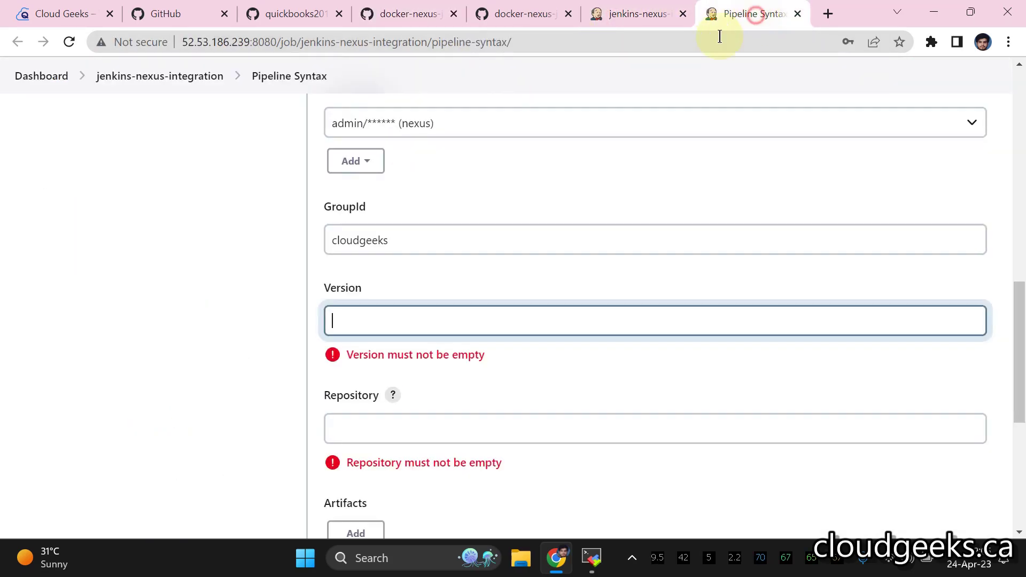
{"action": "right_click", "coordinate": [450, 311]}
{"action": "left_click", "coordinate": [486, 179]}
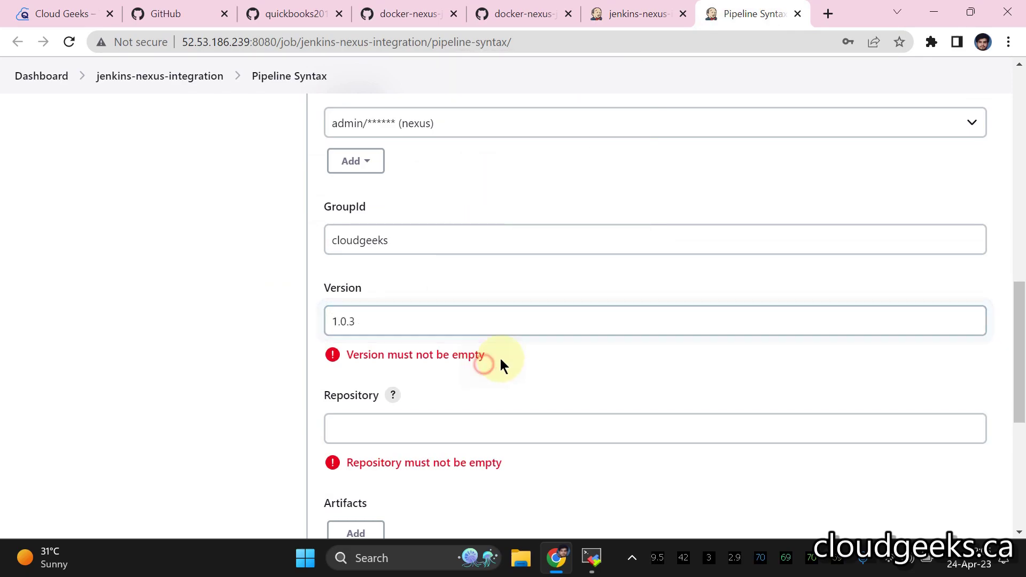
{"action": "scroll", "coordinate": [541, 258], "scroll_direction": "down", "scroll_amount": 3}
- Open Nexus in a new tab using the server address with port 8081
{"action": "left_click", "coordinate": [486, 239]}
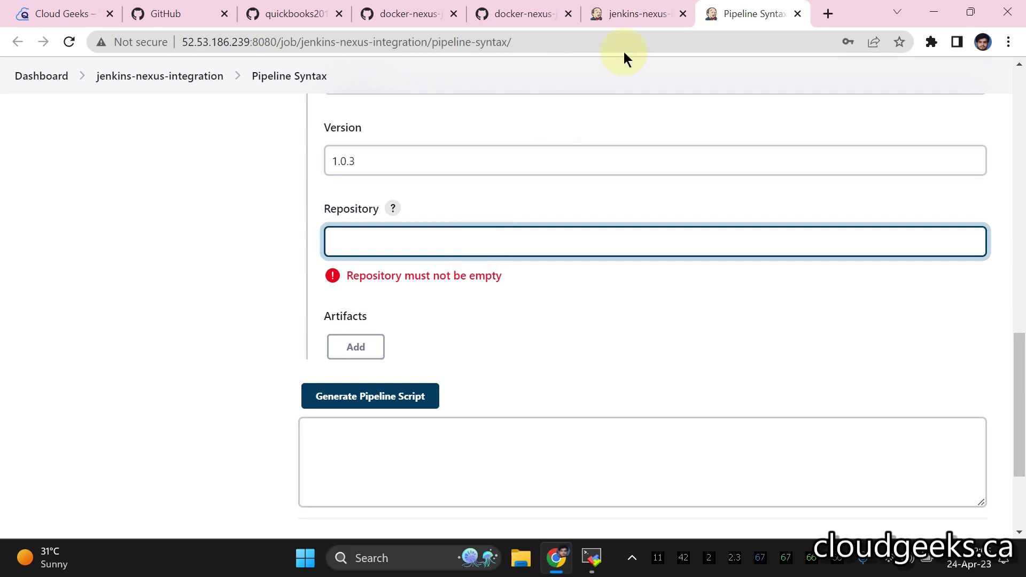
{"action": "left_click", "coordinate": [627, 25]}
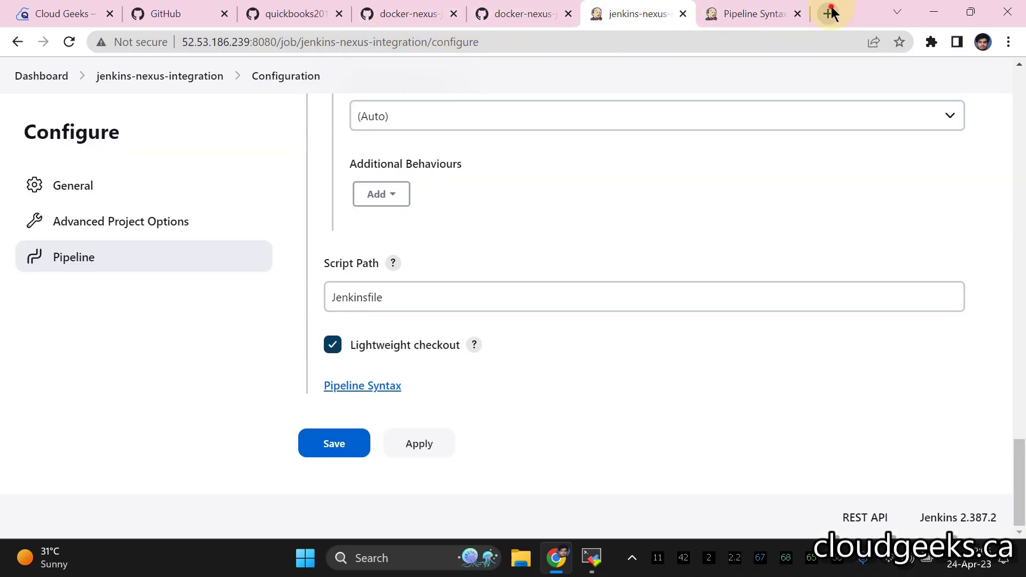
{"action": "left_click", "coordinate": [828, 14]}
{"action": "left_click", "coordinate": [654, 14]}
{"action": "left_click_drag", "start_coordinate": [277, 41], "coordinate": [183, 41]}
{"action": "right_click", "coordinate": [221, 44]}
{"action": "left_click", "coordinate": [277, 160]}
{"action": "left_click", "coordinate": [764, 8]}
{"action": "key", "text": "ctrl+v"}
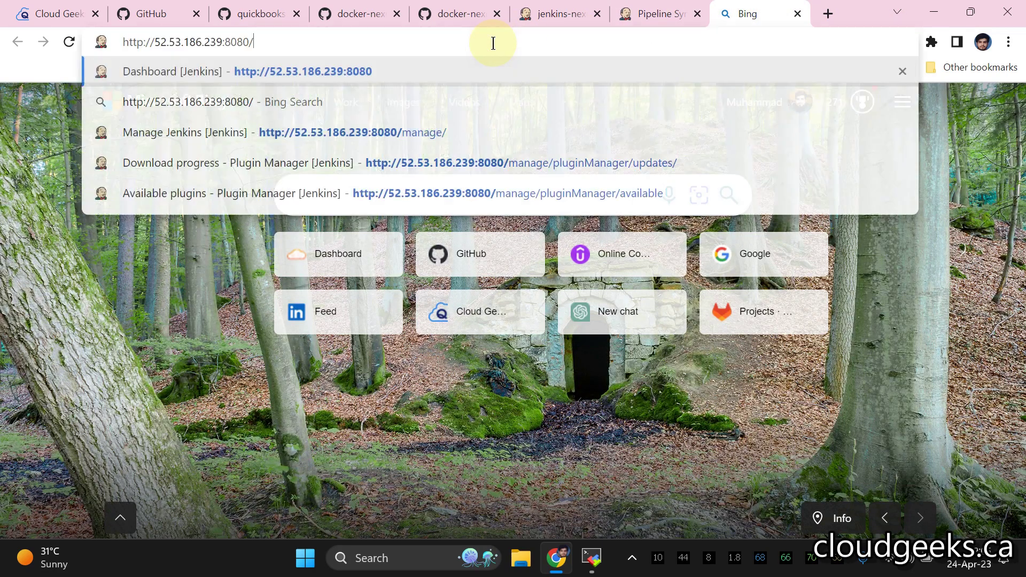
{"action": "key", "text": "BackSpace"}
{"action": "key", "text": "BackSpace"}
{"action": "type", "text": "1"}
{"action": "key", "text": "Return"}
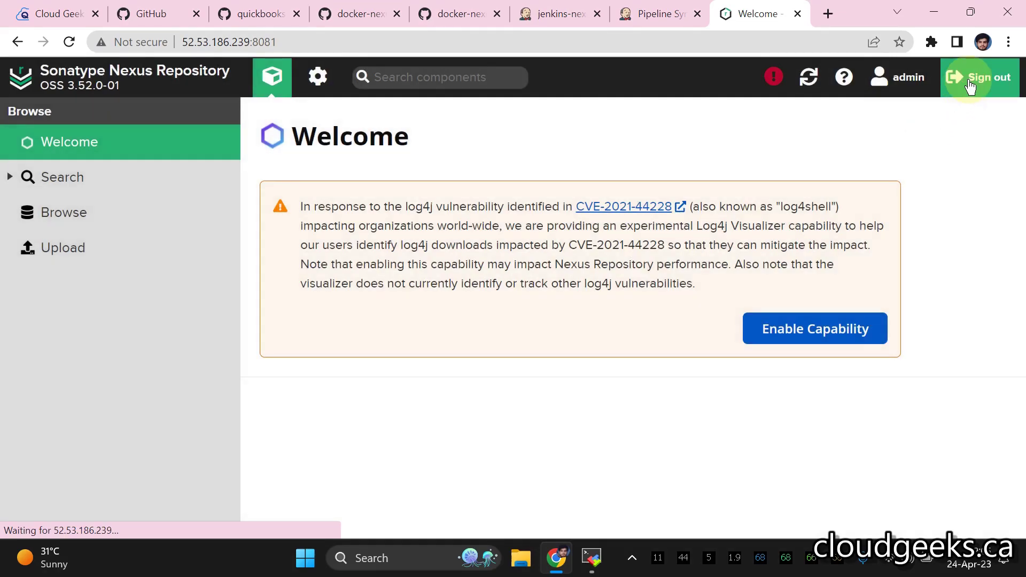
- Enable the Log4j Visualizer capability and copy the app repository's URL from Repositories
{"action": "left_click", "coordinate": [795, 327]}
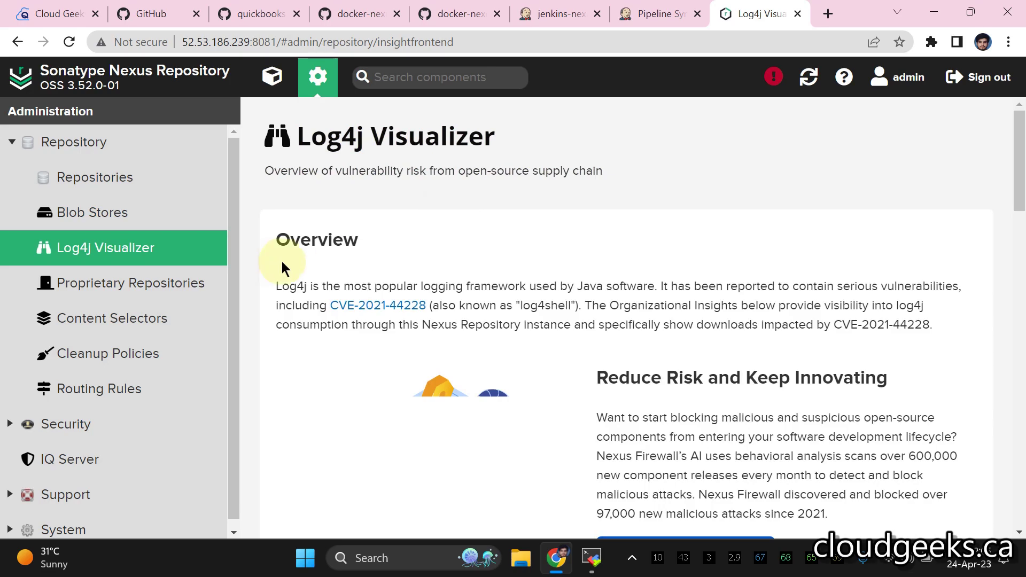
{"action": "left_click", "coordinate": [96, 143]}
{"action": "left_click", "coordinate": [95, 176]}
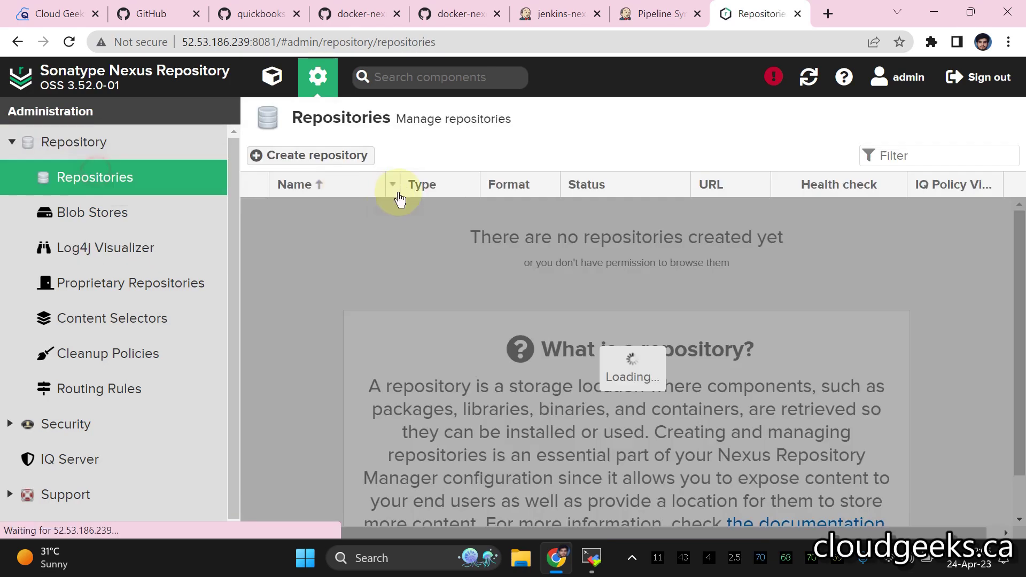
{"action": "left_click", "coordinate": [332, 210]}
{"action": "left_click_drag", "start_coordinate": [598, 298], "coordinate": [355, 296]}
{"action": "right_click", "coordinate": [387, 301]}
{"action": "left_click", "coordinate": [395, 308]}
{"action": "left_click", "coordinate": [564, 15]}
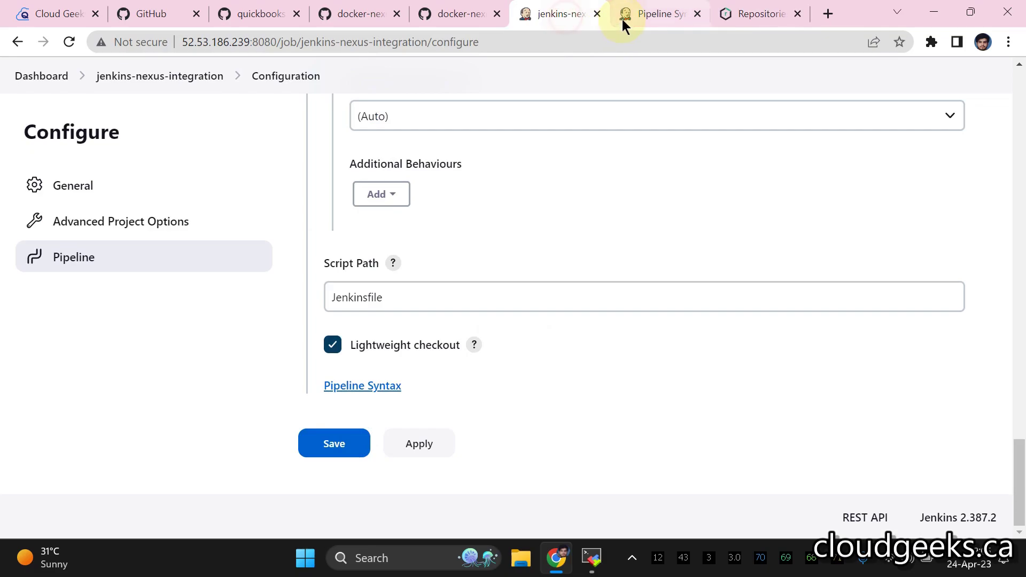
{"action": "left_click", "coordinate": [623, 21]}
{"action": "left_click", "coordinate": [408, 243]}
{"action": "right_click", "coordinate": [408, 245]}
{"action": "left_click", "coordinate": [458, 373]}
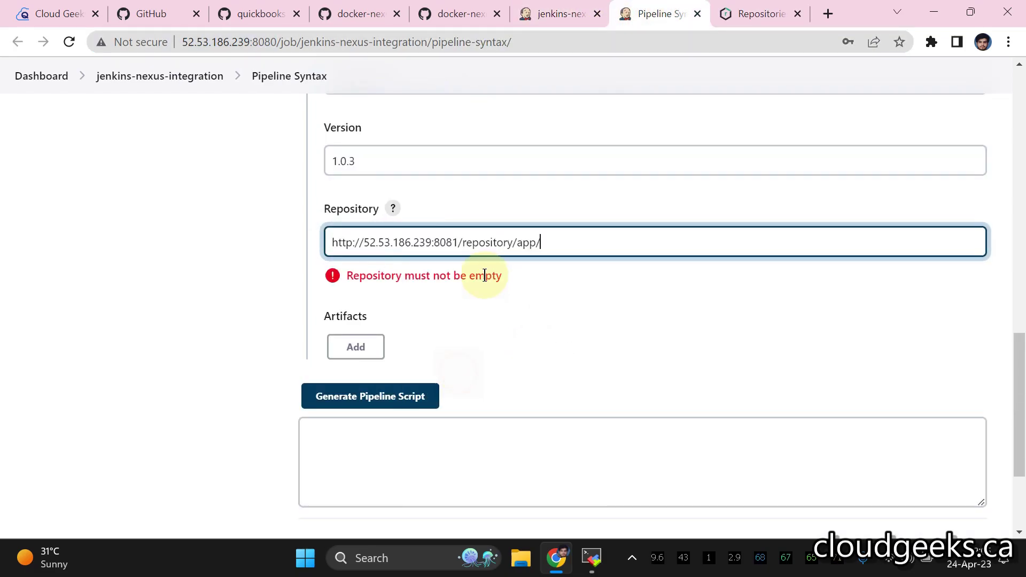
{"action": "left_click", "coordinate": [431, 243]}
{"action": "key", "text": "BackSpace"}
{"action": "key", "text": "BackSpace"}
{"action": "key", "text": "BackSpace"}
{"action": "key", "text": "BackSpace"}
{"action": "key", "text": "BackSpace"}
{"action": "key", "text": "BackSpace"}
{"action": "key", "text": "BackSpace"}
{"action": "key", "text": "BackSpace"}
{"action": "key", "text": "BackSpace"}
{"action": "key", "text": "BackSpace"}
{"action": "key", "text": "BackSpace"}
{"action": "key", "text": "BackSpace"}
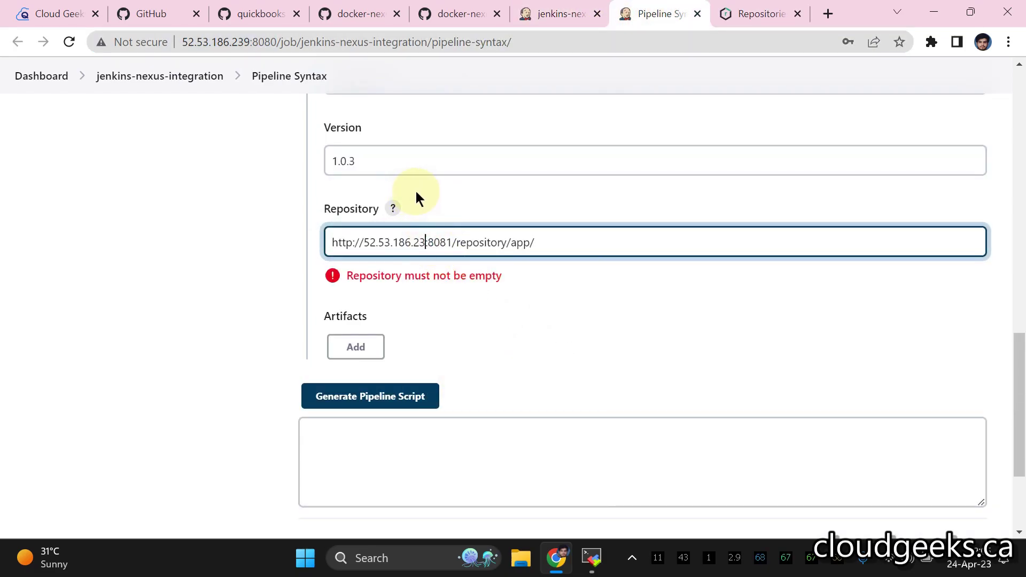
{"action": "key", "text": "BackSpace"}
{"action": "type", "text": "nexus"}
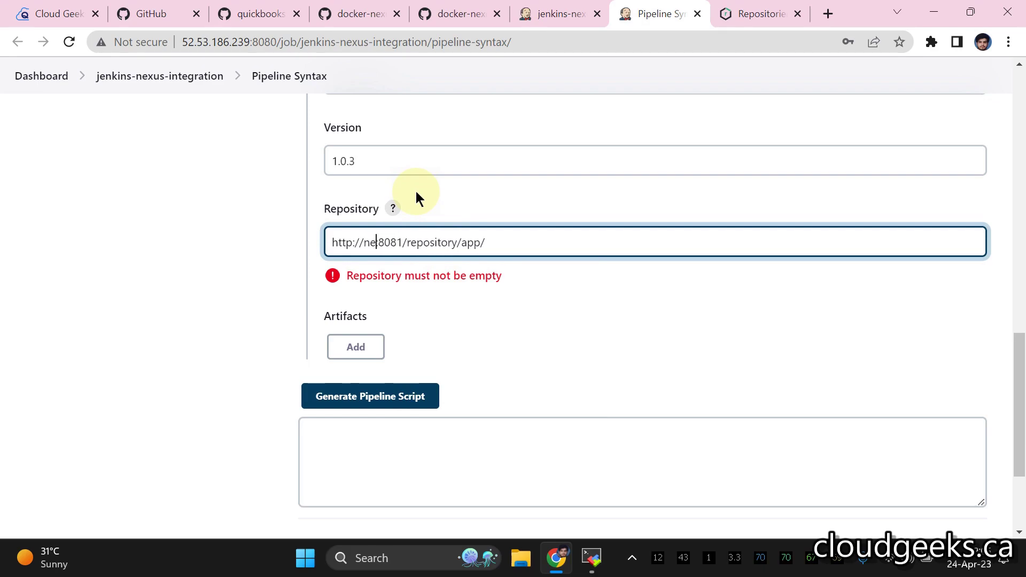
{"action": "left_click", "coordinate": [606, 313]}
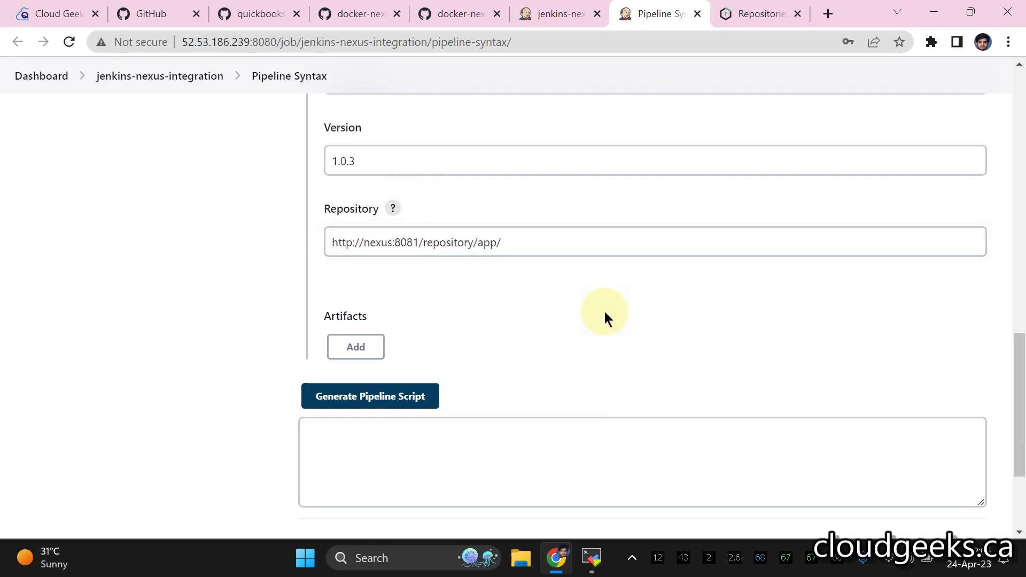
- Add an artifact entry with ArtifactId app, copied from pom.xml
{"action": "left_click", "coordinate": [369, 320]}
{"action": "scroll", "coordinate": [543, 221], "scroll_direction": "down", "scroll_amount": 1}
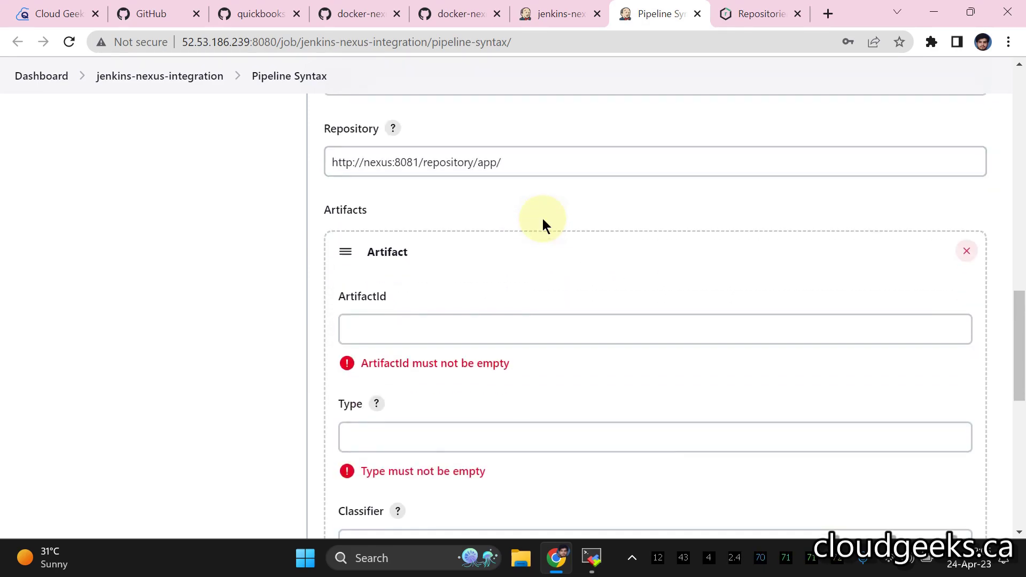
{"action": "left_click", "coordinate": [504, 329]}
{"action": "left_click", "coordinate": [504, 330]}
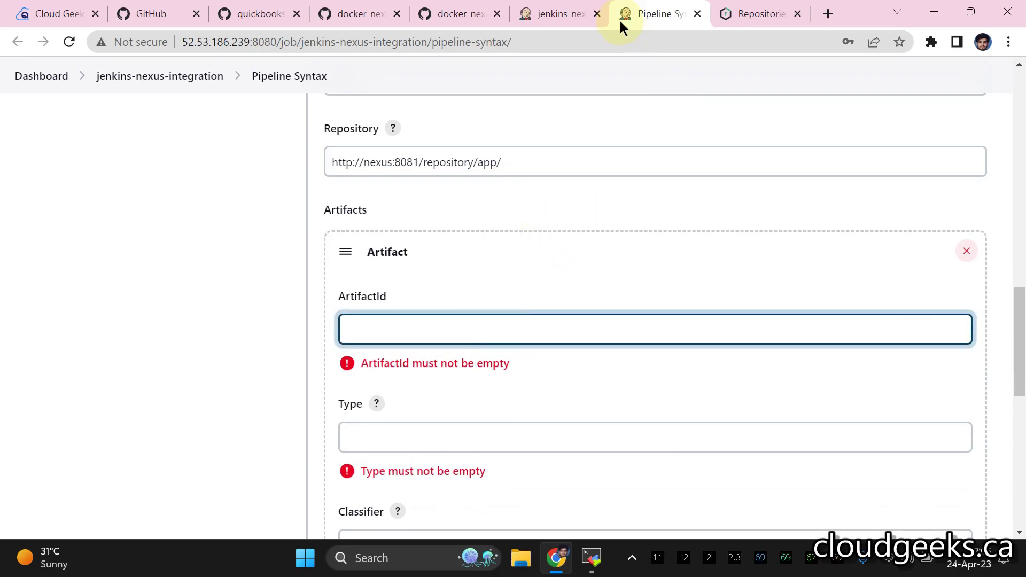
{"action": "left_click", "coordinate": [553, 21]}
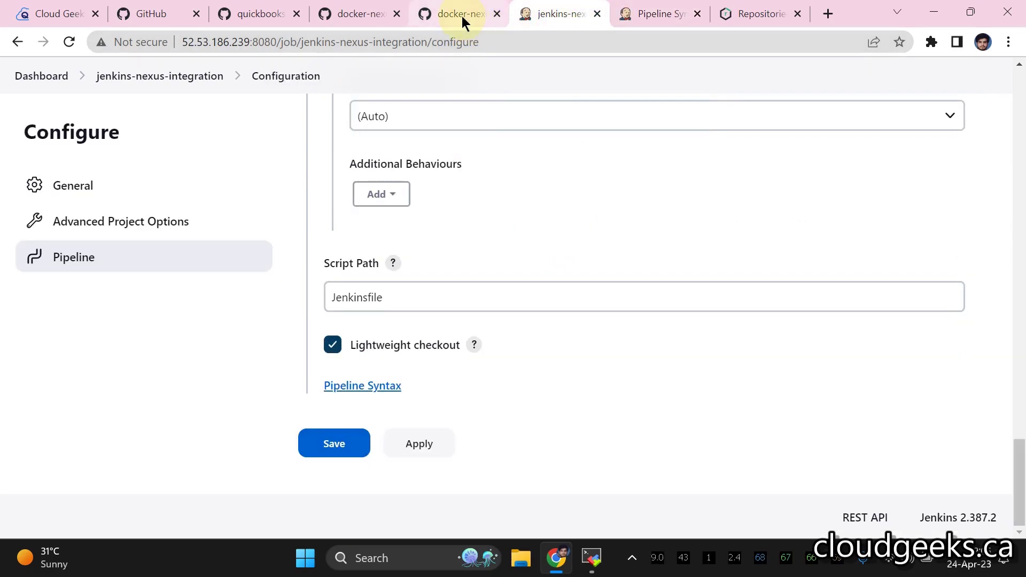
{"action": "left_click", "coordinate": [461, 16]}
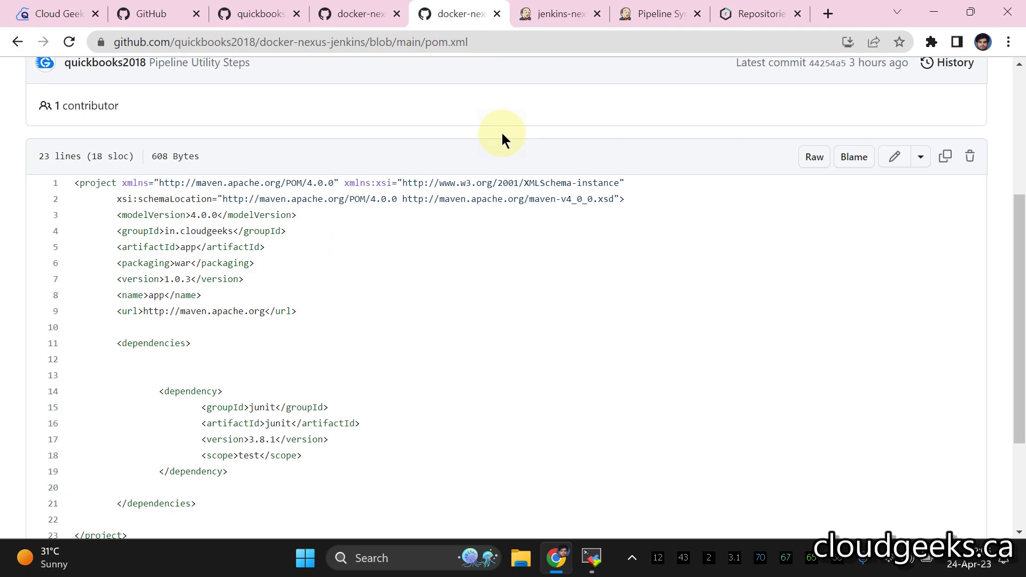
{"action": "double_click", "coordinate": [188, 250]}
{"action": "right_click", "coordinate": [188, 250]}
{"action": "left_click", "coordinate": [214, 266]}
{"action": "left_click", "coordinate": [652, 15]}
{"action": "right_click", "coordinate": [383, 324]}
{"action": "left_click", "coordinate": [422, 194]}
- Set the artifact Type to war and start the File path as target/
{"action": "scroll", "coordinate": [428, 406], "scroll_direction": "down", "scroll_amount": 3}
{"action": "left_click", "coordinate": [413, 251]}
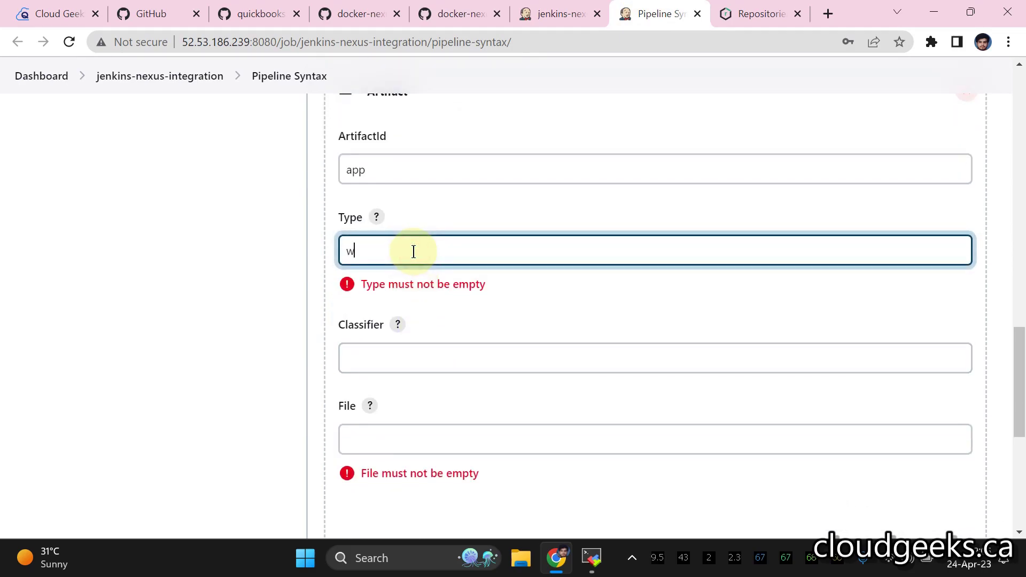
{"action": "left_click", "coordinate": [442, 329]}
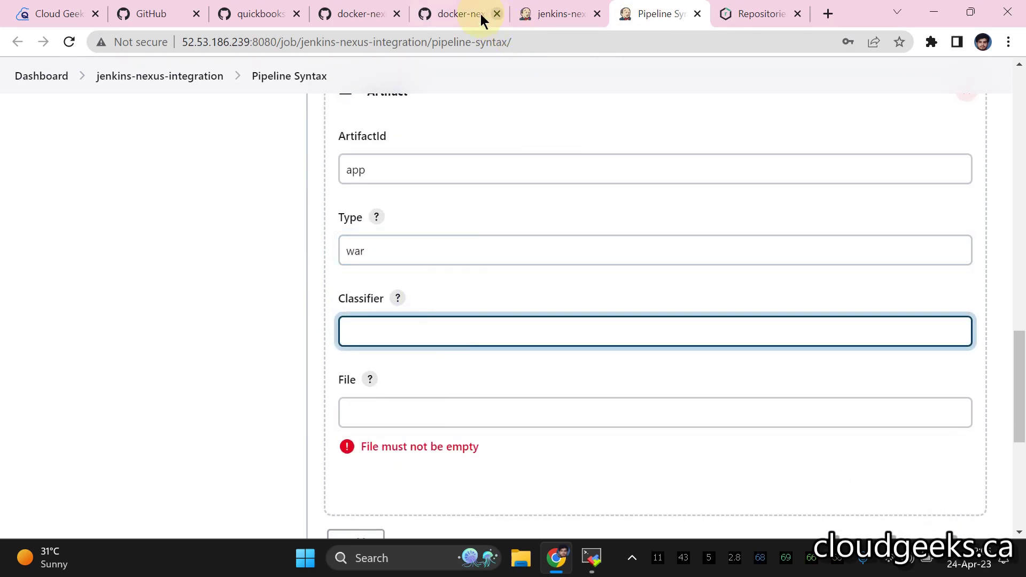
{"action": "left_click", "coordinate": [480, 14]}
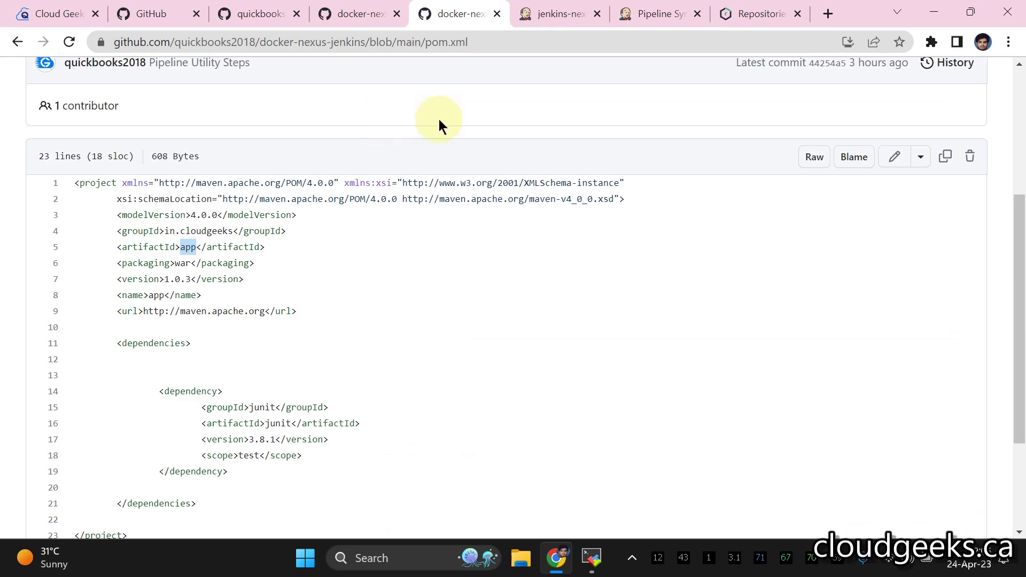
{"action": "left_click", "coordinate": [641, 22]}
{"action": "scroll", "coordinate": [454, 320], "scroll_direction": "down", "scroll_amount": 1}
{"action": "left_click", "coordinate": [422, 343]}
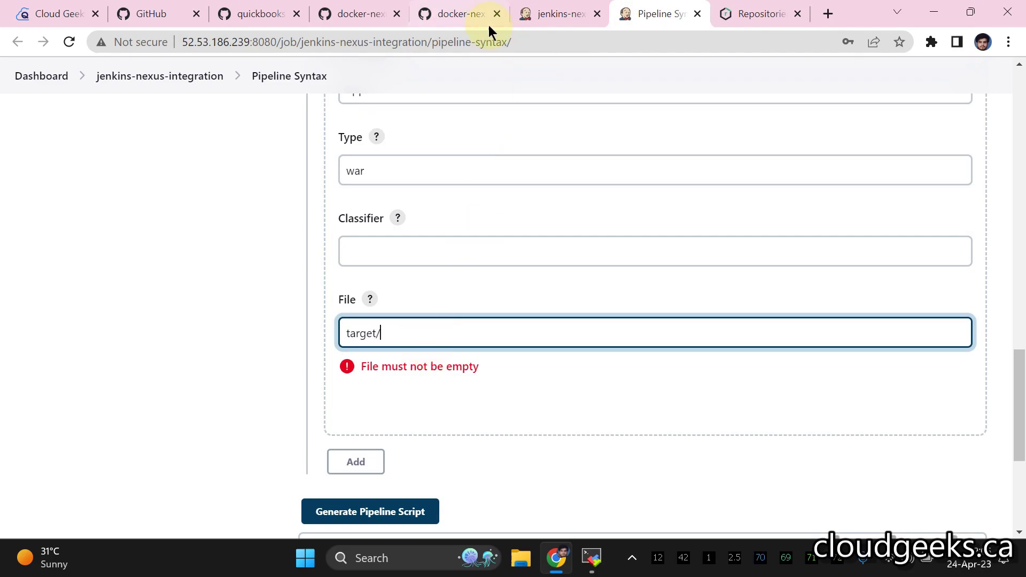
{"action": "left_click", "coordinate": [457, 15]}
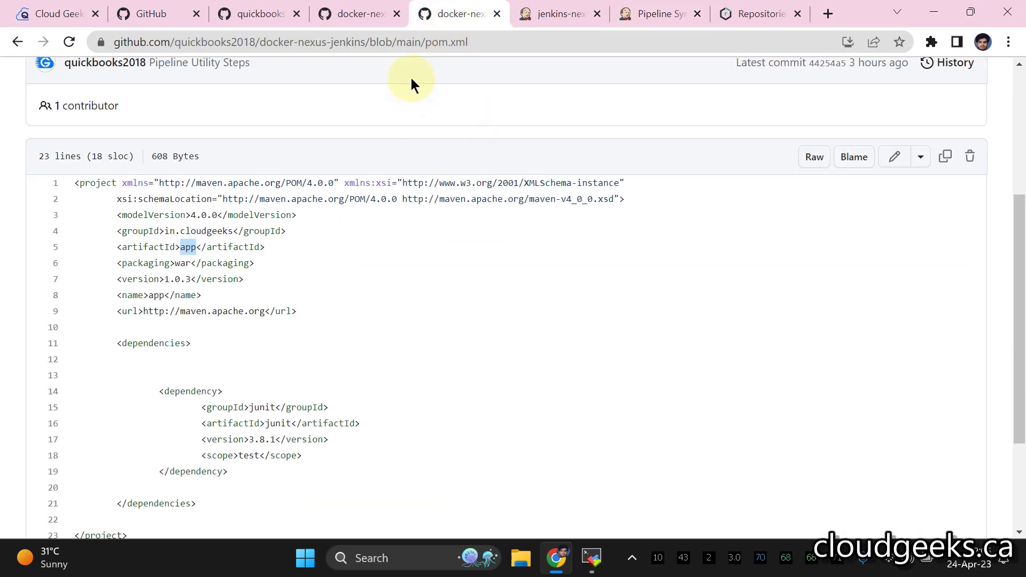
{"action": "scroll", "coordinate": [374, 59], "scroll_direction": "up", "scroll_amount": 3}
{"action": "scroll", "coordinate": [409, 136], "scroll_direction": "down", "scroll_amount": 4}
{"action": "scroll", "coordinate": [409, 136], "scroll_direction": "up", "scroll_amount": 6}
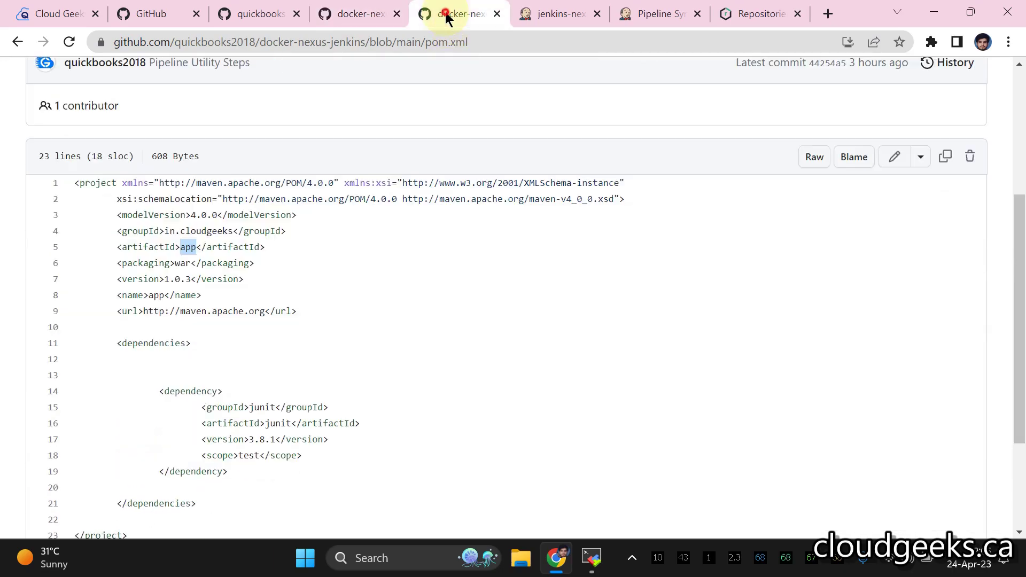
- Check the artifact path in the docker-nexus-jenkins repository's Jenkinsfile
{"action": "left_click", "coordinate": [260, 133]}
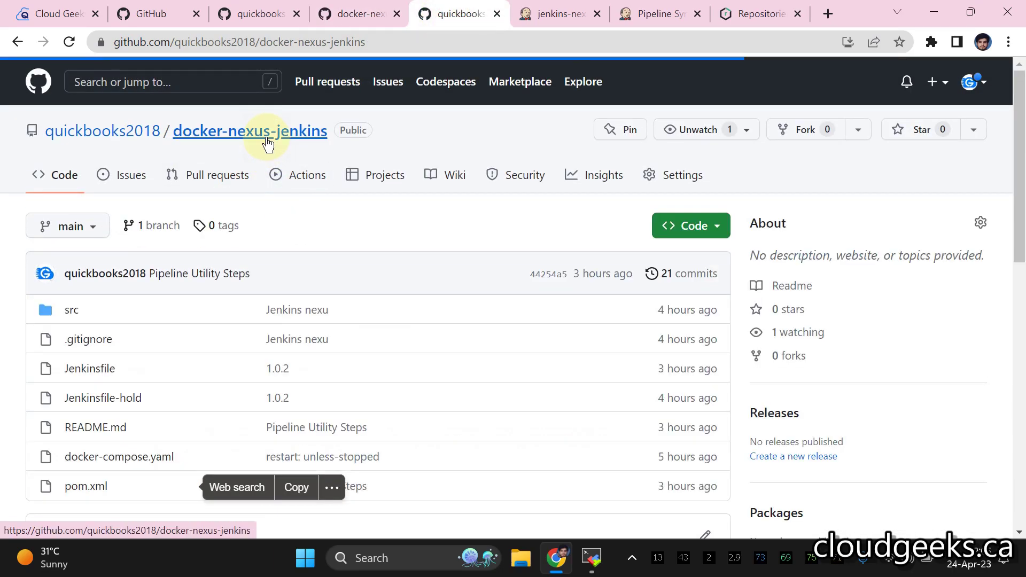
{"action": "scroll", "coordinate": [112, 215], "scroll_direction": "down", "scroll_amount": 4}
{"action": "left_click", "coordinate": [99, 130]}
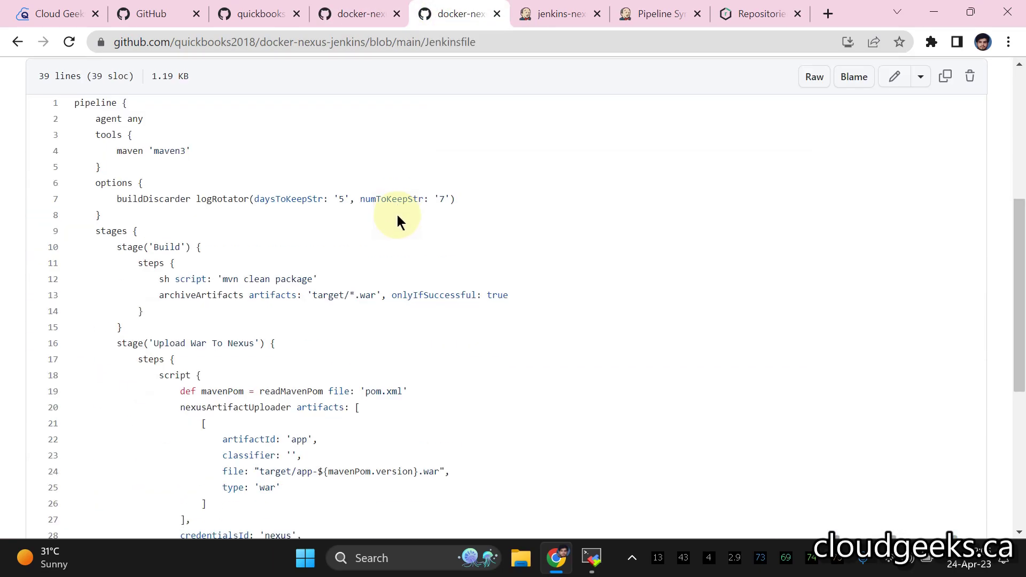
{"action": "scroll", "coordinate": [396, 214], "scroll_direction": "down", "scroll_amount": 5}
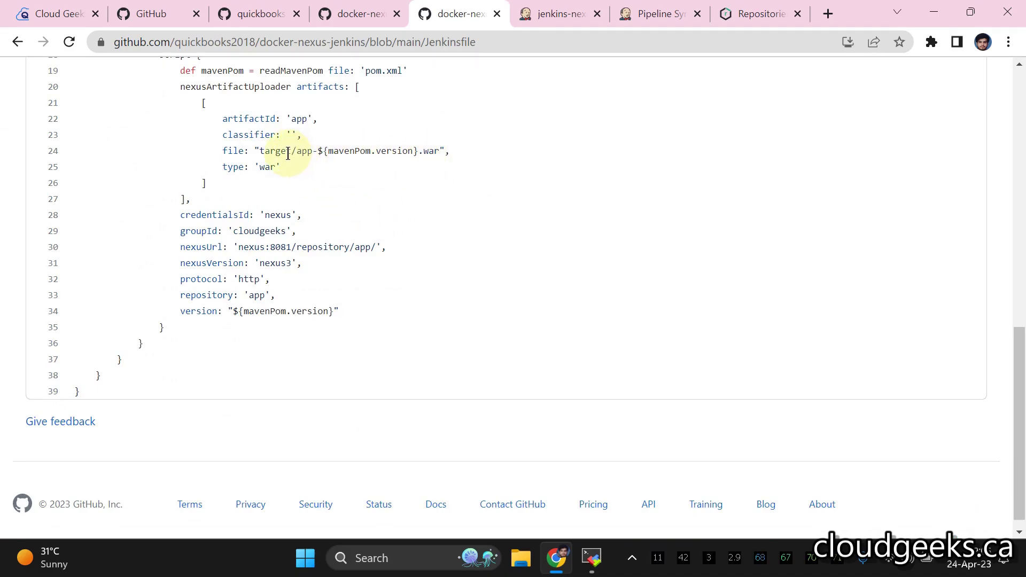
- Complete the File field as target/app-1.0.0.war
{"action": "left_click", "coordinate": [547, 15]}
{"action": "left_click", "coordinate": [636, 16]}
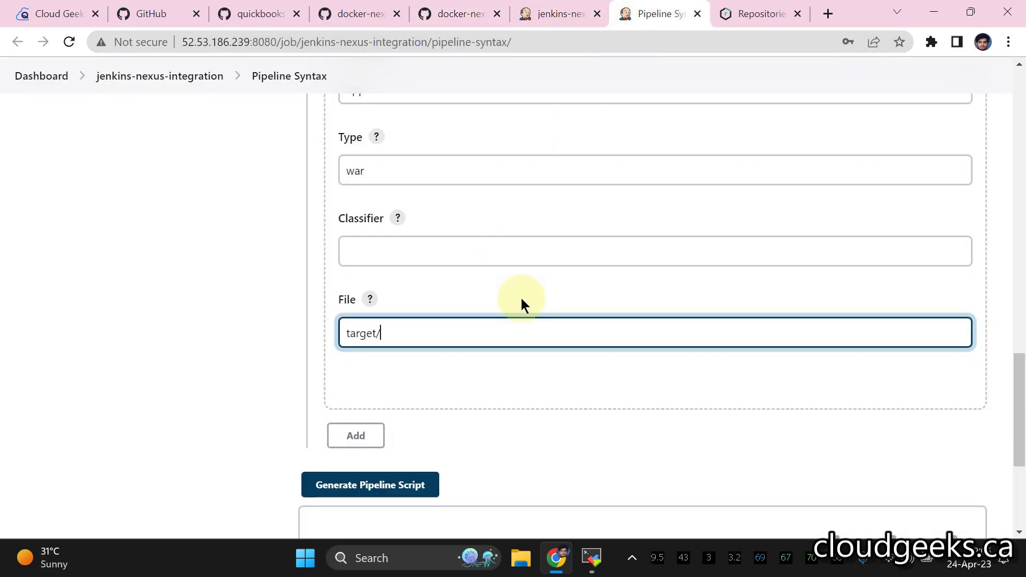
{"action": "type", "text": "app-1.0.0.war"}
{"action": "left_click", "coordinate": [601, 396]}
- Generate the nexusArtifactUploader snippet and compare it with the Jenkinsfile's upload step, lines 19–34
{"action": "scroll", "coordinate": [589, 313], "scroll_direction": "down", "scroll_amount": 1}
{"action": "left_click", "coordinate": [370, 405]}
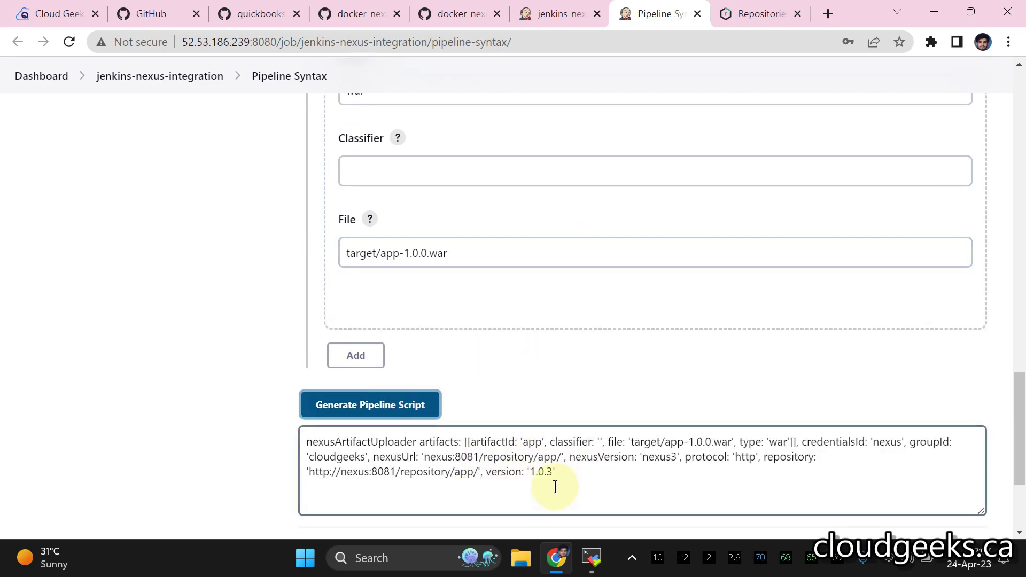
{"action": "left_click_drag", "start_coordinate": [558, 474], "coordinate": [294, 444]}
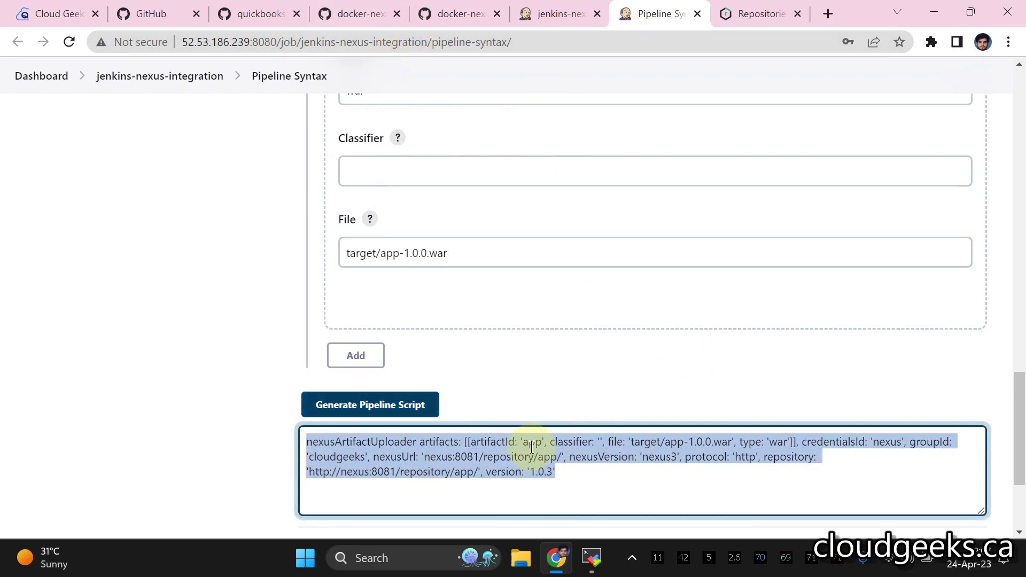
{"action": "left_click", "coordinate": [461, 15]}
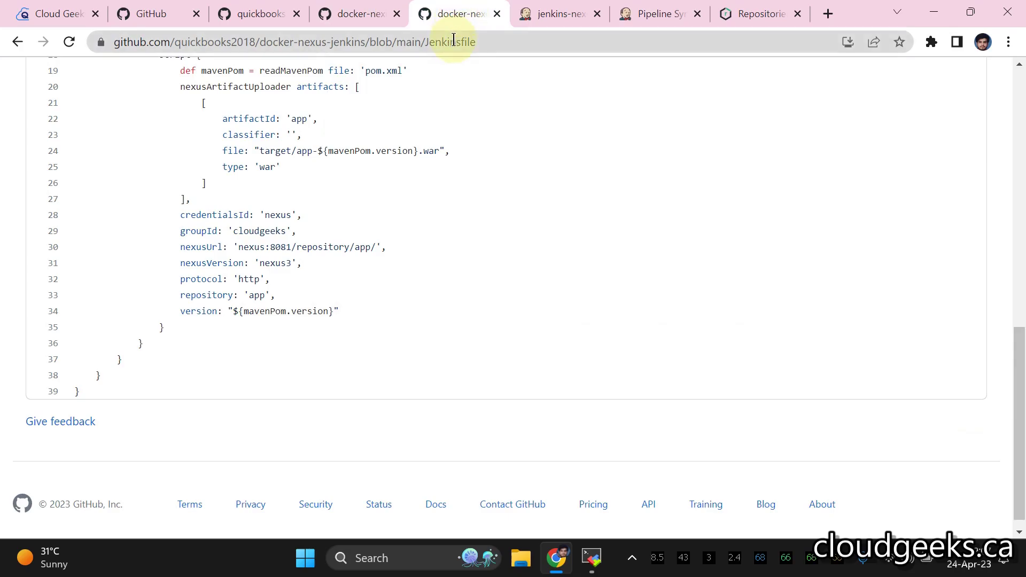
{"action": "scroll", "coordinate": [172, 160], "scroll_direction": "up", "scroll_amount": 1}
{"action": "left_click_drag", "start_coordinate": [178, 153], "coordinate": [315, 374]}
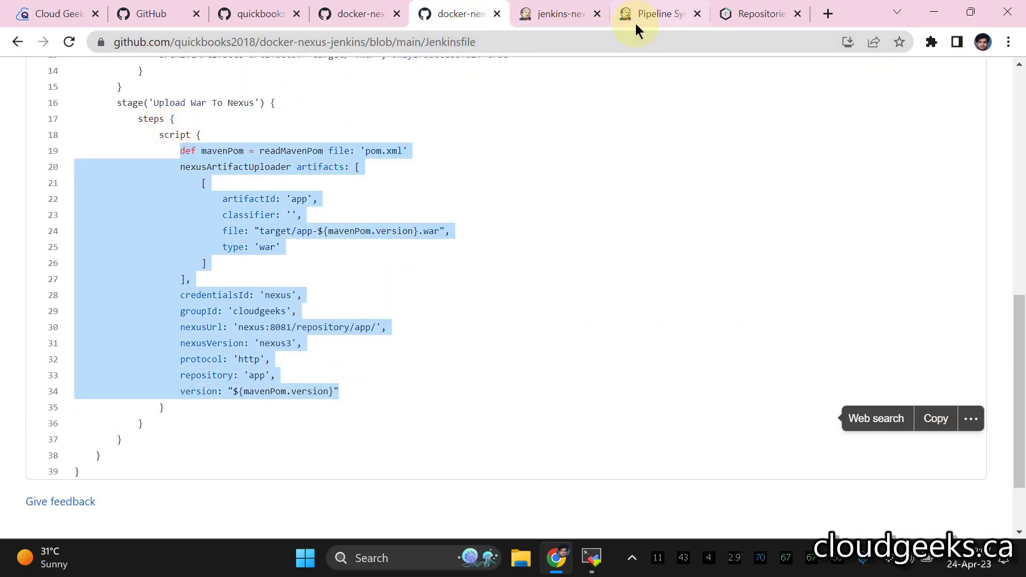
{"action": "left_click", "coordinate": [651, 16]}
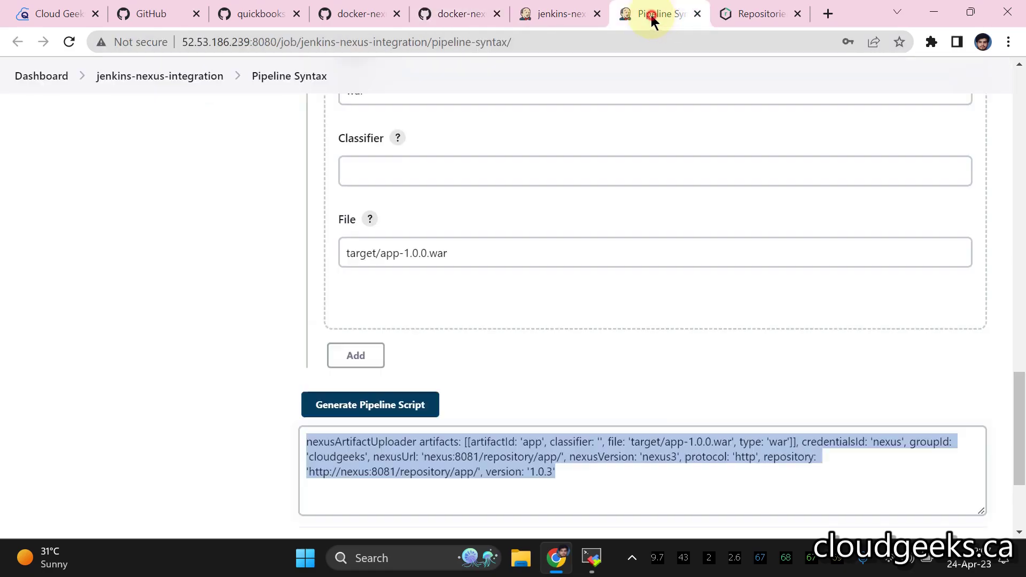
{"action": "left_click", "coordinate": [531, 472]}
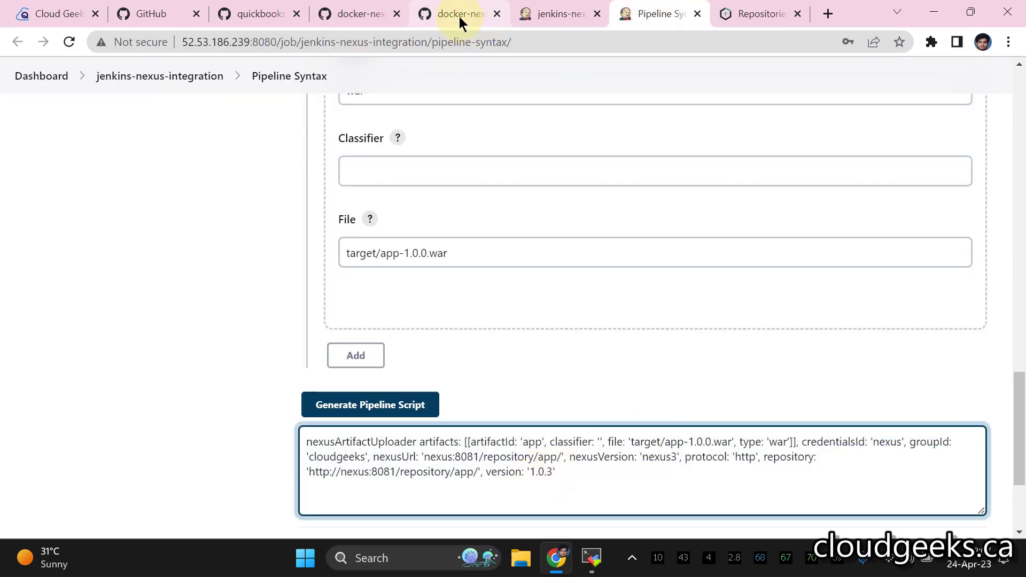
- Check the Jenkinsfile's mavenPom definition against pom.xml version 1.0.3, then return to the job configuration
{"action": "left_click", "coordinate": [459, 17]}
{"action": "left_click", "coordinate": [384, 277]}
{"action": "left_click_drag", "start_coordinate": [175, 151], "coordinate": [315, 151]}
{"action": "left_click", "coordinate": [363, 140]}
{"action": "left_click", "coordinate": [369, 16]}
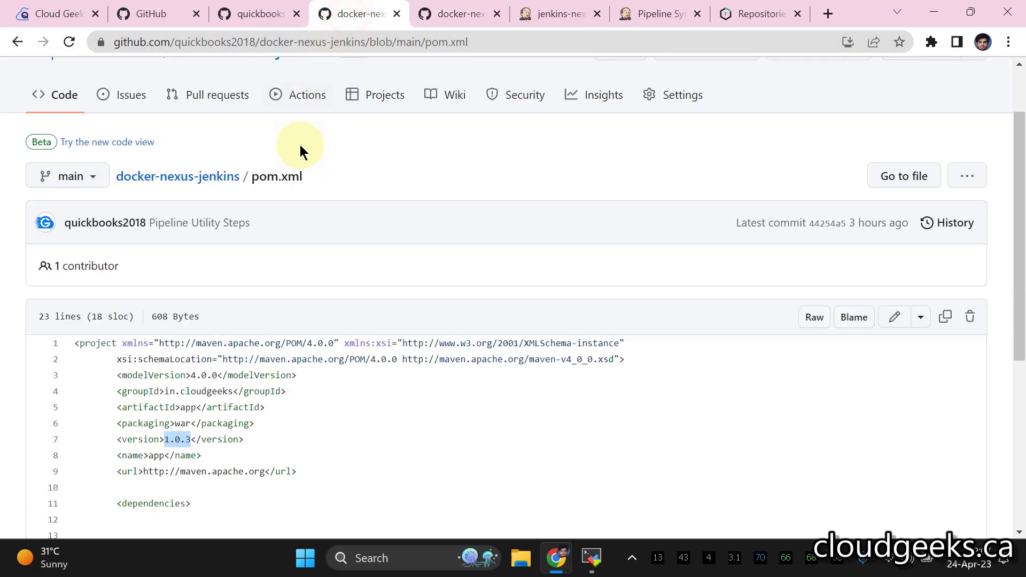
{"action": "scroll", "coordinate": [202, 343], "scroll_direction": "down", "scroll_amount": 2}
{"action": "left_click", "coordinate": [458, 16]}
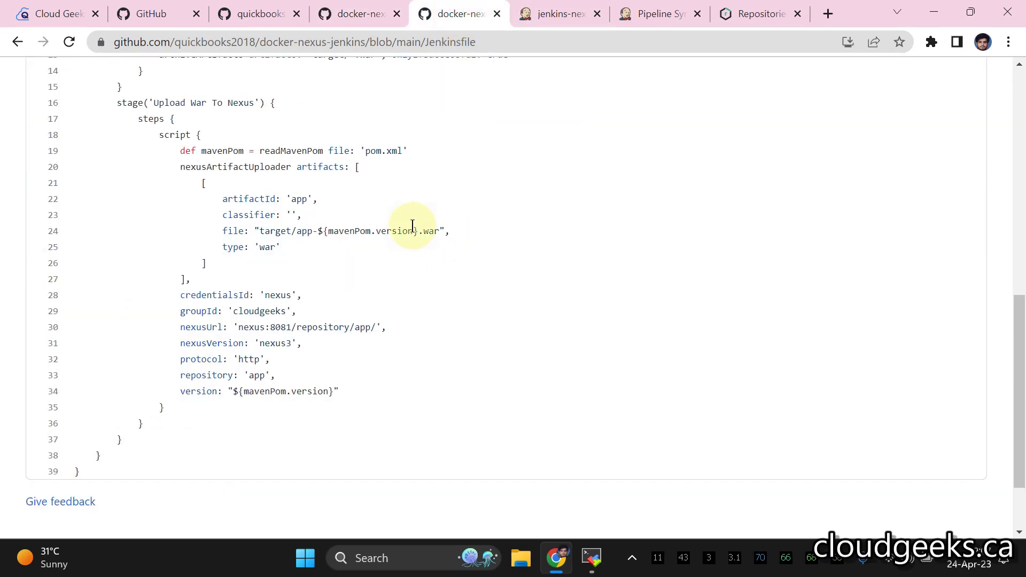
{"action": "scroll", "coordinate": [412, 226], "scroll_direction": "down", "scroll_amount": 2}
{"action": "scroll", "coordinate": [412, 226], "scroll_direction": "up", "scroll_amount": 2}
{"action": "scroll", "coordinate": [416, 221], "scroll_direction": "up", "scroll_amount": 4}
{"action": "scroll", "coordinate": [416, 218], "scroll_direction": "down", "scroll_amount": 5}
{"action": "left_click", "coordinate": [564, 16]}
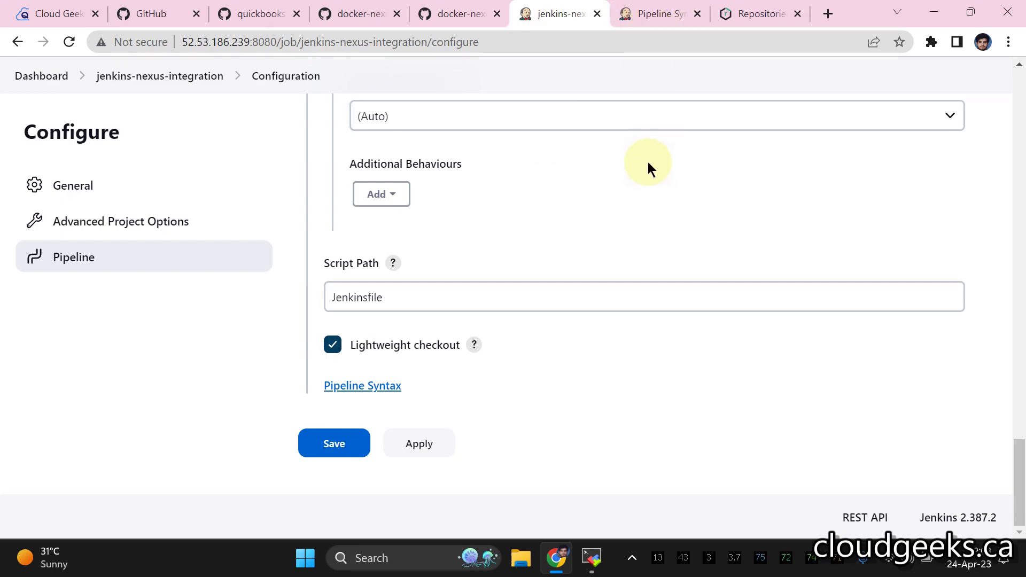
- Review the Jenkinsfile's readMavenPom version reference, then save the job configuration with Script Path Jenkinsfile
{"action": "left_click", "coordinate": [628, 15]}
{"action": "left_click", "coordinate": [544, 17]}
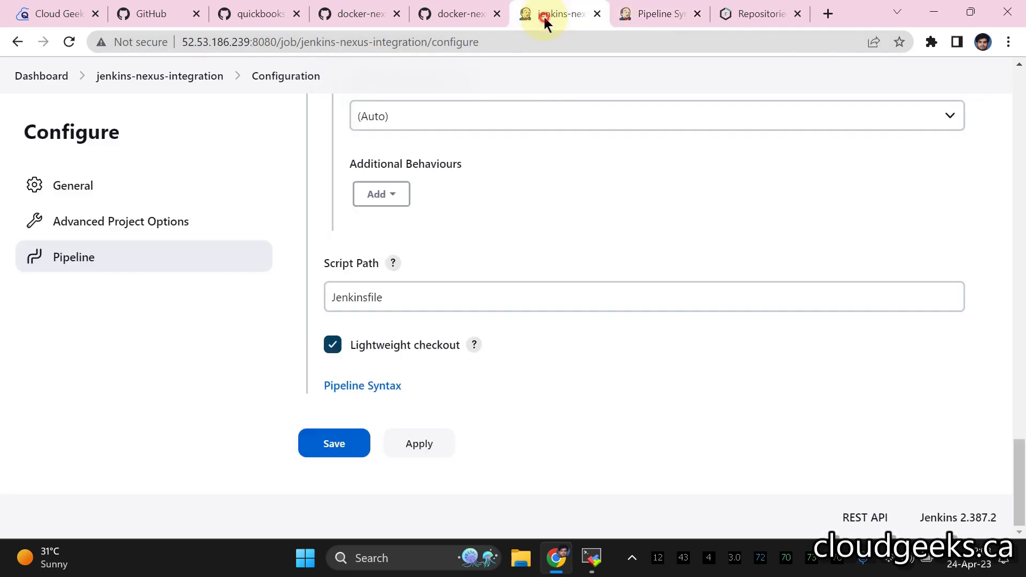
{"action": "scroll", "coordinate": [621, 195], "scroll_direction": "up", "scroll_amount": 3}
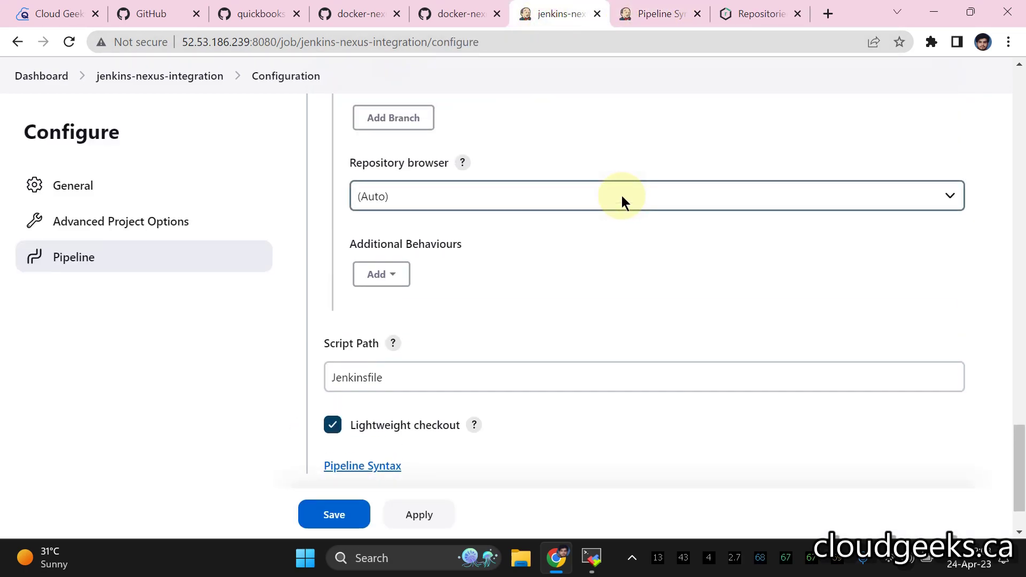
{"action": "scroll", "coordinate": [621, 196], "scroll_direction": "down", "scroll_amount": 3}
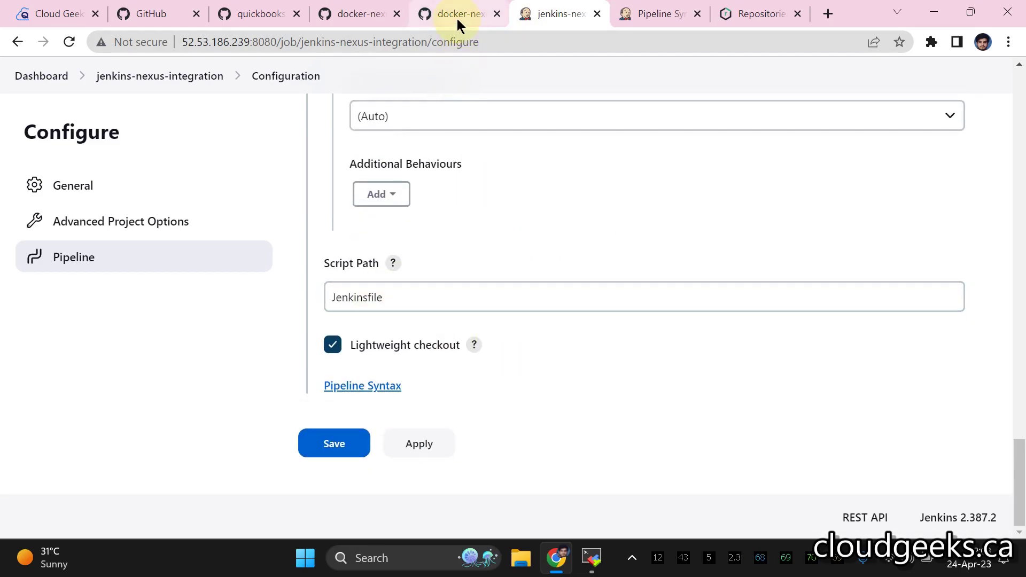
{"action": "left_click", "coordinate": [440, 16]}
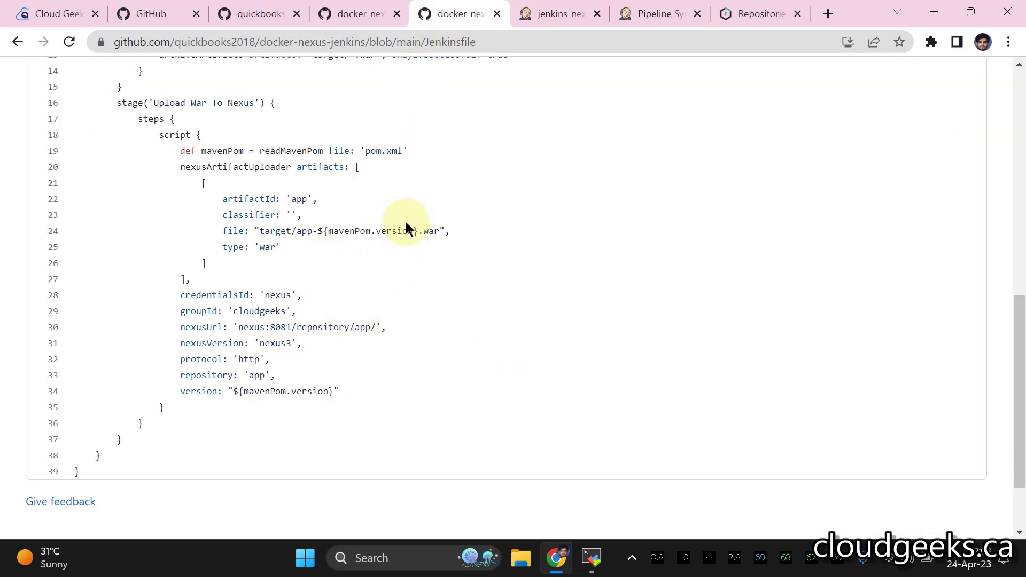
{"action": "left_click_drag", "start_coordinate": [418, 231], "coordinate": [339, 231]}
{"action": "left_click_drag", "start_coordinate": [425, 151], "coordinate": [177, 150]}
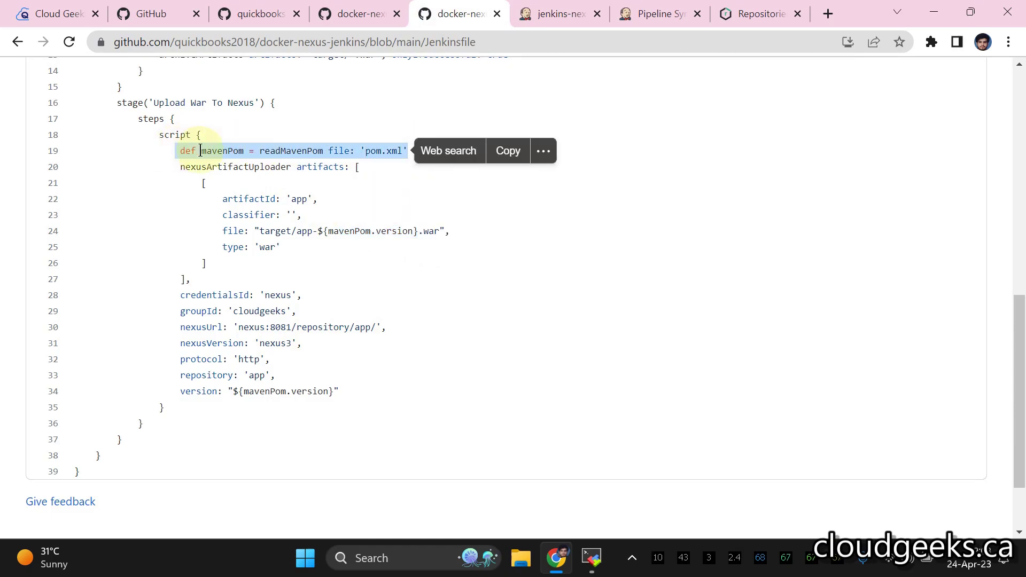
{"action": "left_click", "coordinate": [270, 151]}
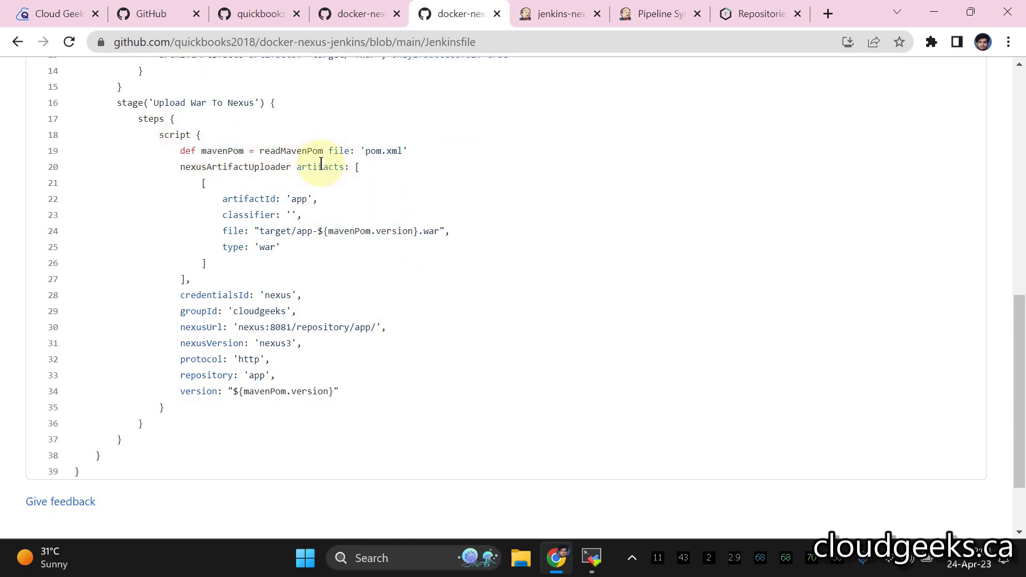
{"action": "double_click", "coordinate": [217, 150]}
{"action": "left_click", "coordinate": [368, 232]}
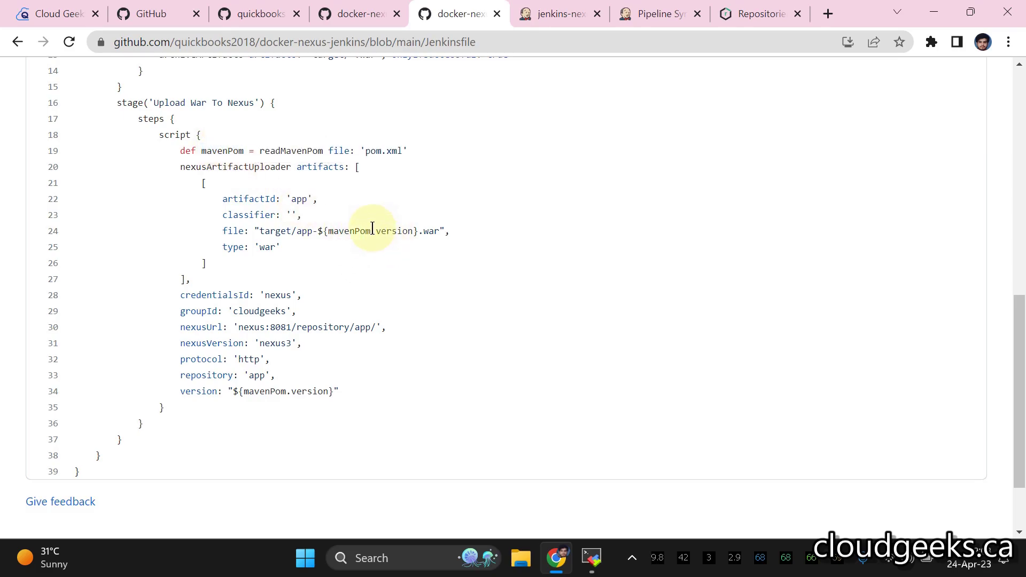
{"action": "left_click", "coordinate": [556, 14]}
{"action": "left_click", "coordinate": [313, 444]}
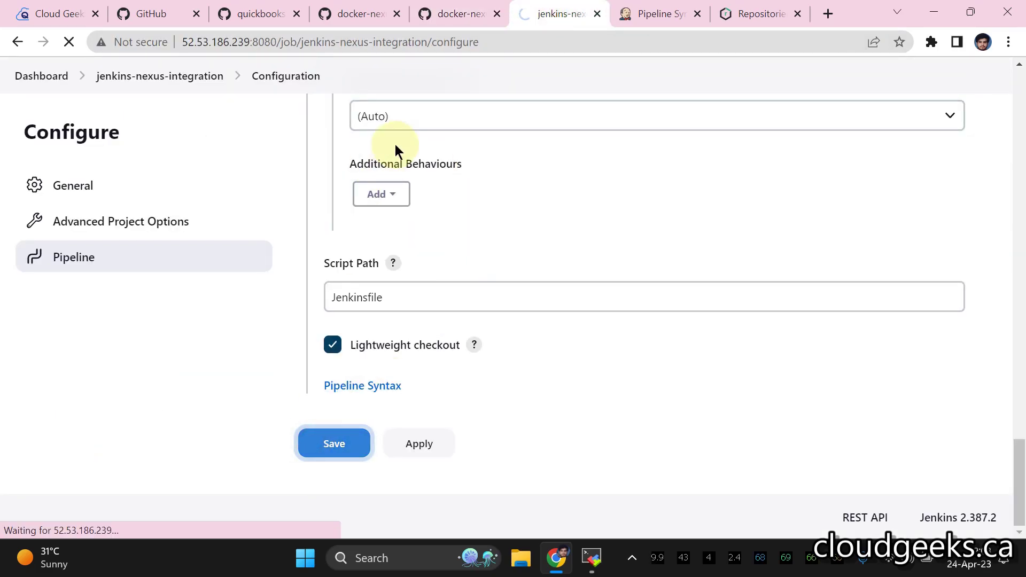
- Start build #1 with Build Now, then recheck the Jenkinsfile's script block on line 18
{"action": "left_click", "coordinate": [66, 254]}
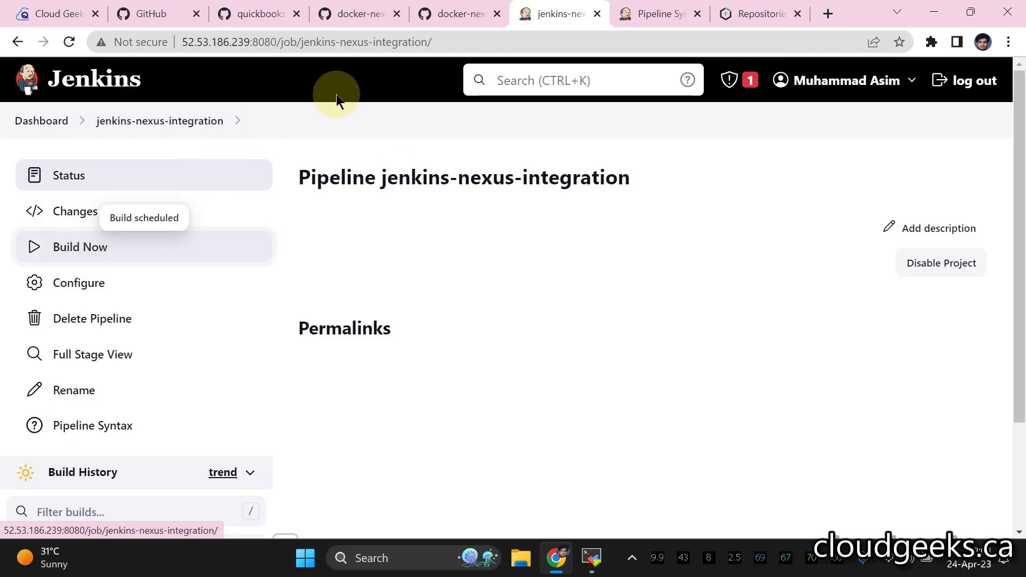
{"action": "scroll", "coordinate": [443, 152], "scroll_direction": "down", "scroll_amount": 3}
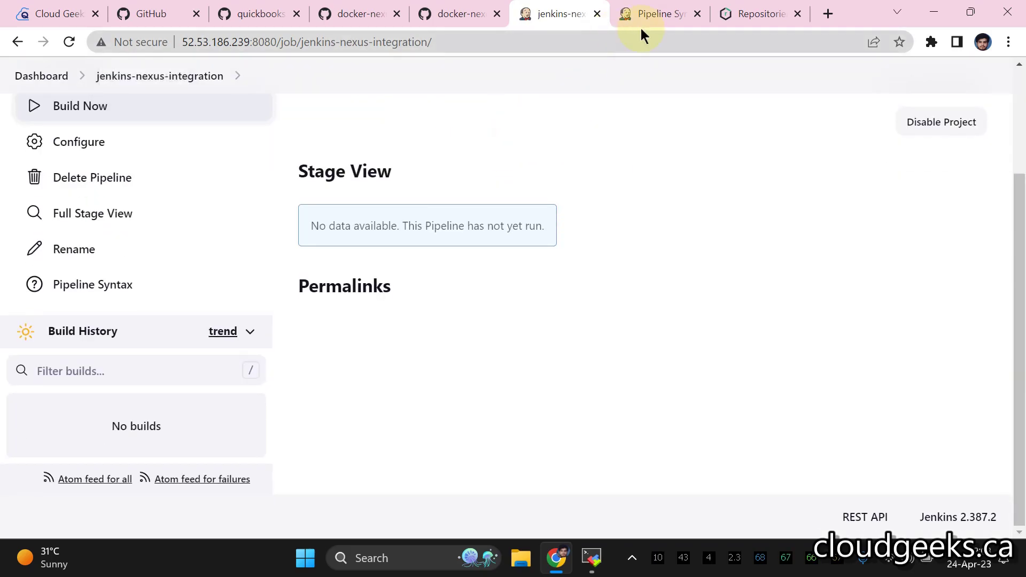
{"action": "left_click", "coordinate": [636, 15]}
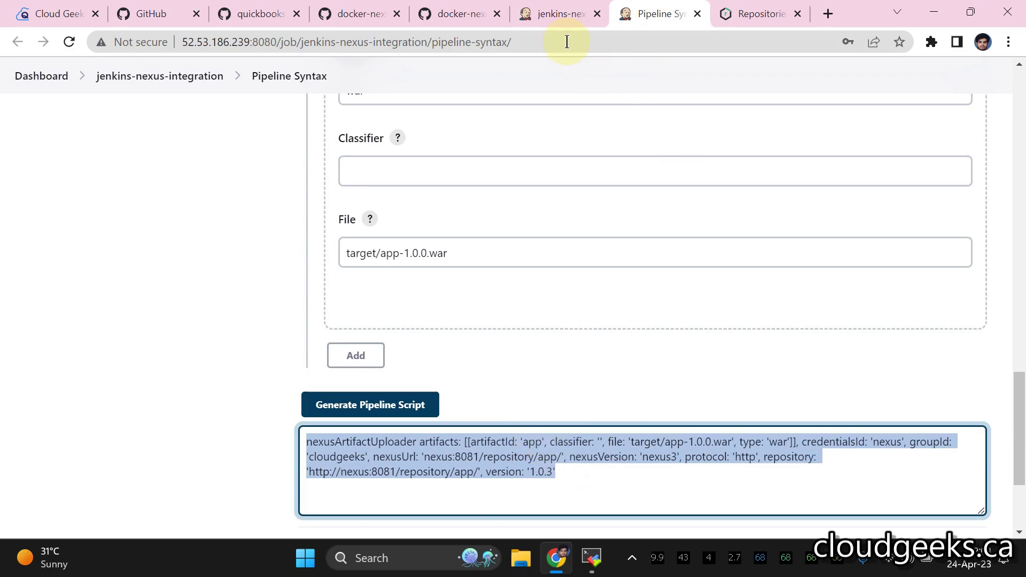
{"action": "left_click", "coordinate": [548, 15]}
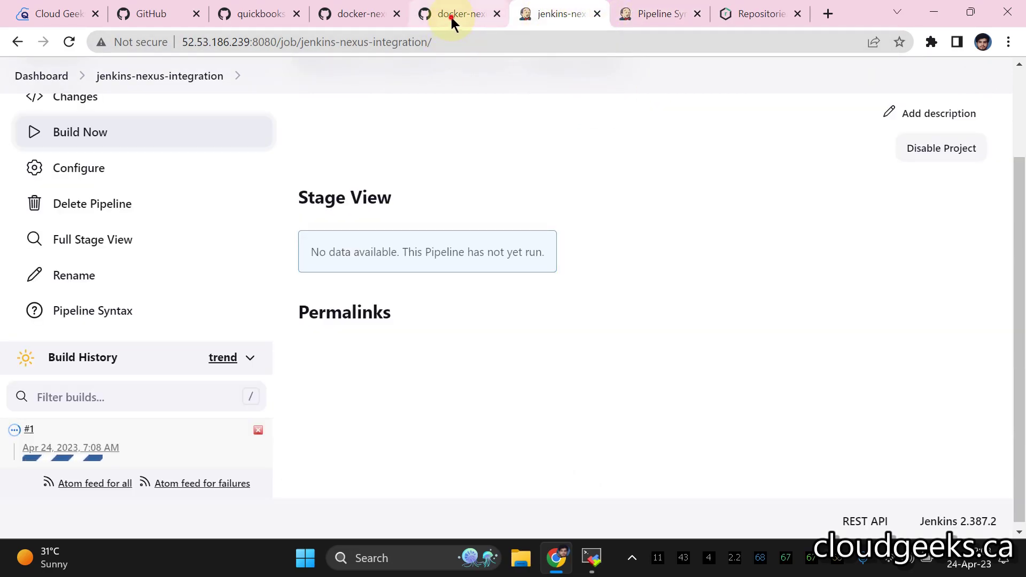
{"action": "left_click", "coordinate": [452, 16]}
{"action": "scroll", "coordinate": [366, 190], "scroll_direction": "up", "scroll_amount": 2}
{"action": "left_click_drag", "start_coordinate": [204, 214], "coordinate": [159, 215]}
{"action": "left_click", "coordinate": [426, 231]}
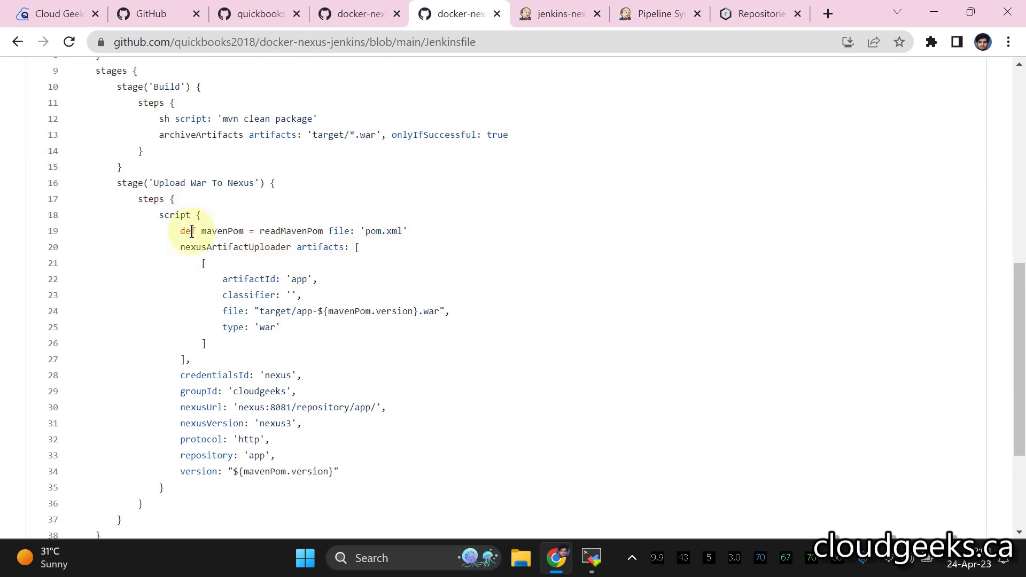
- Open running build #1 and scroll its console log through the Maven plugin downloads
{"action": "left_click", "coordinate": [538, 16]}
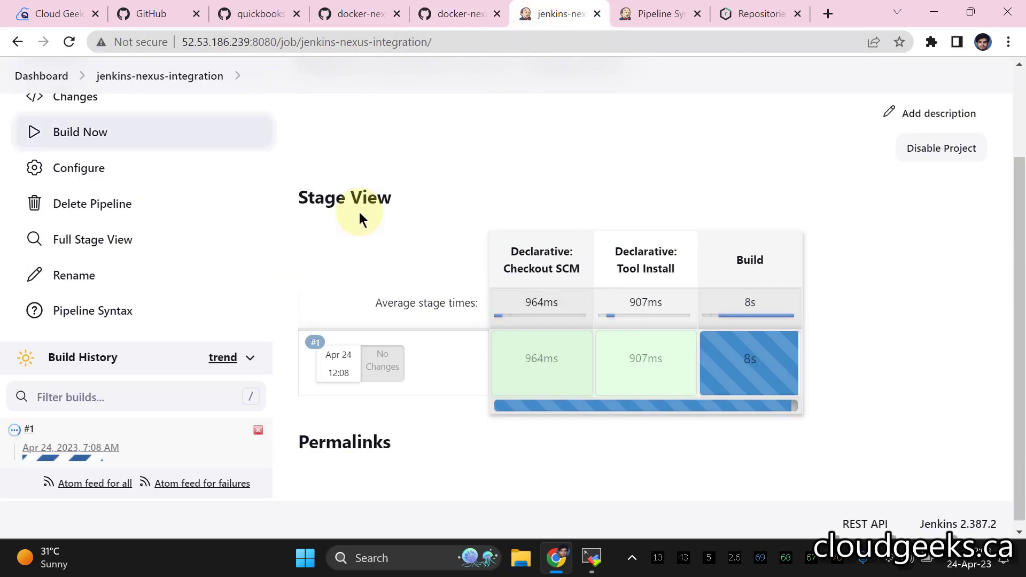
{"action": "left_click", "coordinate": [22, 430]}
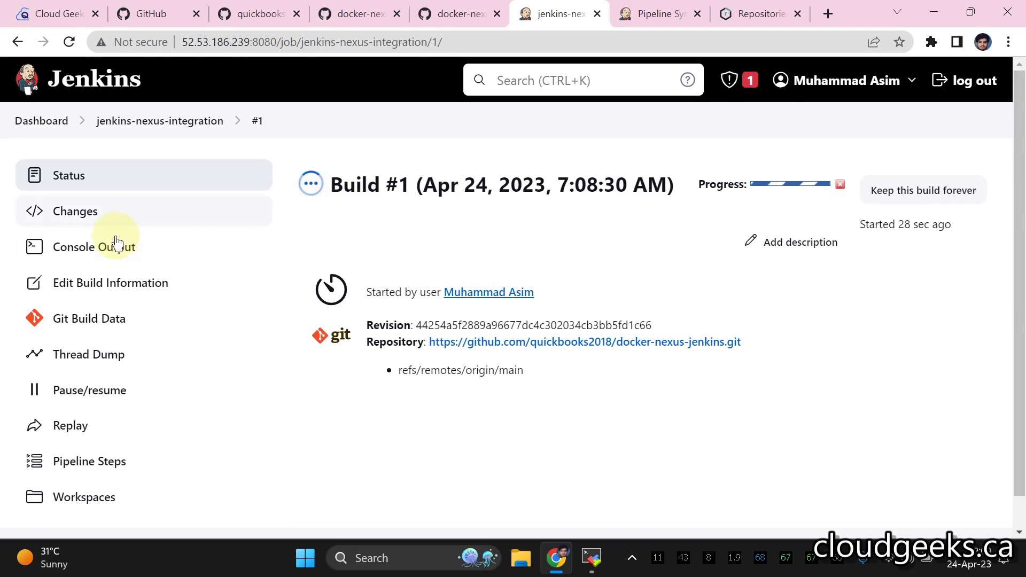
{"action": "scroll", "coordinate": [547, 195], "scroll_direction": "down", "scroll_amount": 5}
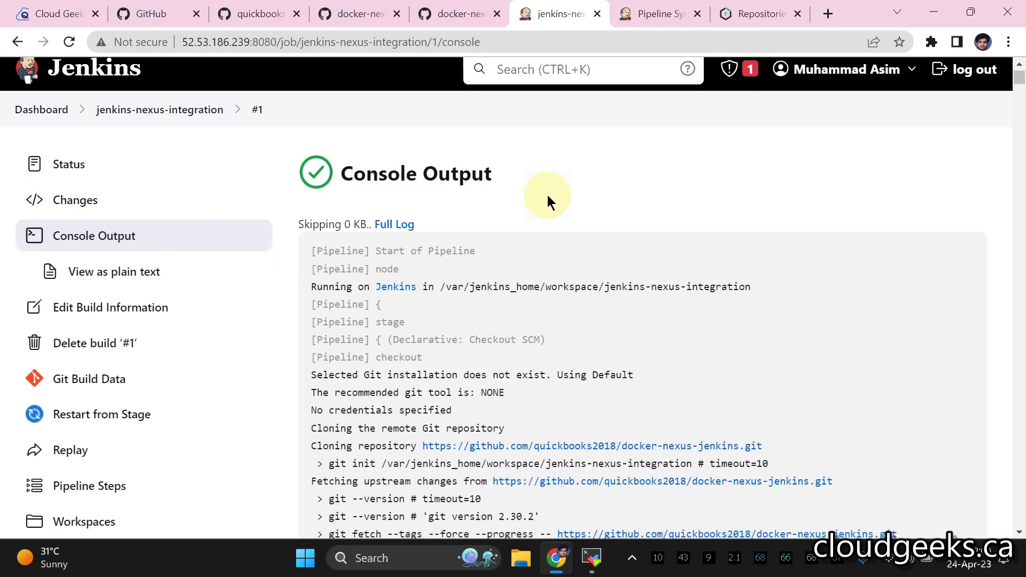
{"action": "scroll", "coordinate": [548, 201], "scroll_direction": "down", "scroll_amount": 6}
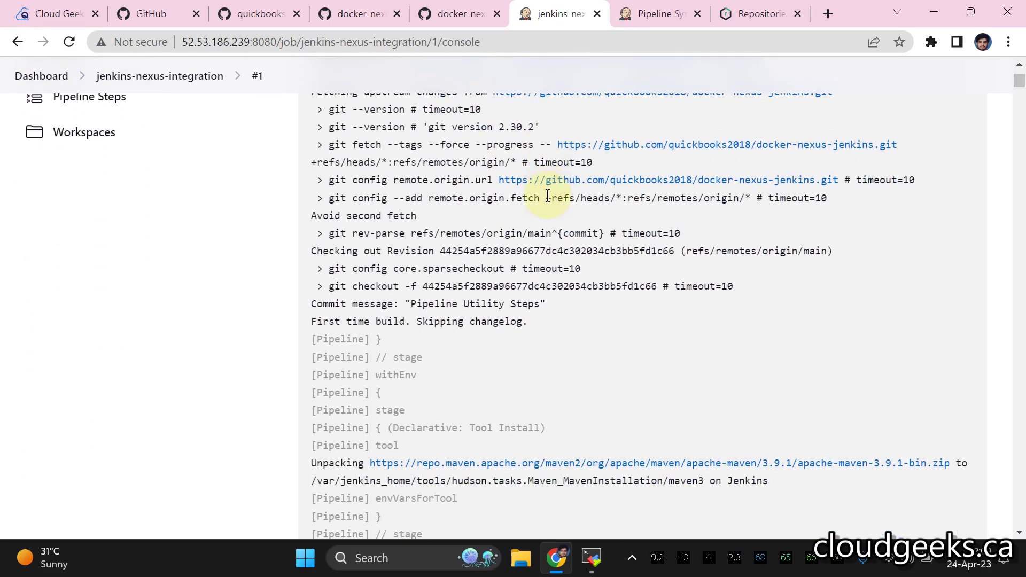
{"action": "scroll", "coordinate": [547, 197], "scroll_direction": "down", "scroll_amount": 6}
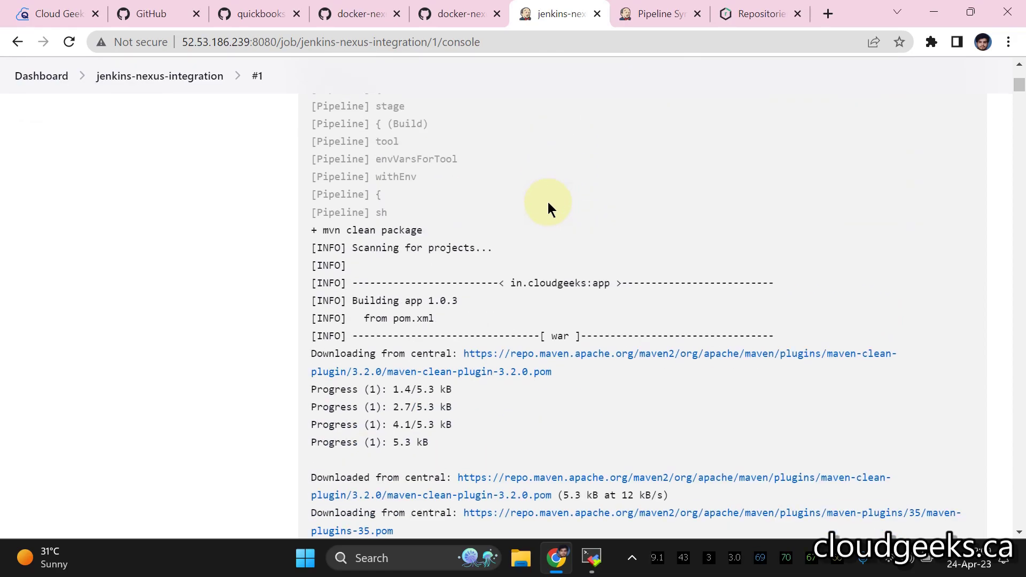
{"action": "scroll", "coordinate": [549, 208], "scroll_direction": "down", "scroll_amount": 6}
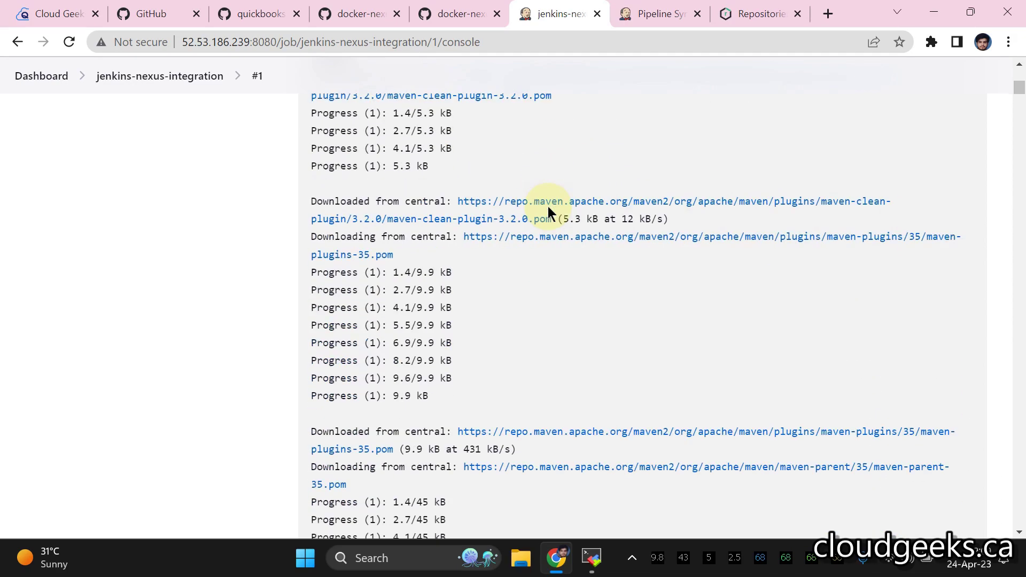